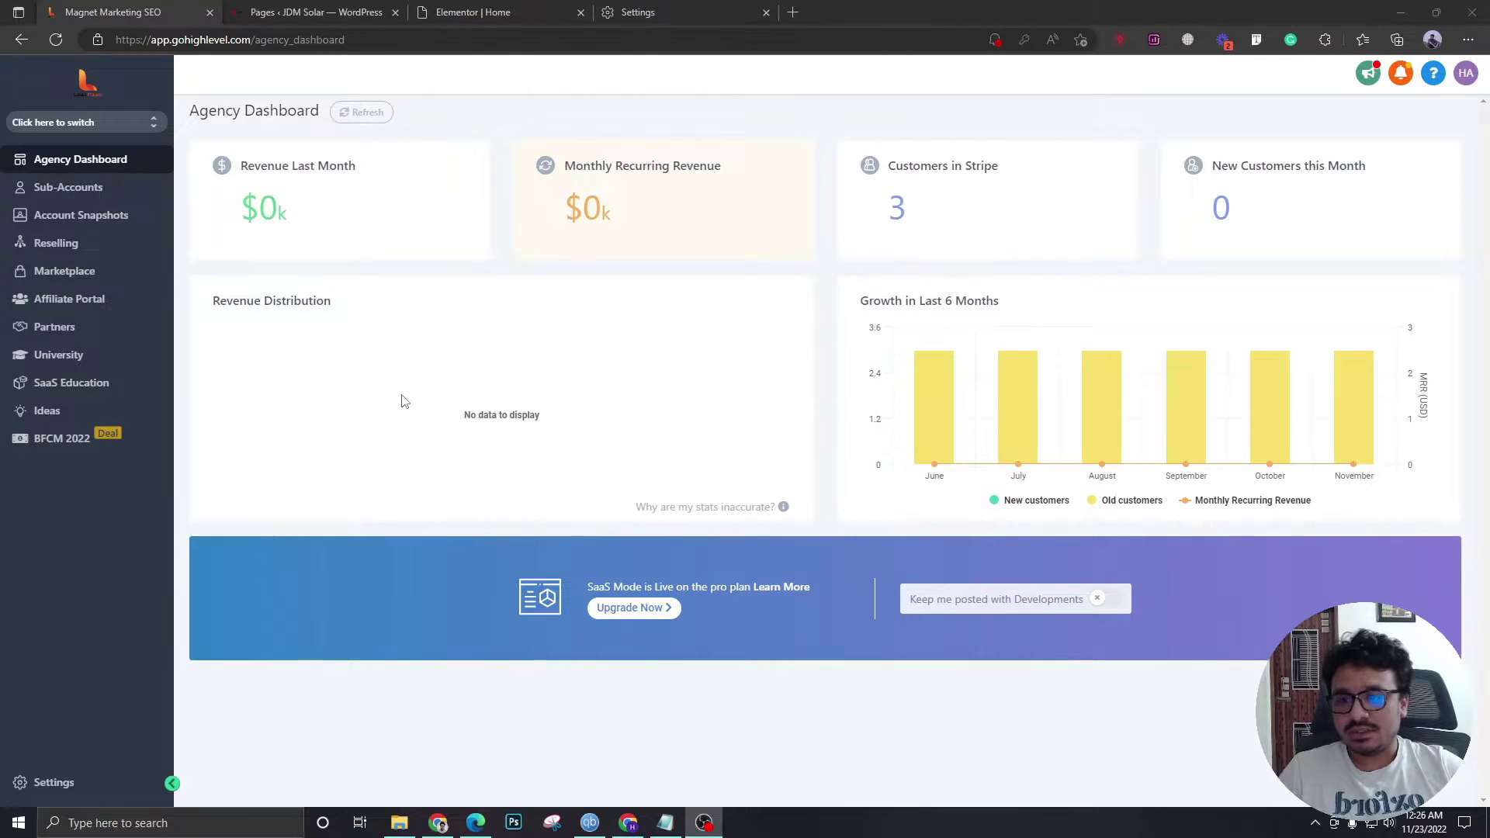
- Start a new sub-account from the Blank Snapshot and dismiss the location prompt
click(78, 189)
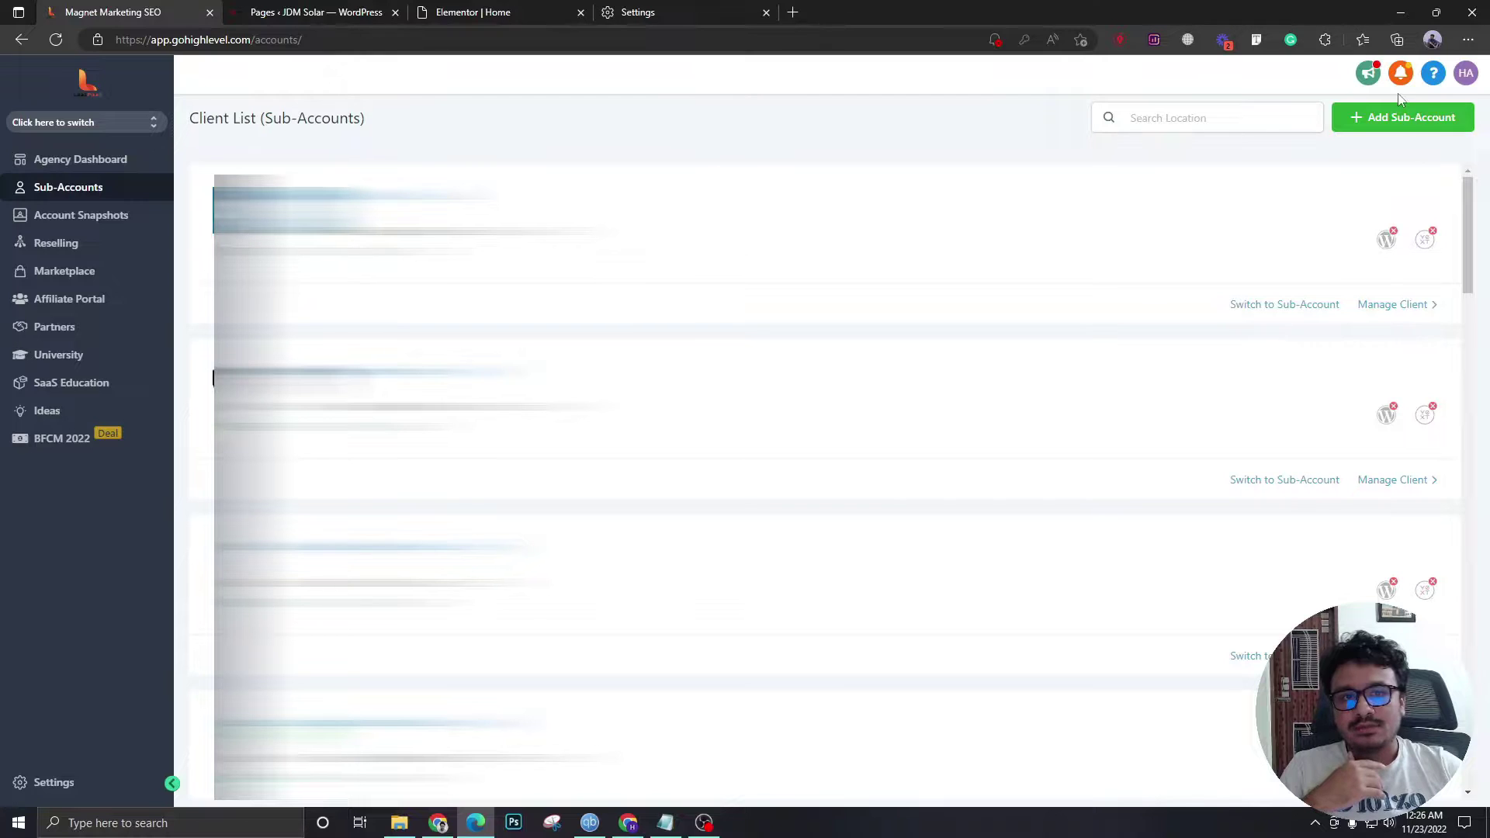
click(1393, 117)
mouse_move(707, 357)
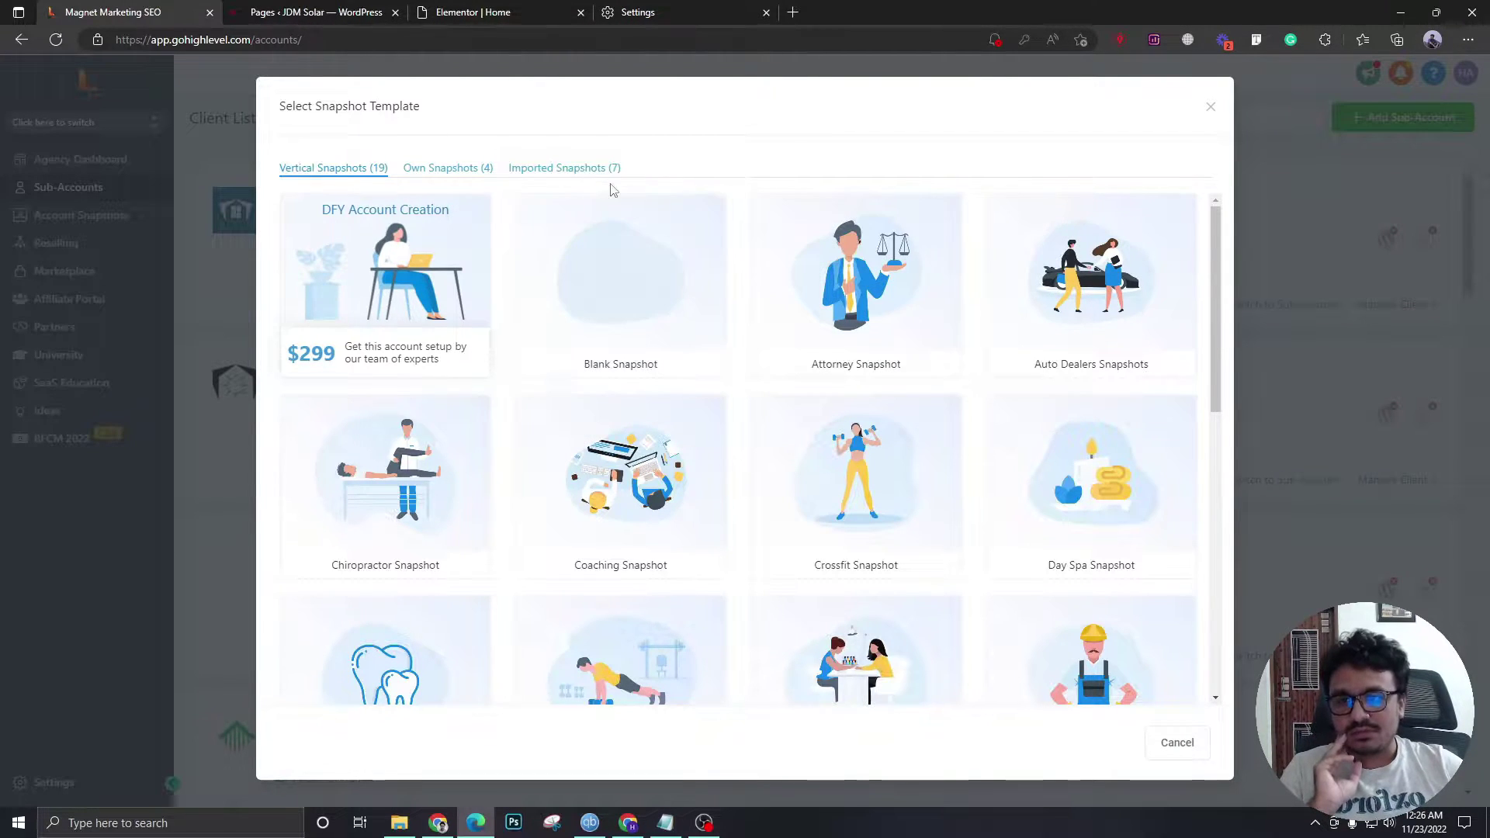
click(620, 286)
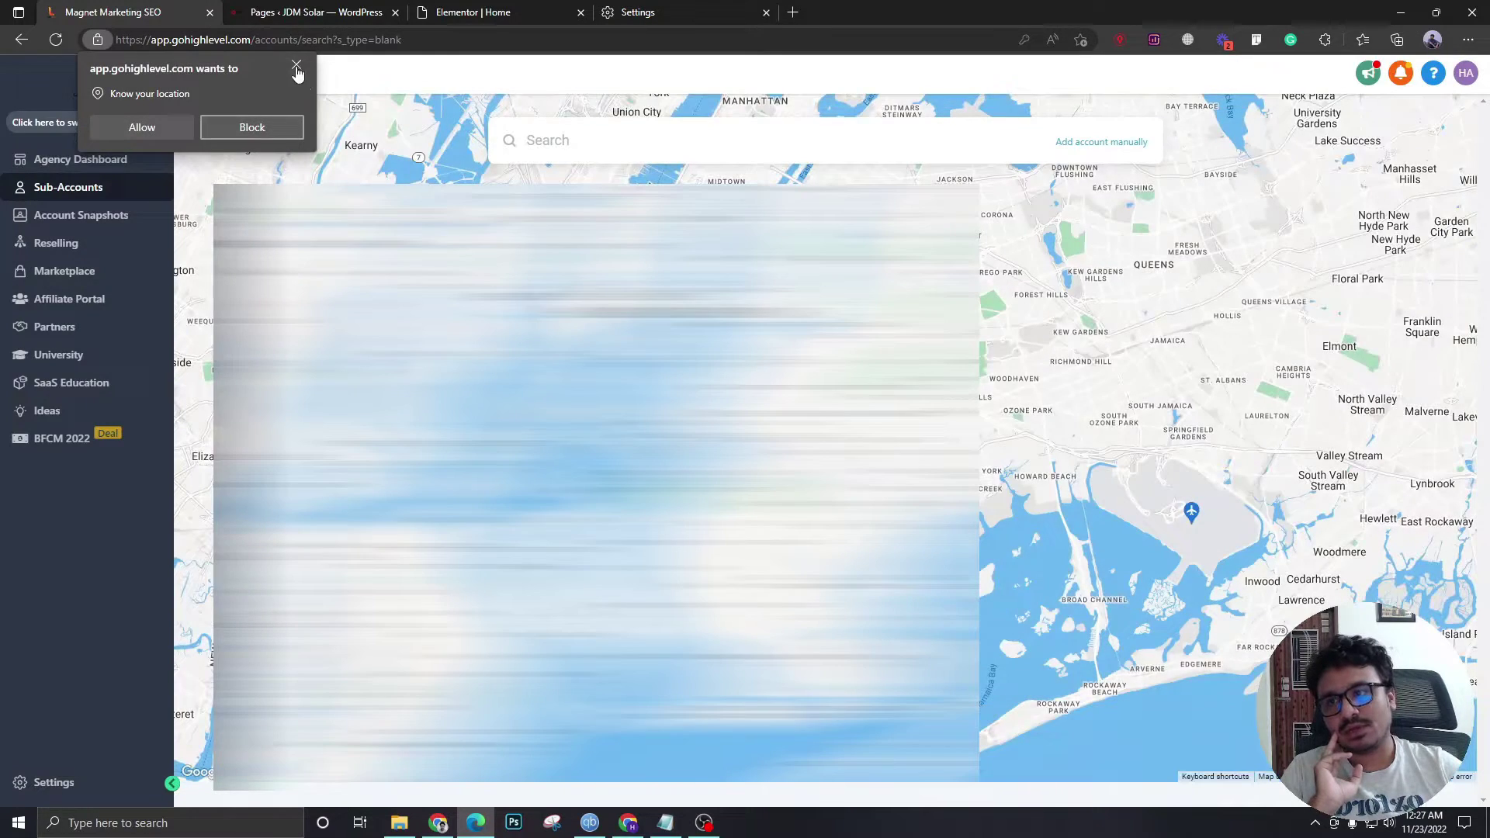
click(296, 64)
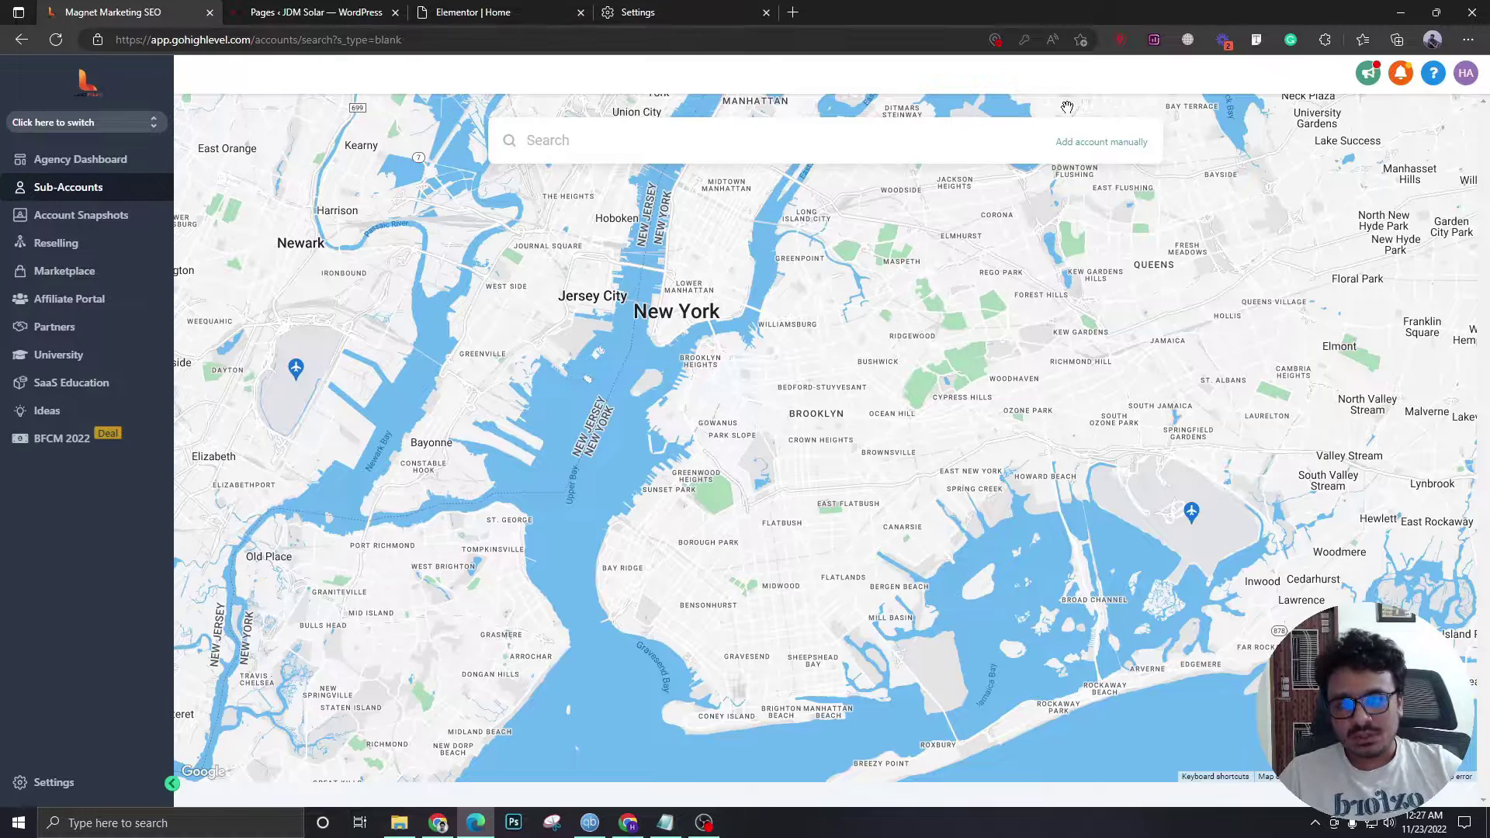
- Manually enter the owner's name, email and JDM Solar Tampa business details, then save the account
click(1093, 150)
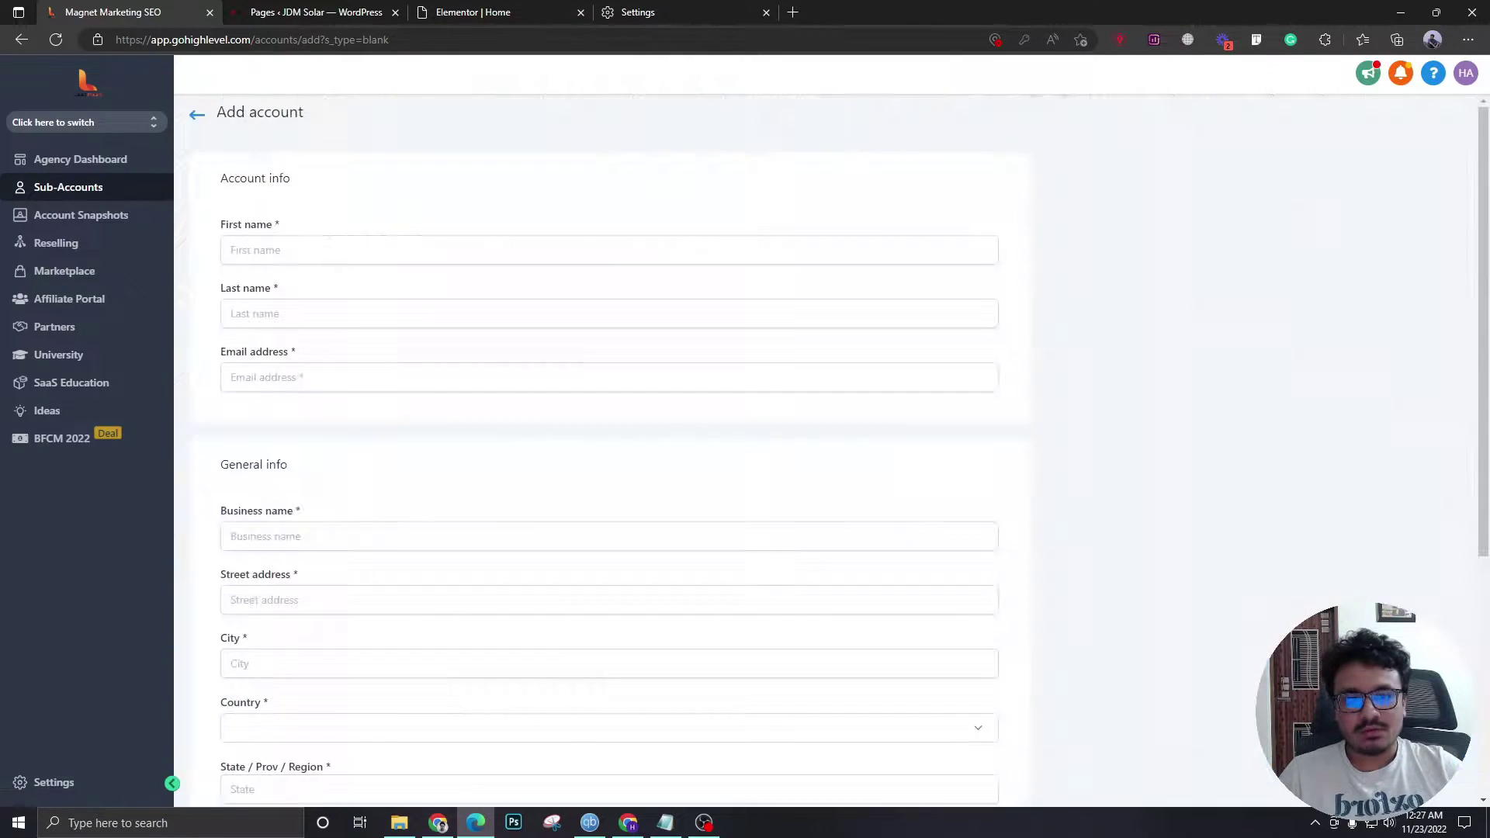
key(alt+Tab)
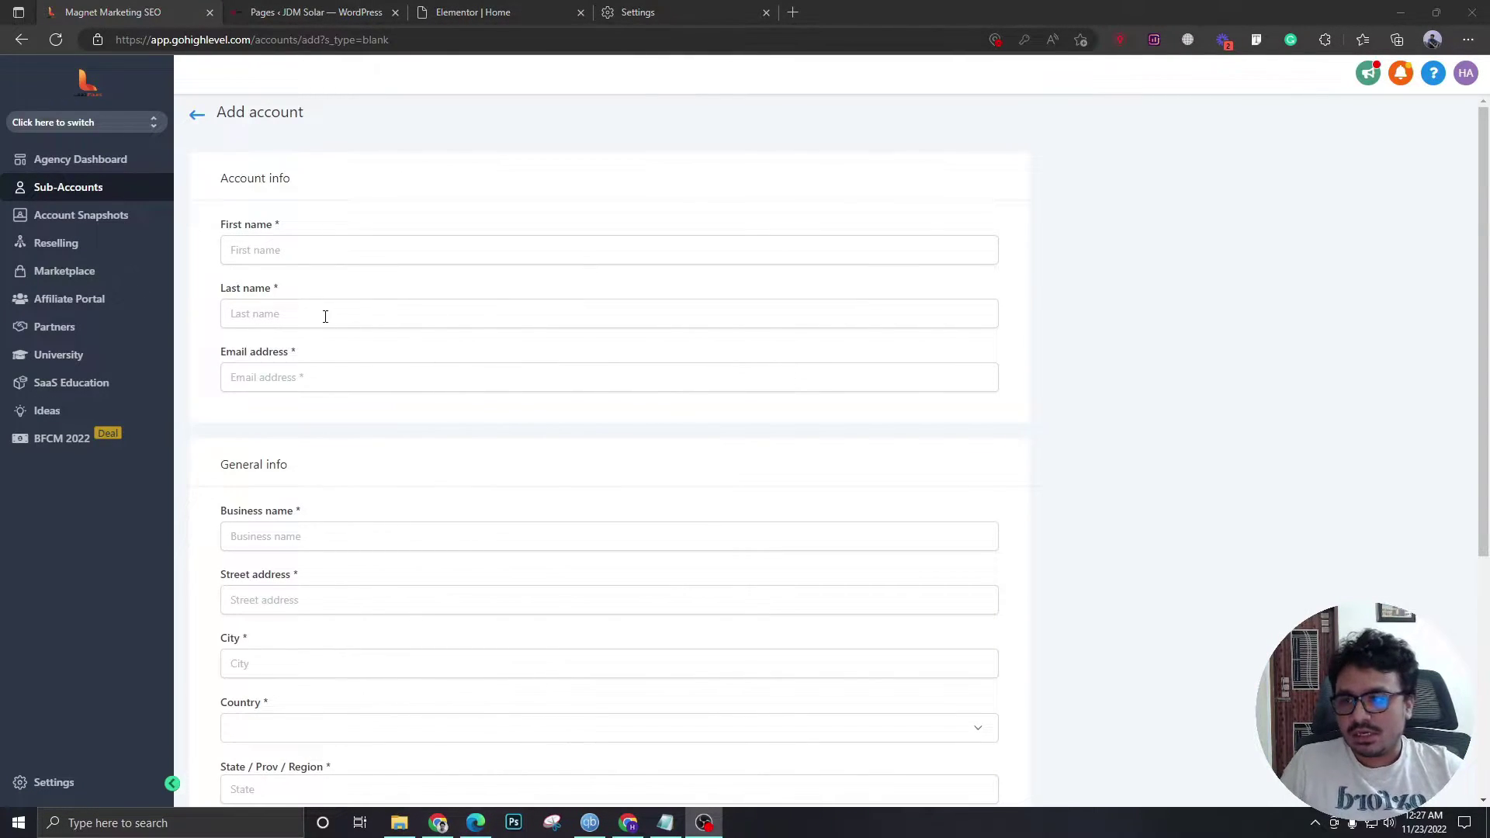
click(353, 249)
click(324, 314)
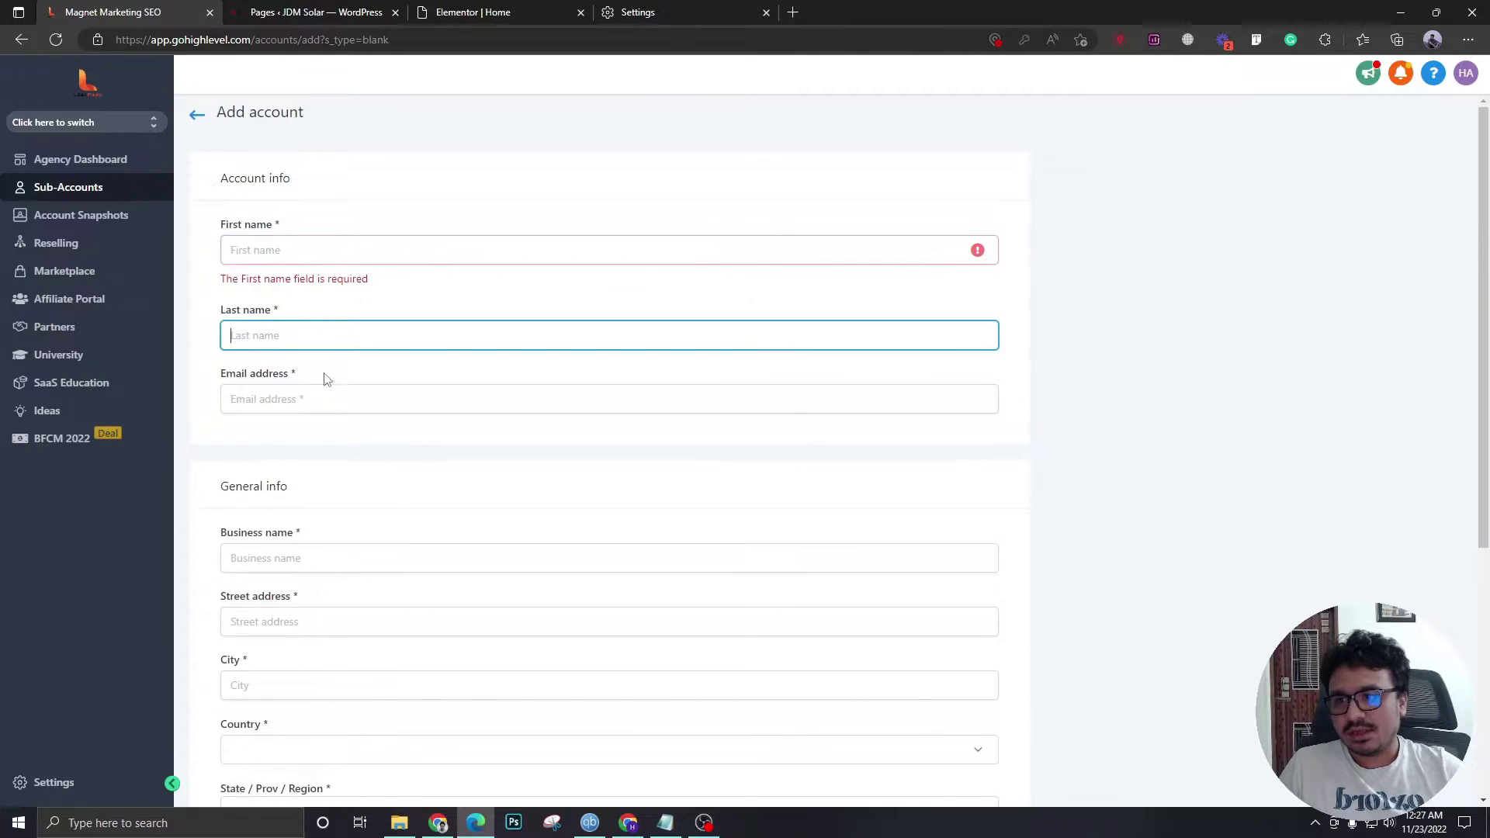
click(325, 398)
scroll(326, 398, down, 5)
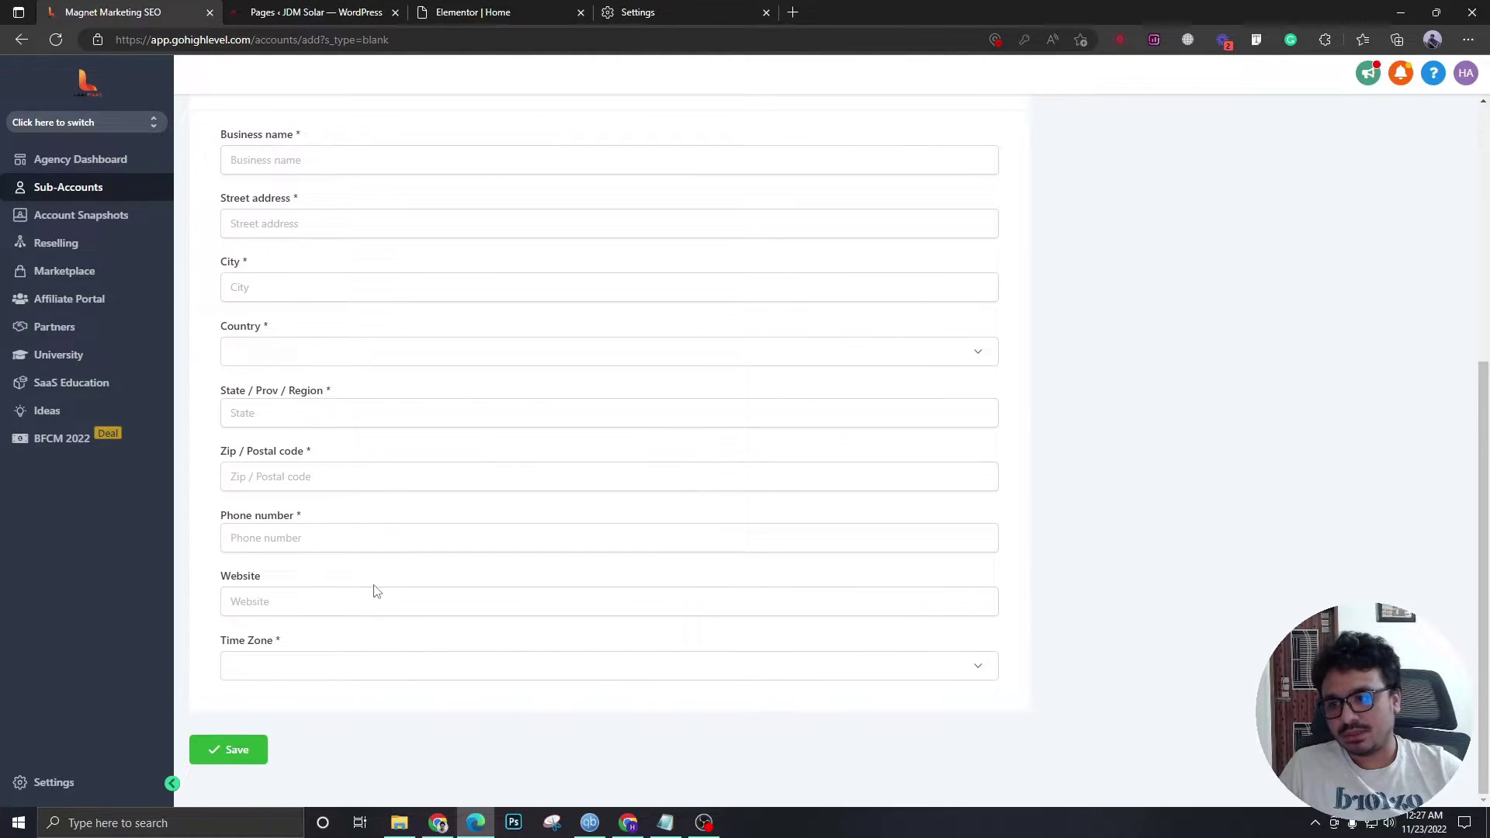
scroll(411, 530, up, 5)
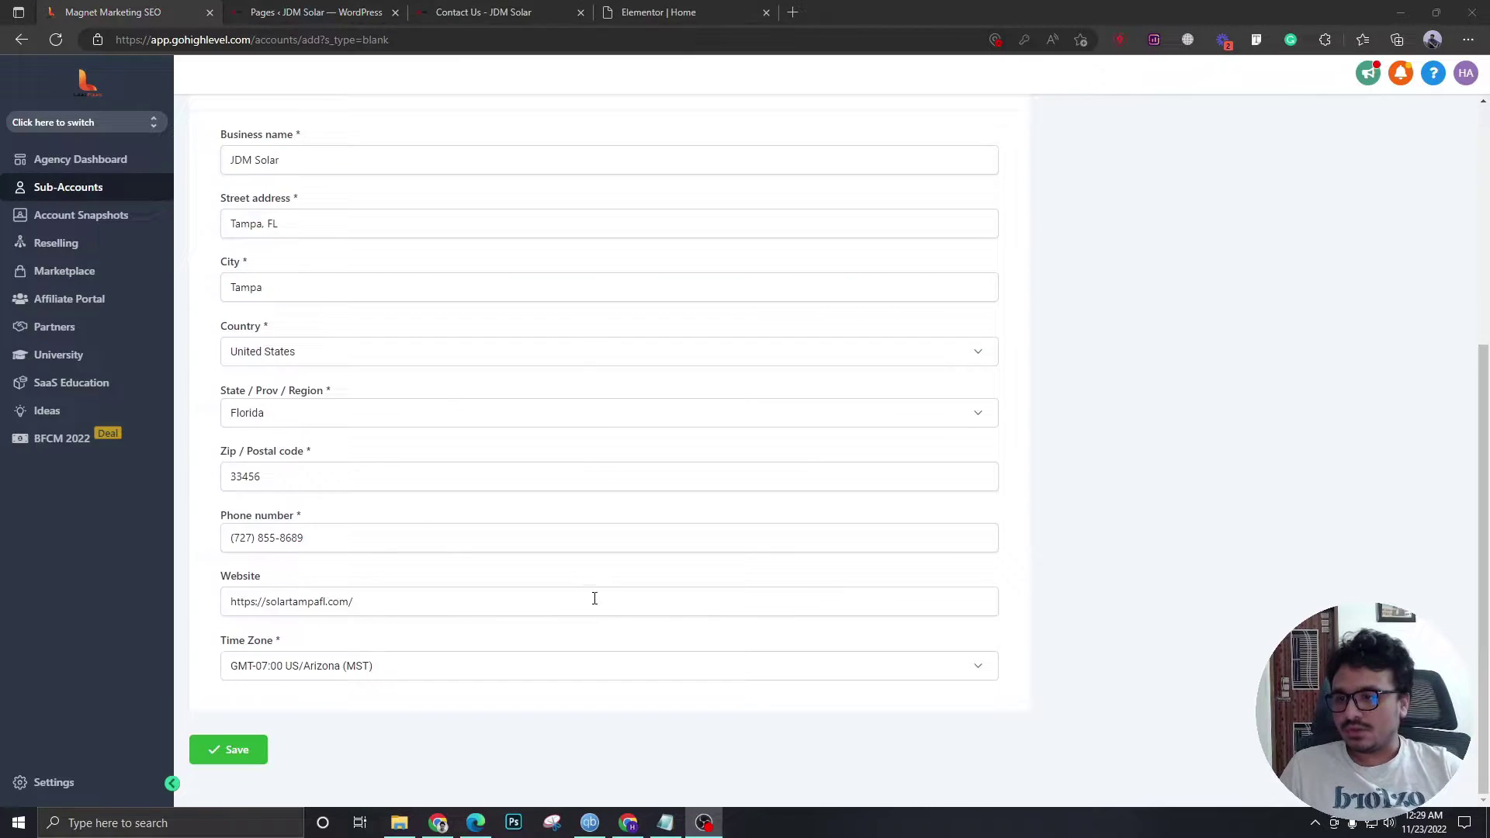
scroll(592, 598, up, 5)
scroll(486, 329, down, 5)
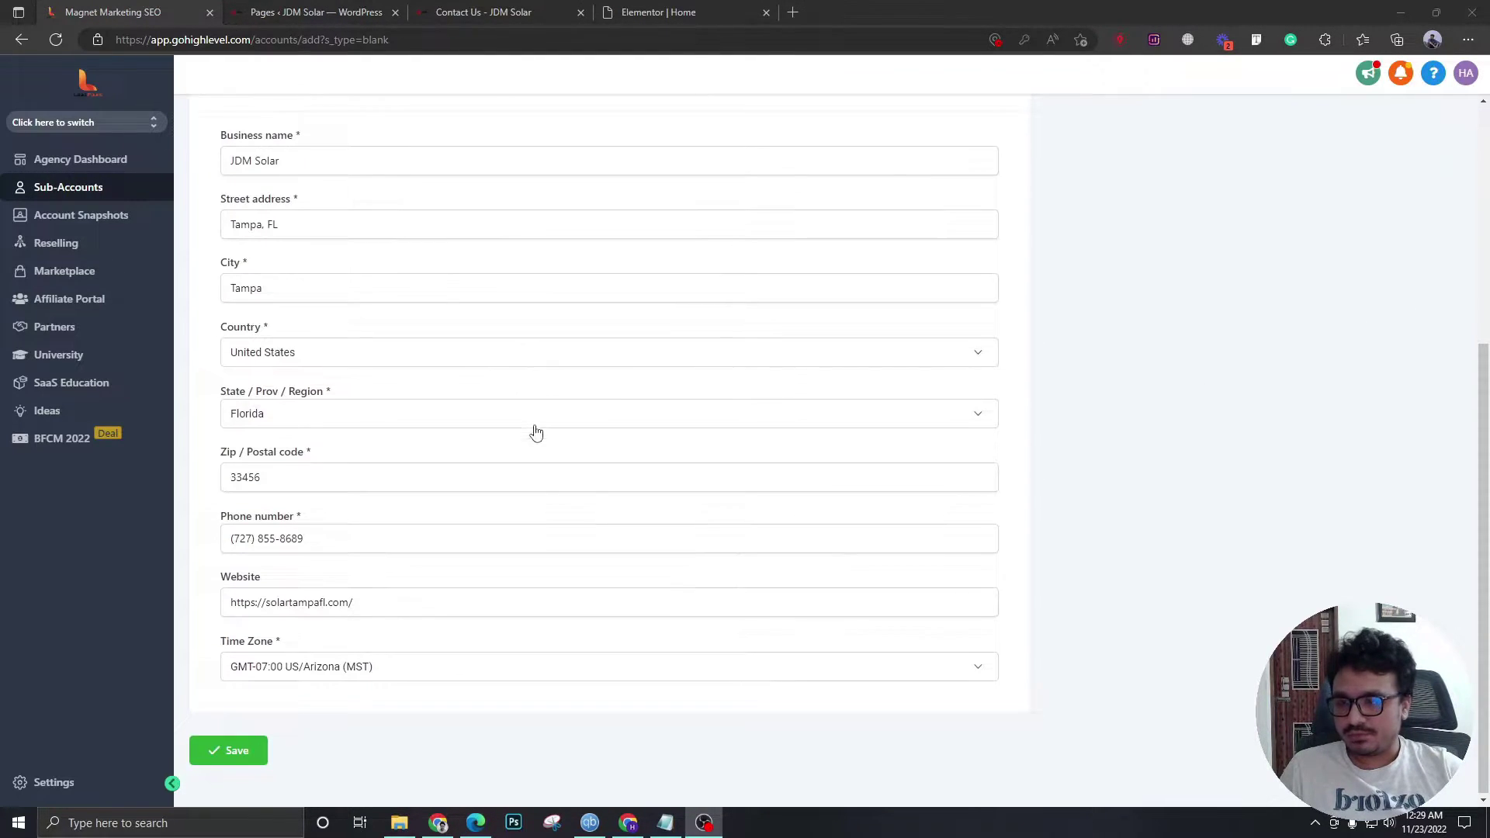
click(250, 747)
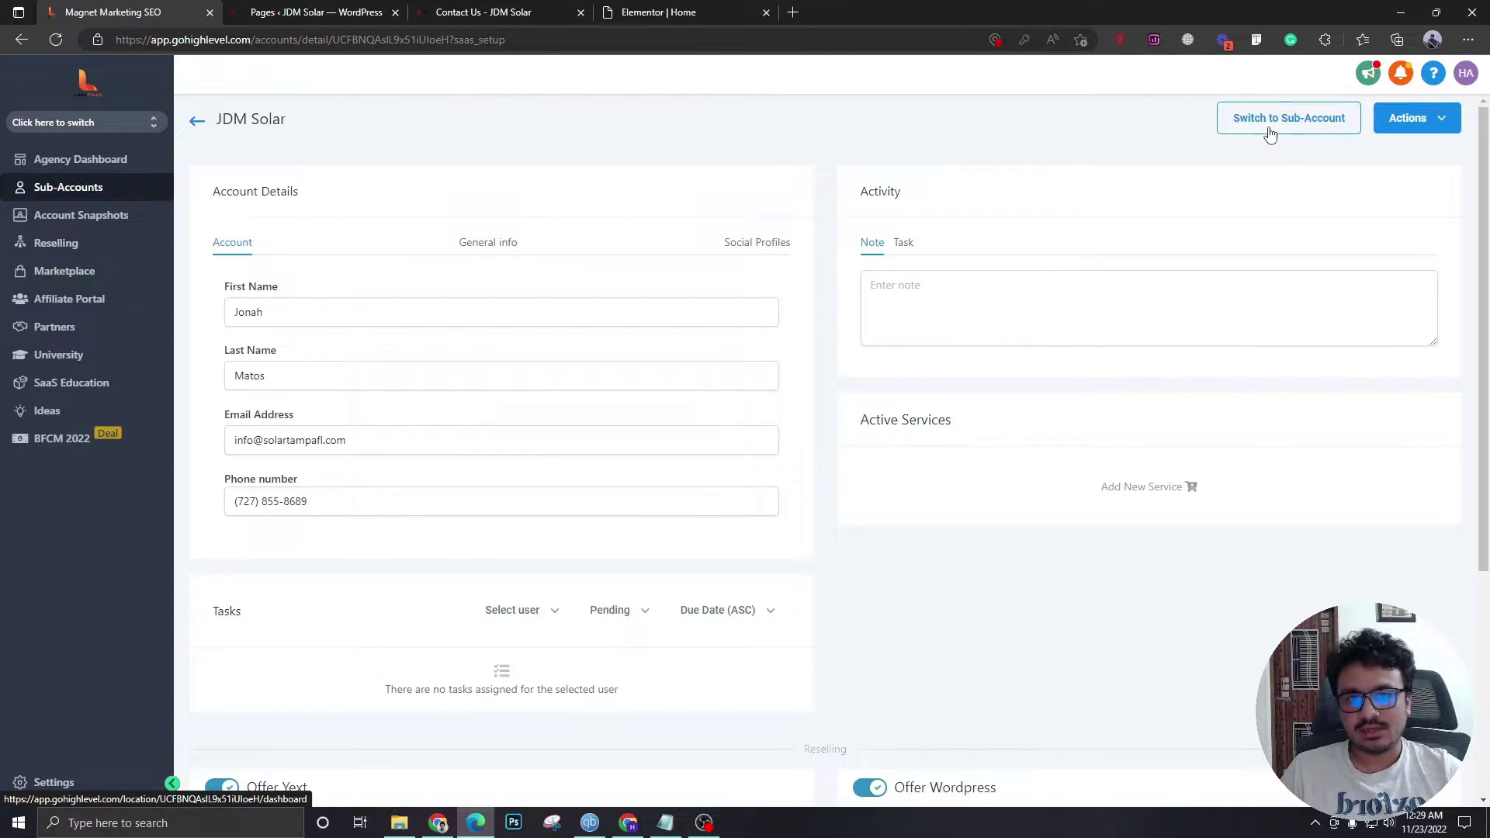
- Switch into the JDM Solar sub-account and close the Yext and WordPress hosting banners
click(56, 125)
click(282, 92)
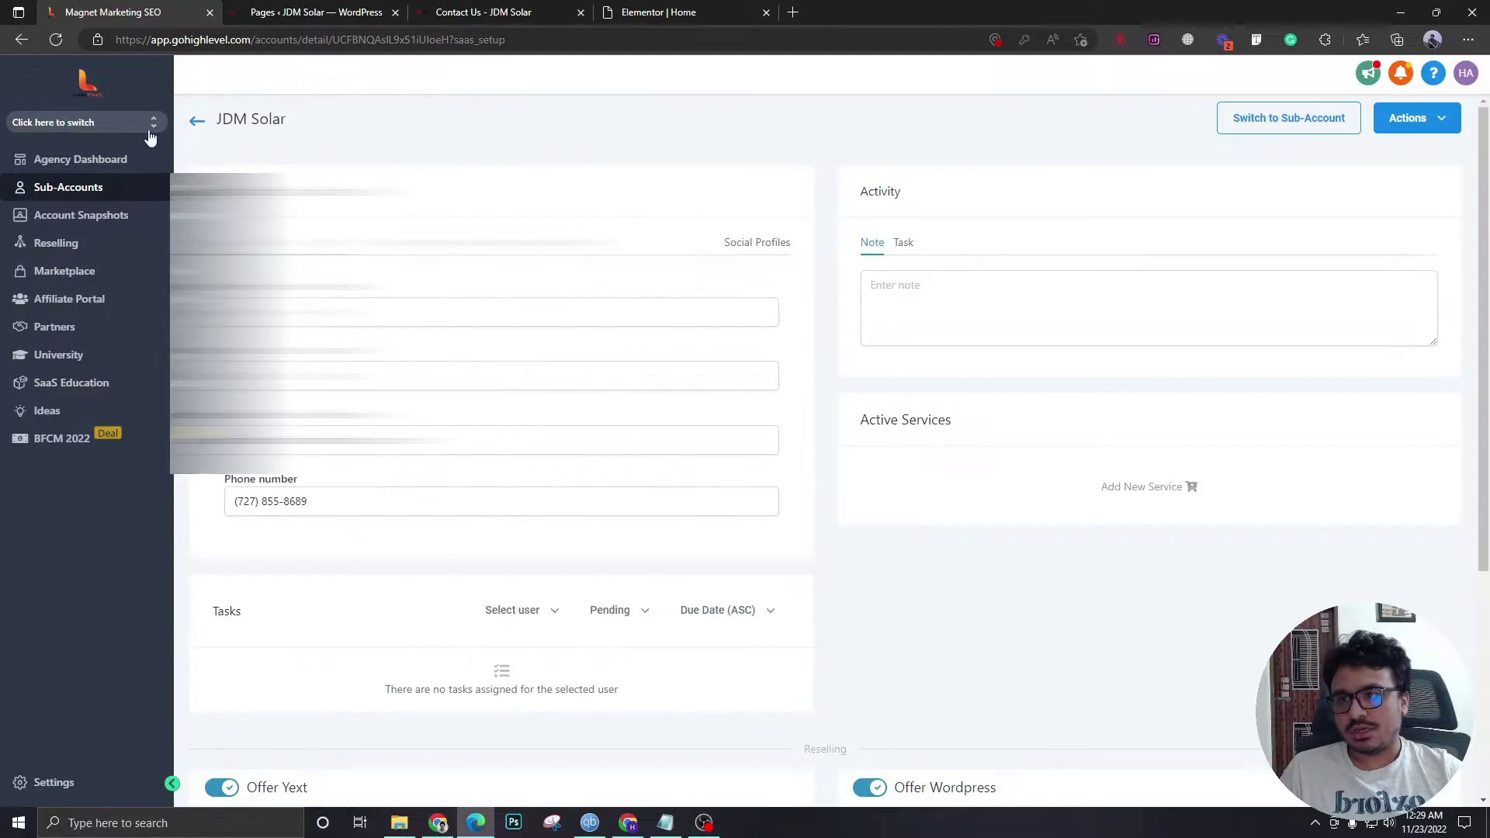
click(1273, 124)
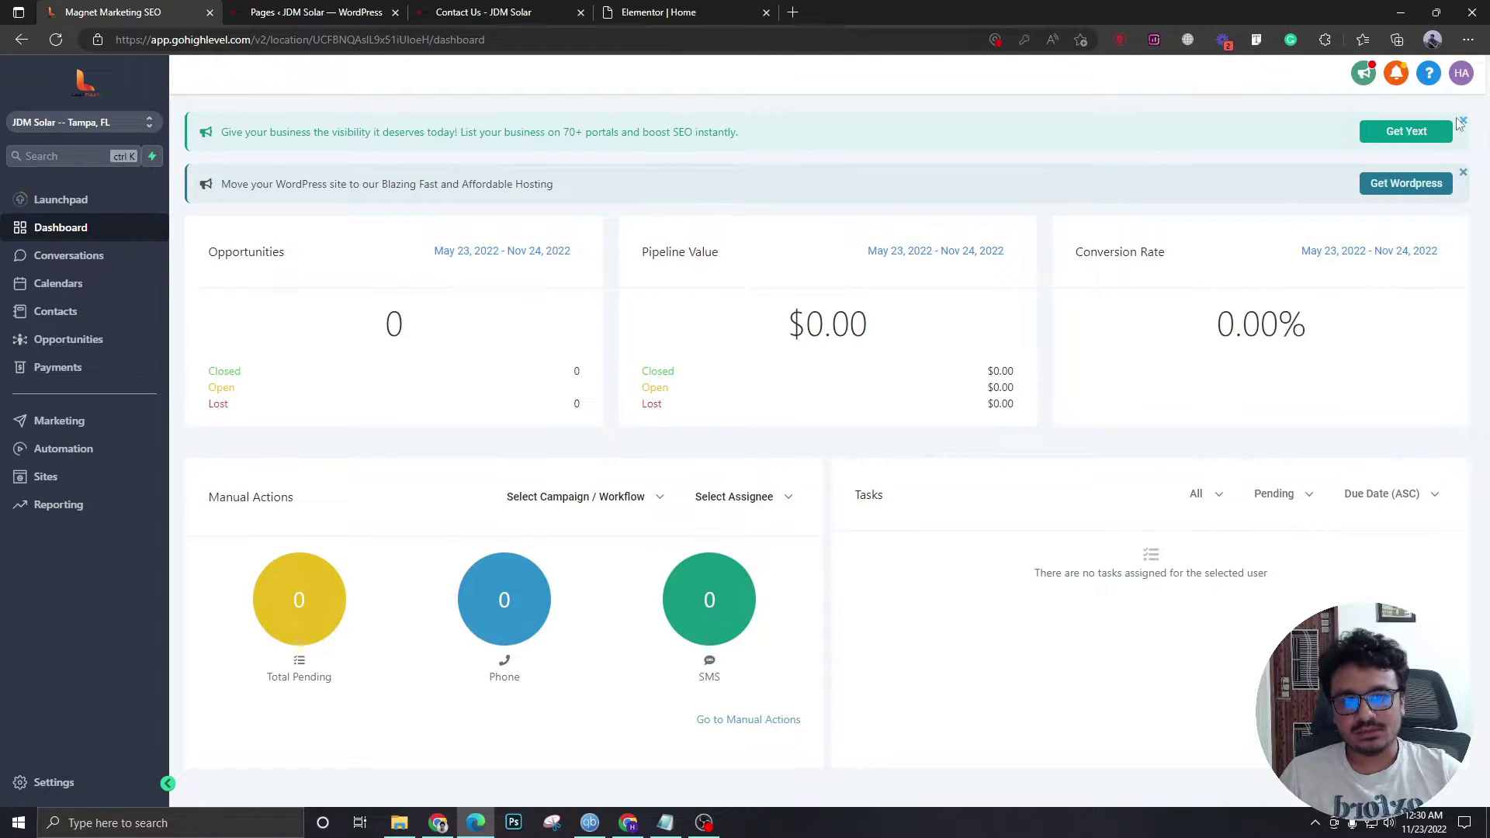
click(1461, 125)
click(1463, 121)
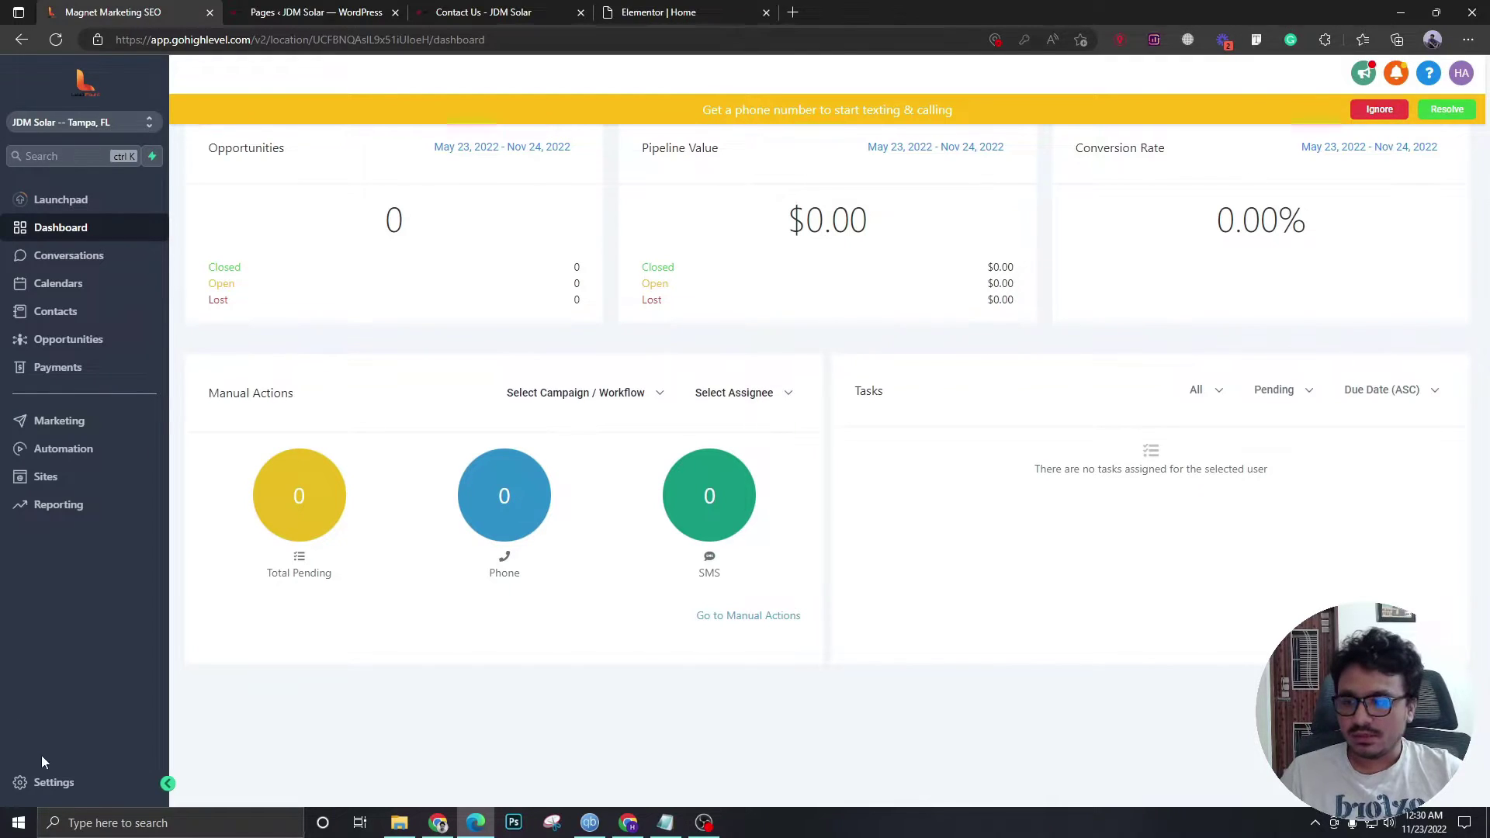
- Start a new employee in Settings > My Staff with the User Info section expanded
click(51, 780)
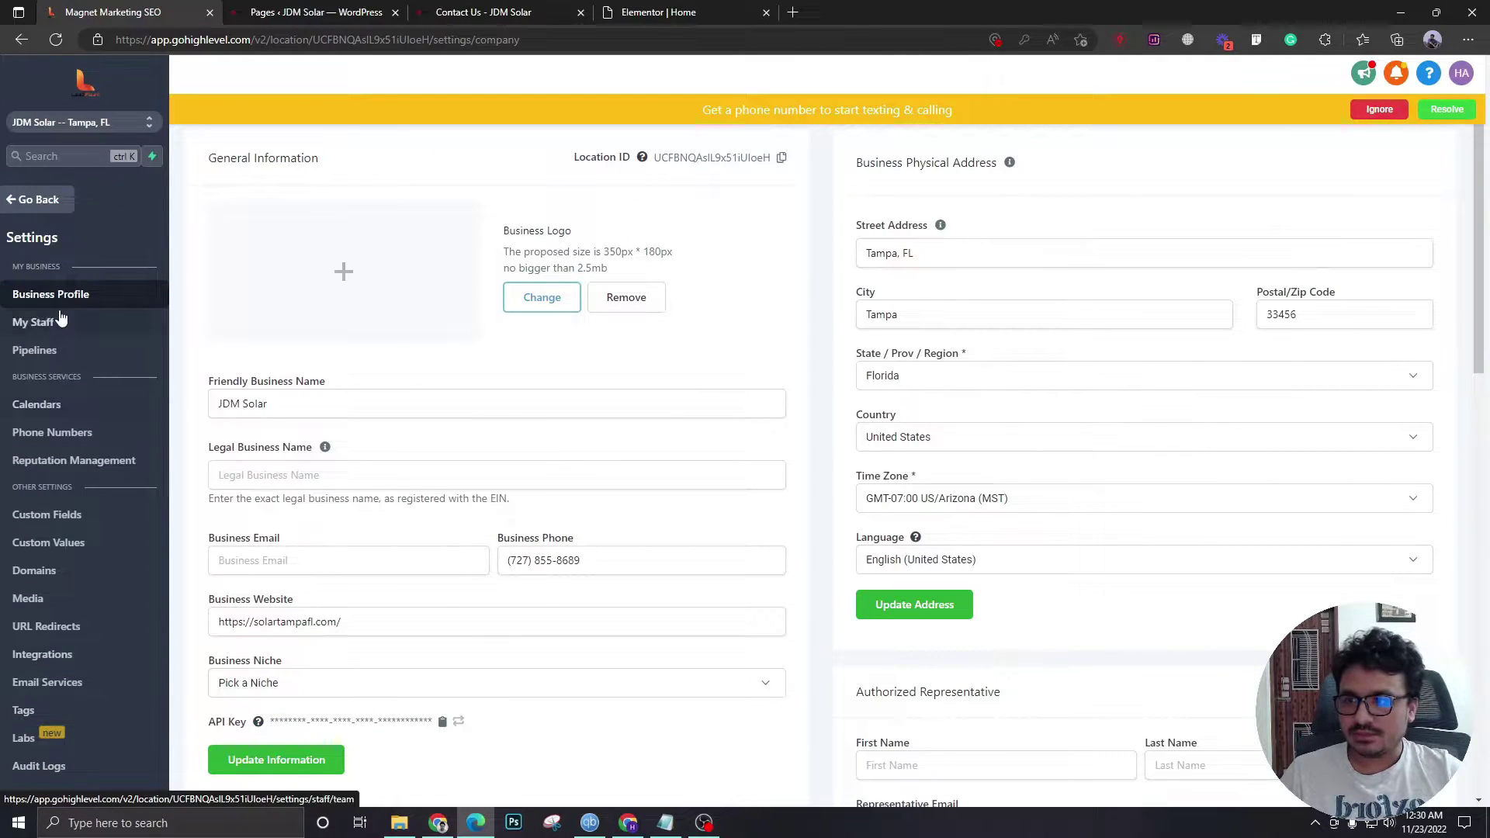
click(60, 320)
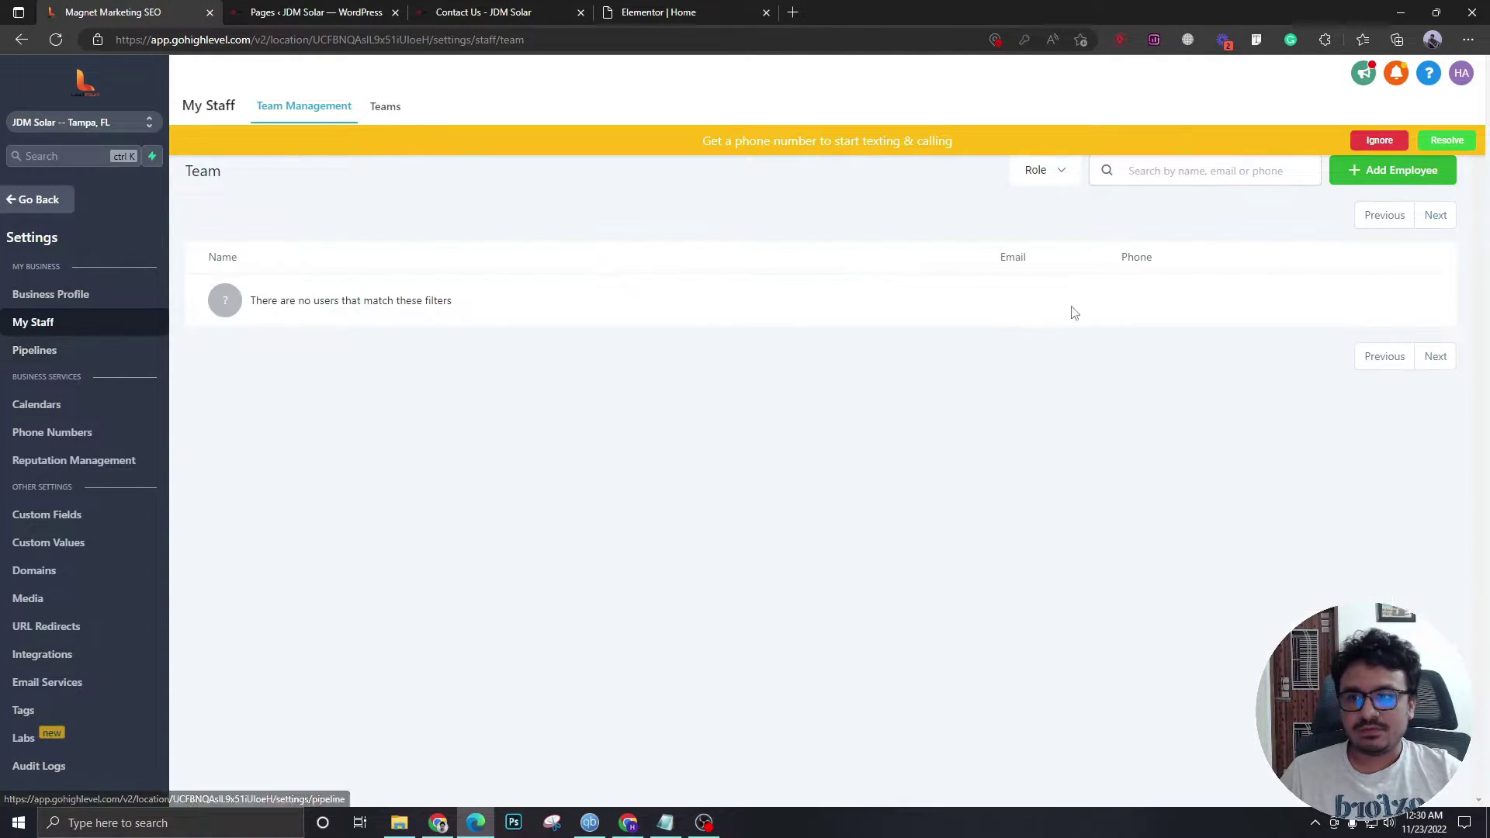
click(1391, 172)
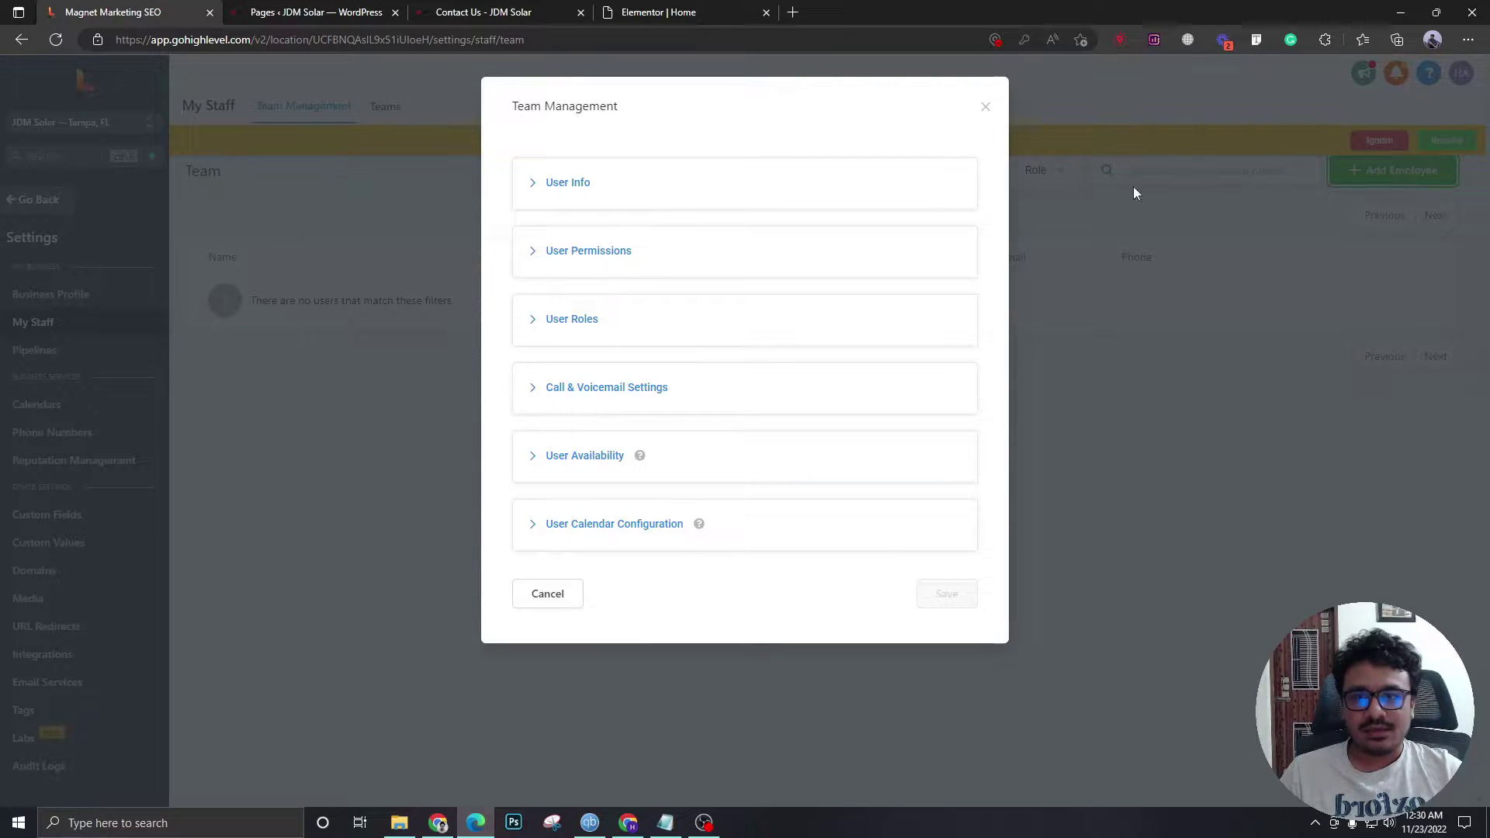
click(558, 194)
- Review the new member's user permissions, most of which are enabled
scroll(699, 388, down, 3)
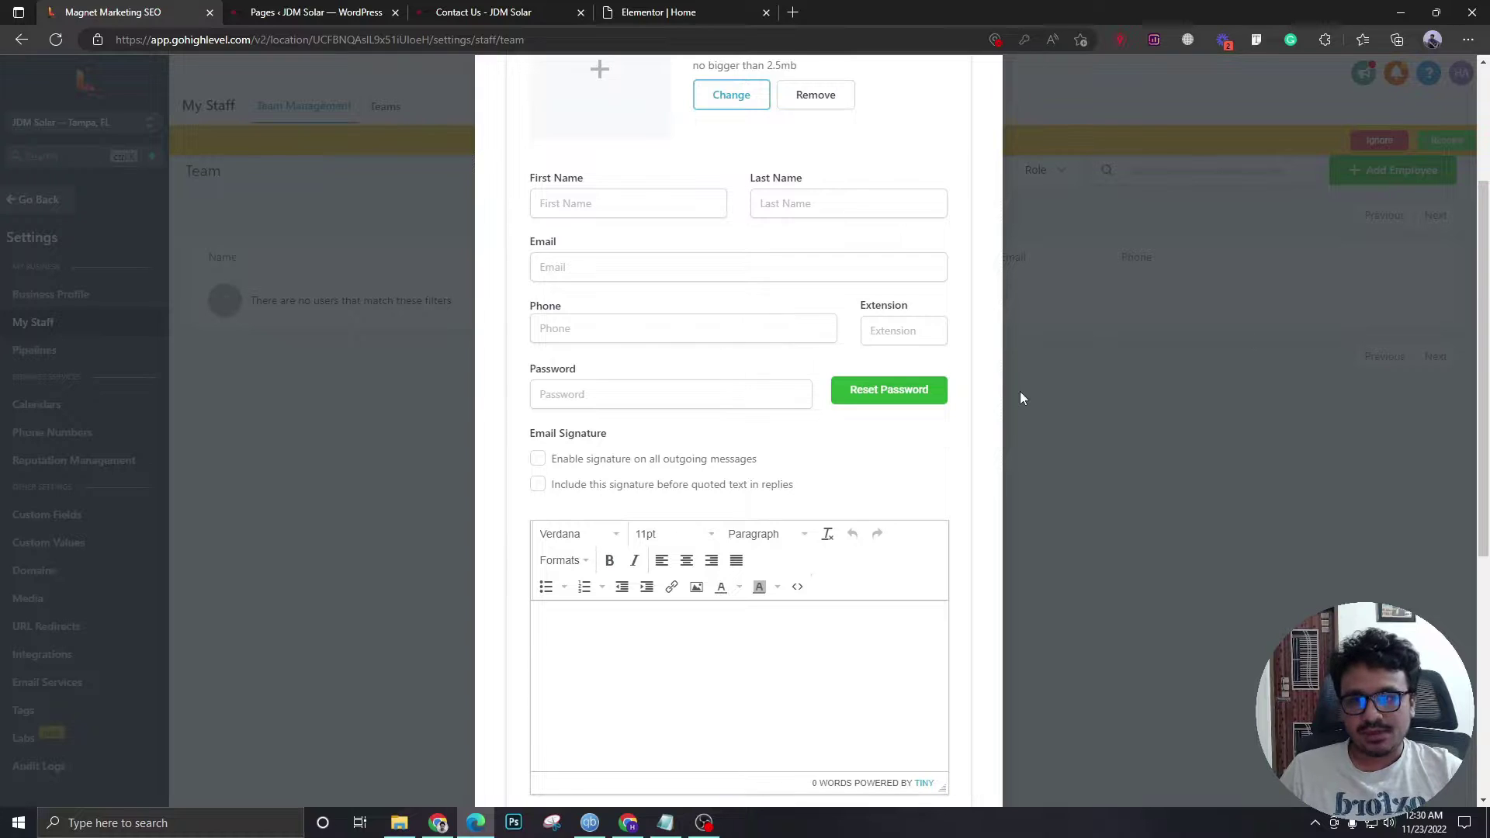
scroll(662, 525, down, 5)
scroll(658, 539, up, 8)
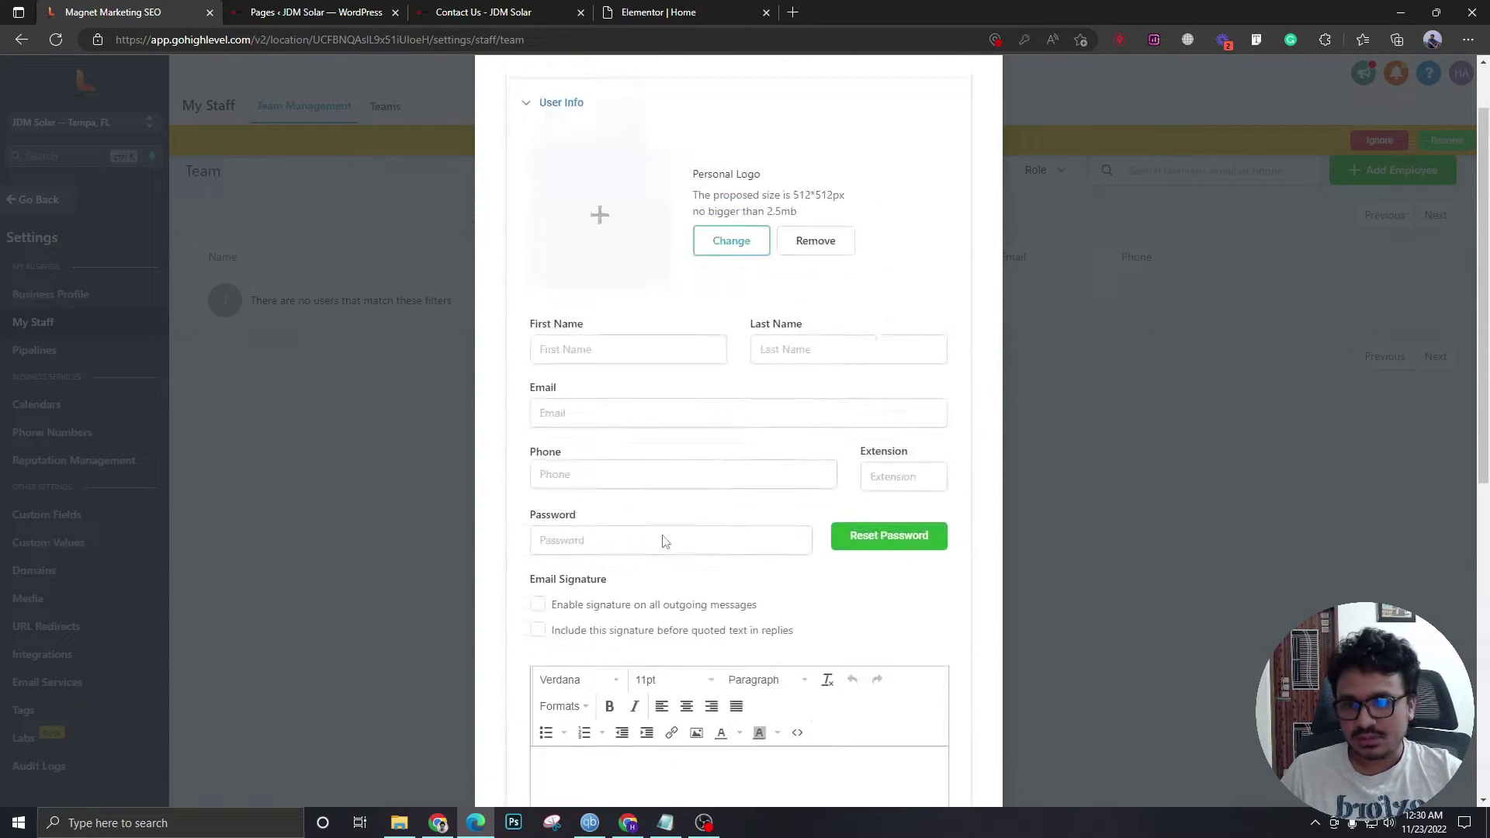
scroll(659, 539, down, 5)
scroll(698, 505, down, 5)
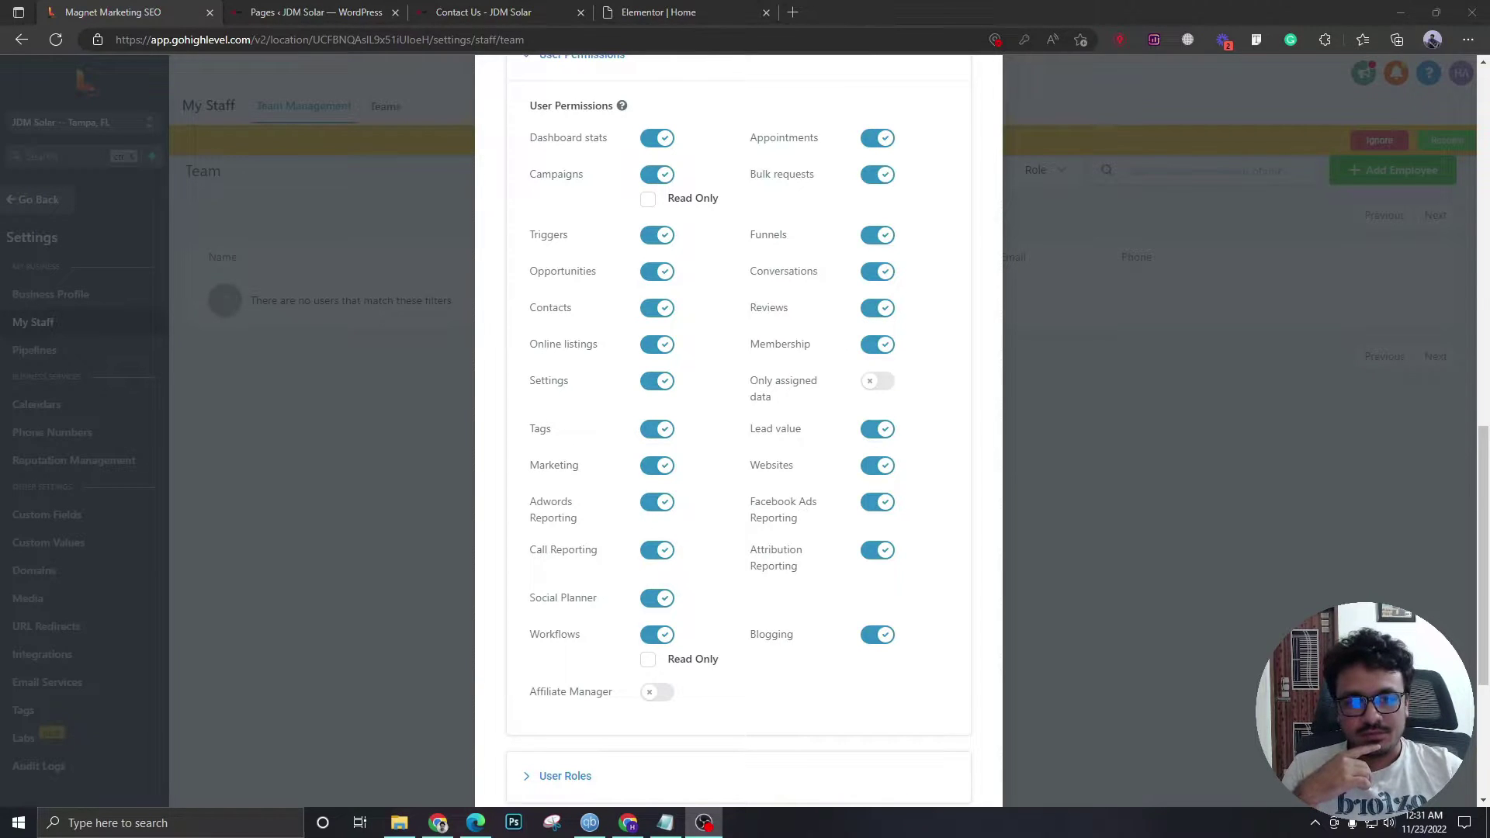
scroll(720, 318, up, 1)
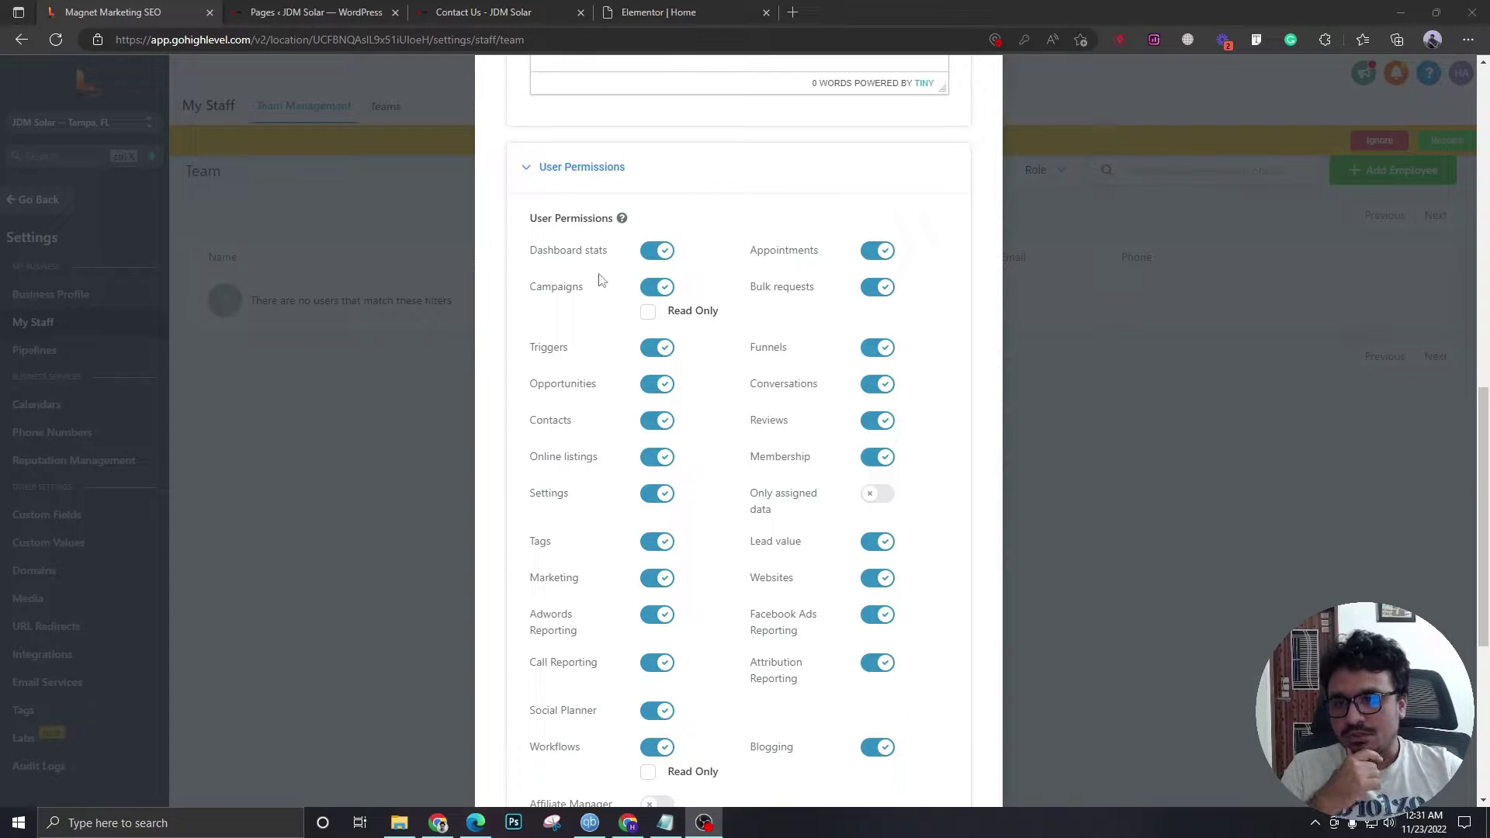
scroll(640, 434, down, 1)
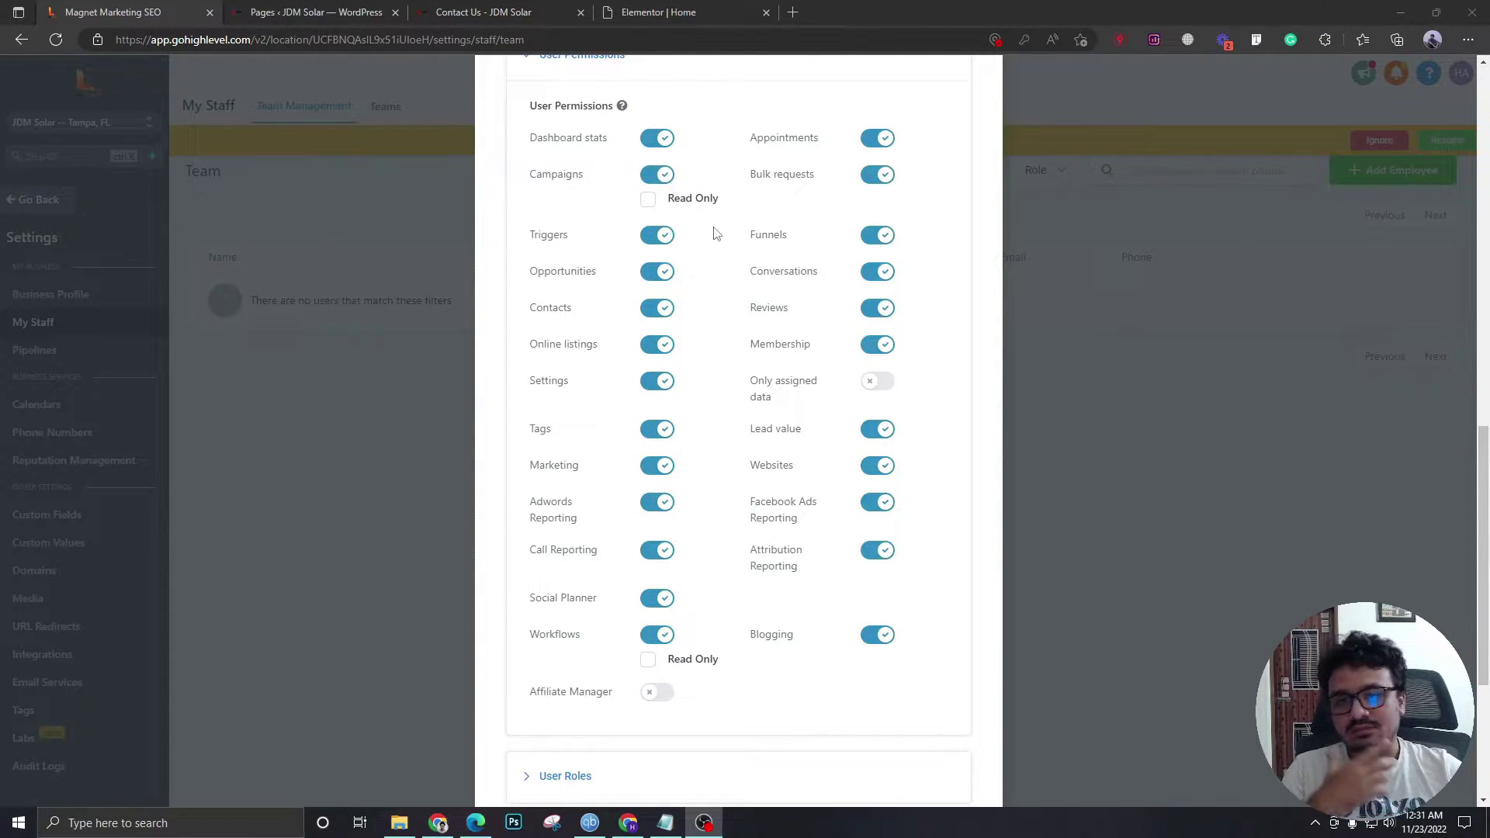
scroll(662, 609, down, 1)
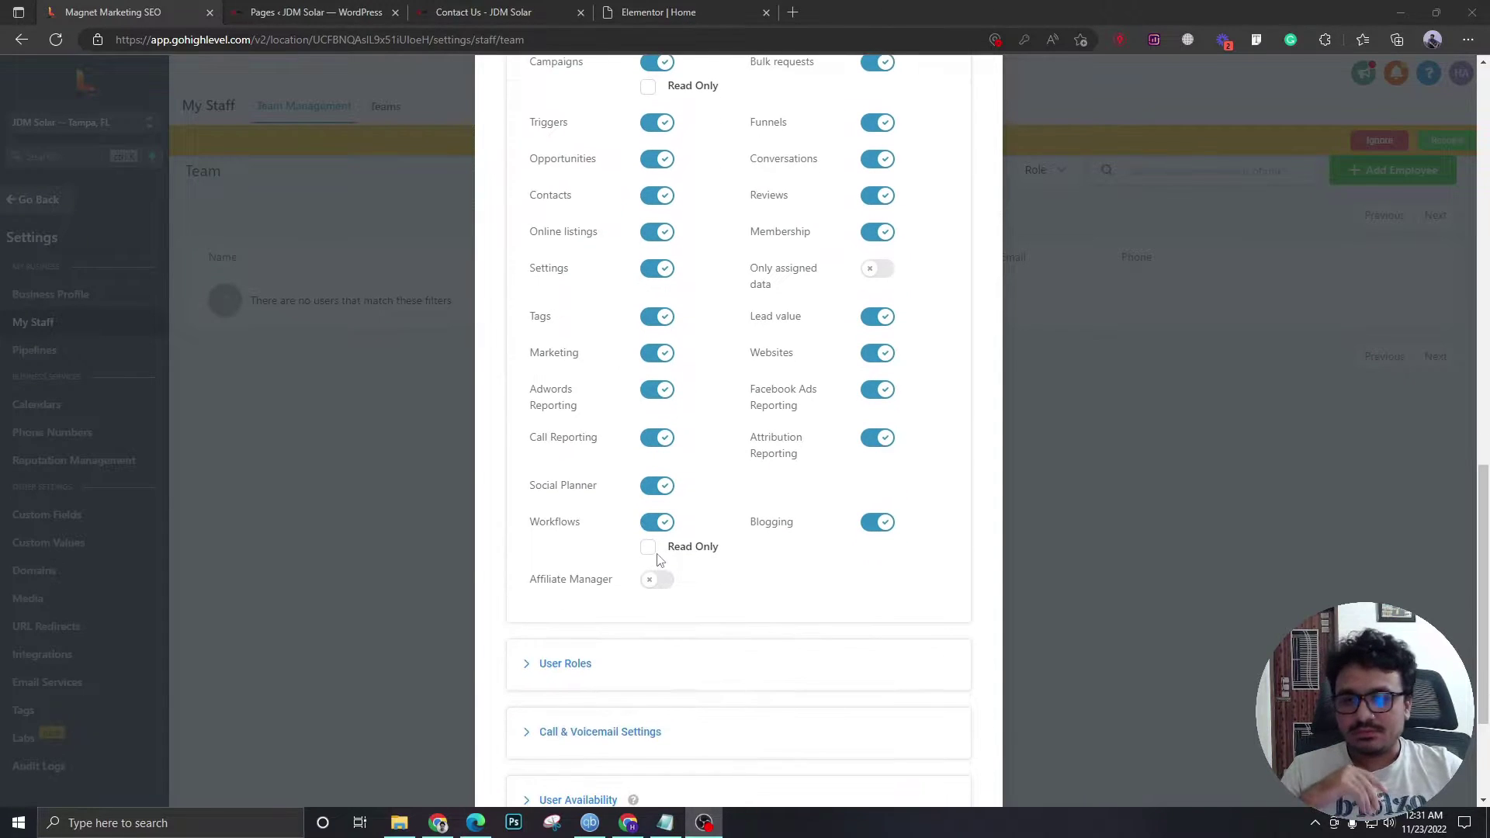
scroll(659, 554, up, 1)
scroll(675, 476, up, 1)
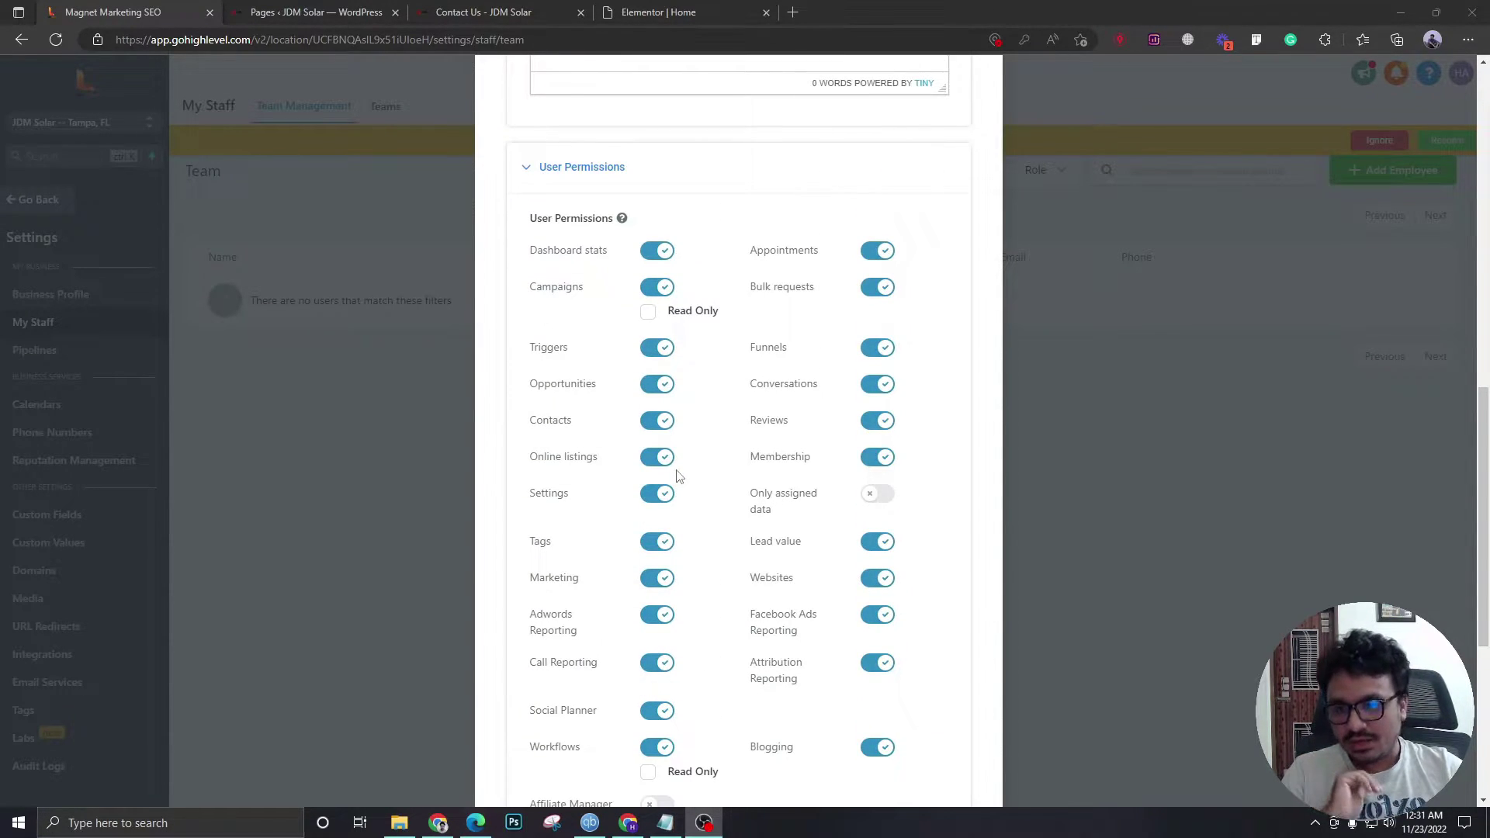
scroll(679, 476, down, 4)
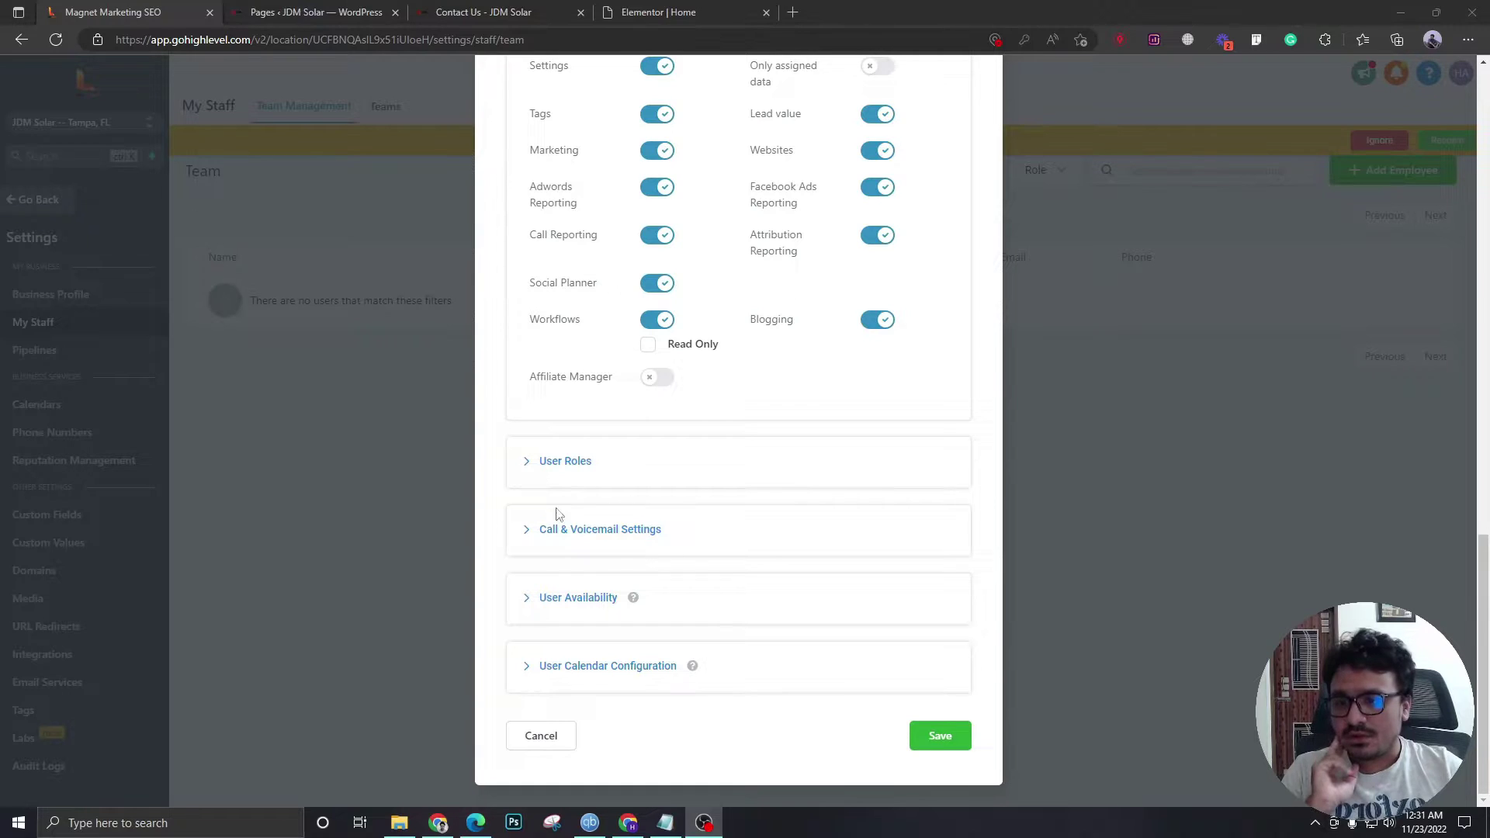
- Keep the new member's role as User and expand Call & Voicemail and User Availability
click(547, 464)
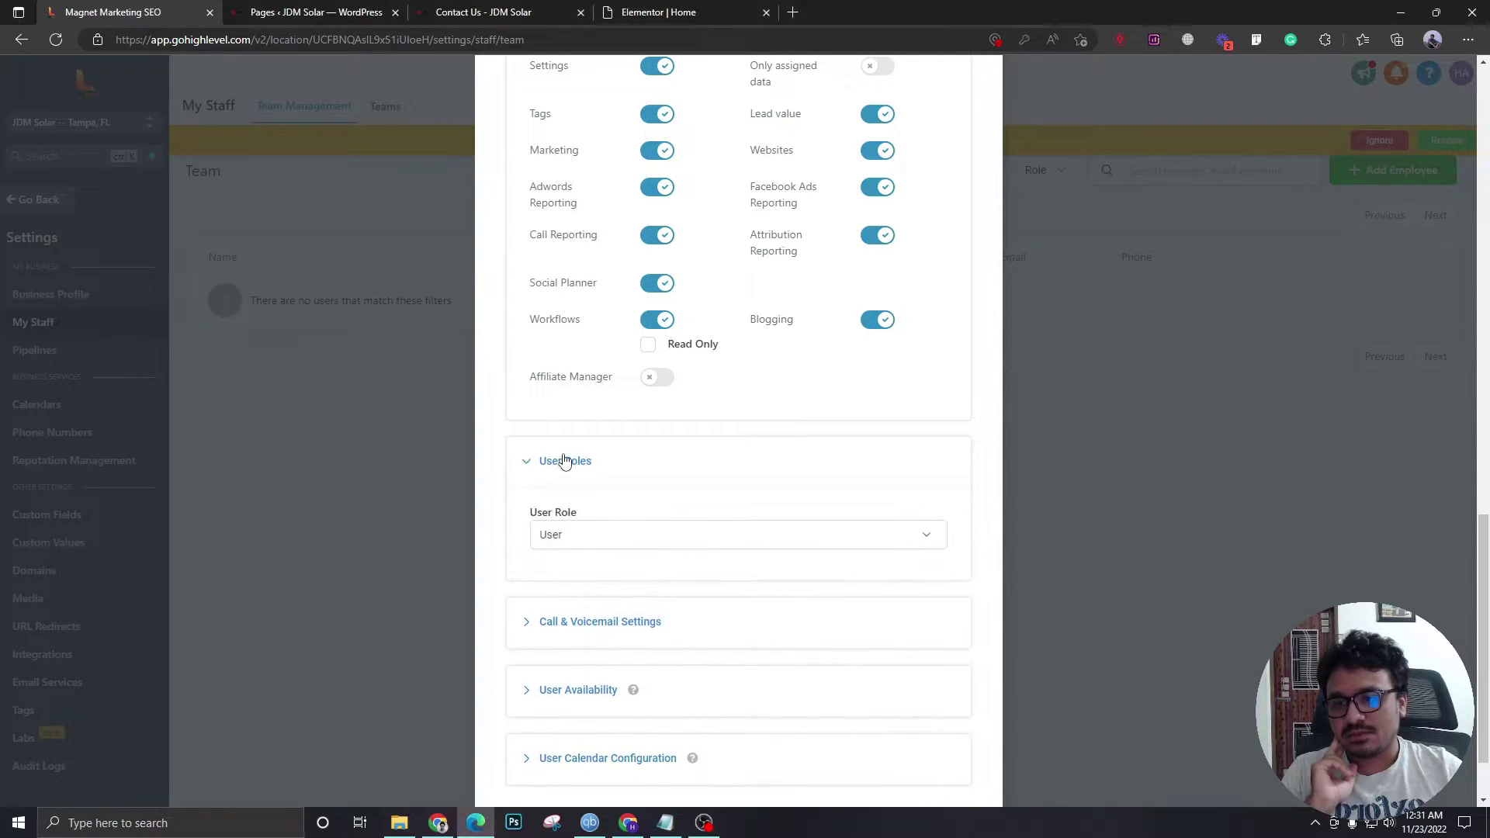
click(566, 544)
click(602, 543)
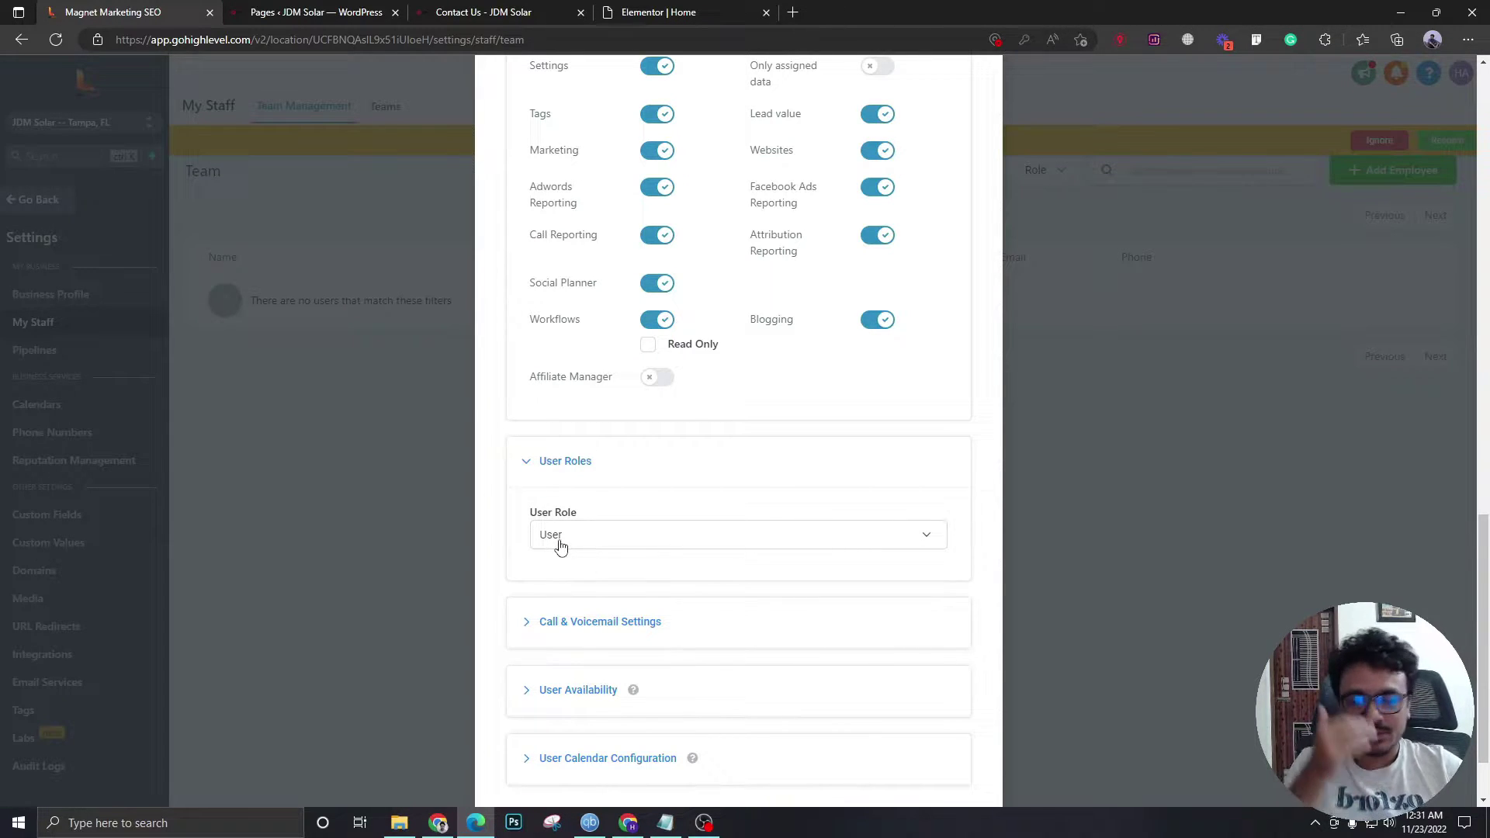
click(596, 627)
scroll(639, 518, down, 4)
click(606, 596)
scroll(605, 589, down, 3)
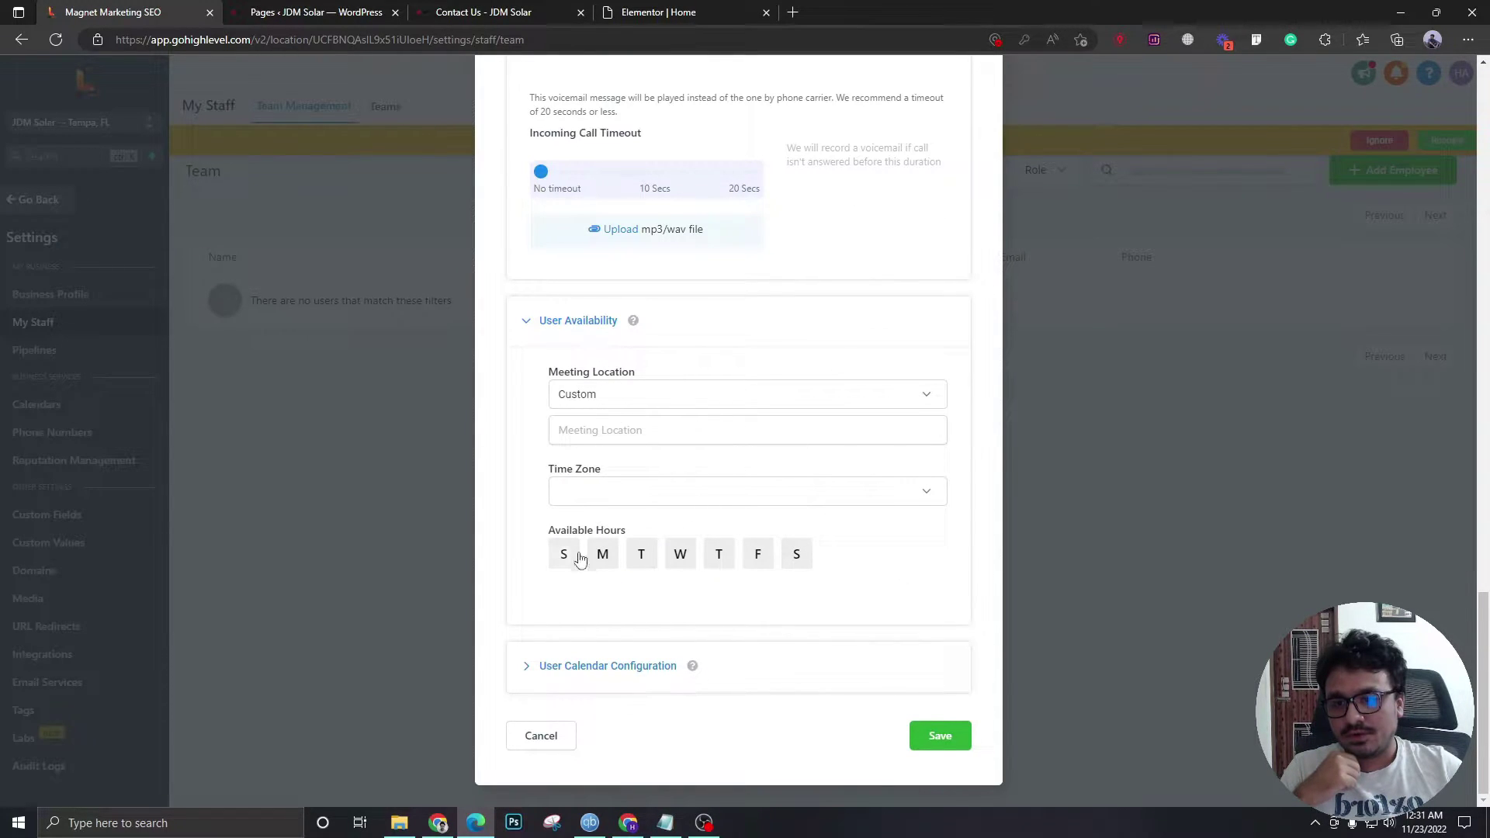
- Make the member available Sunday through Saturday, 08:00 AM–05:00 PM, and save them
click(578, 557)
click(604, 556)
click(641, 555)
click(680, 555)
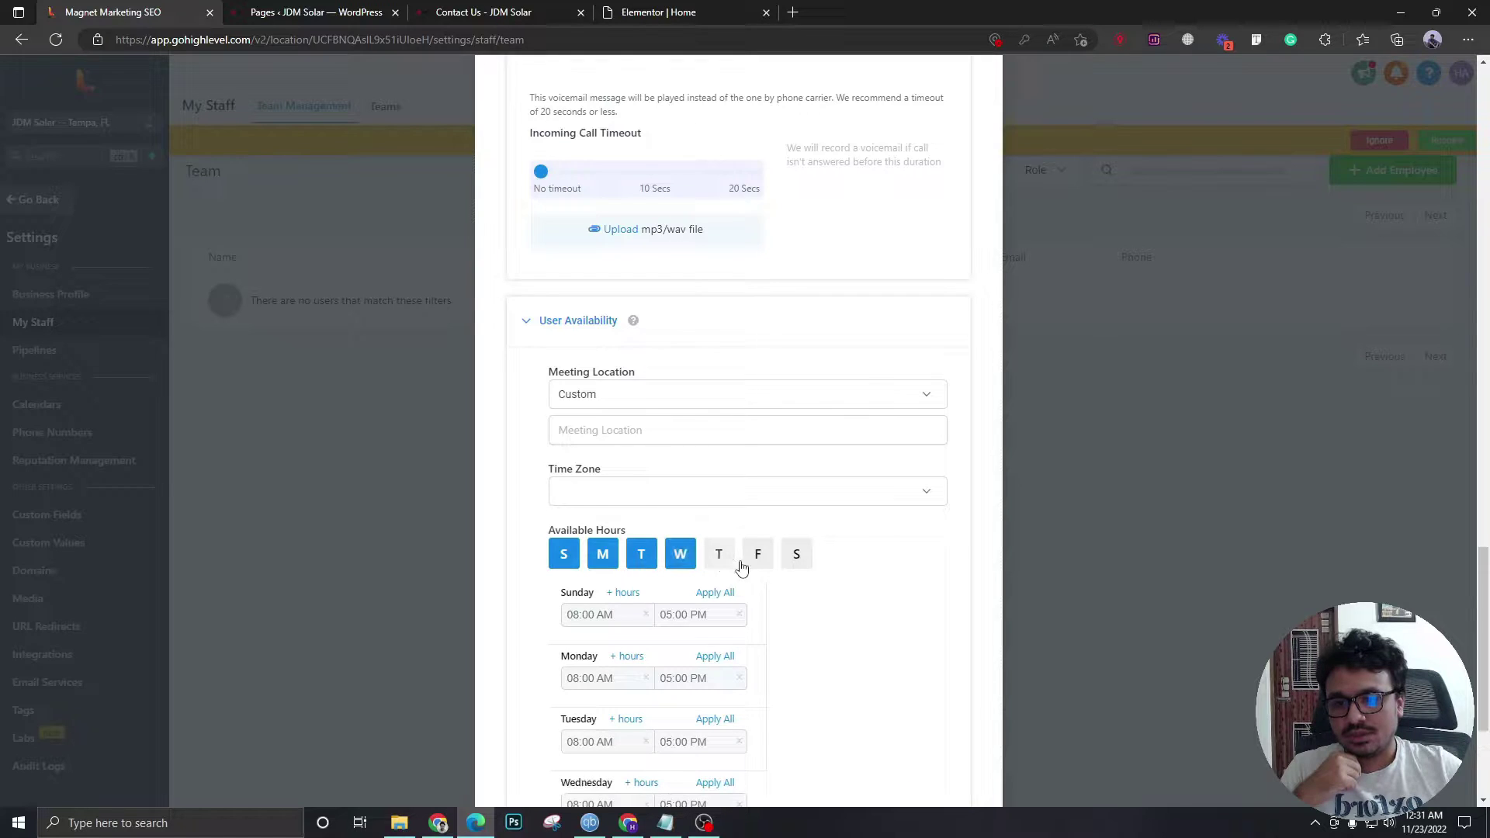
click(719, 554)
click(754, 557)
click(787, 559)
scroll(609, 543, down, 5)
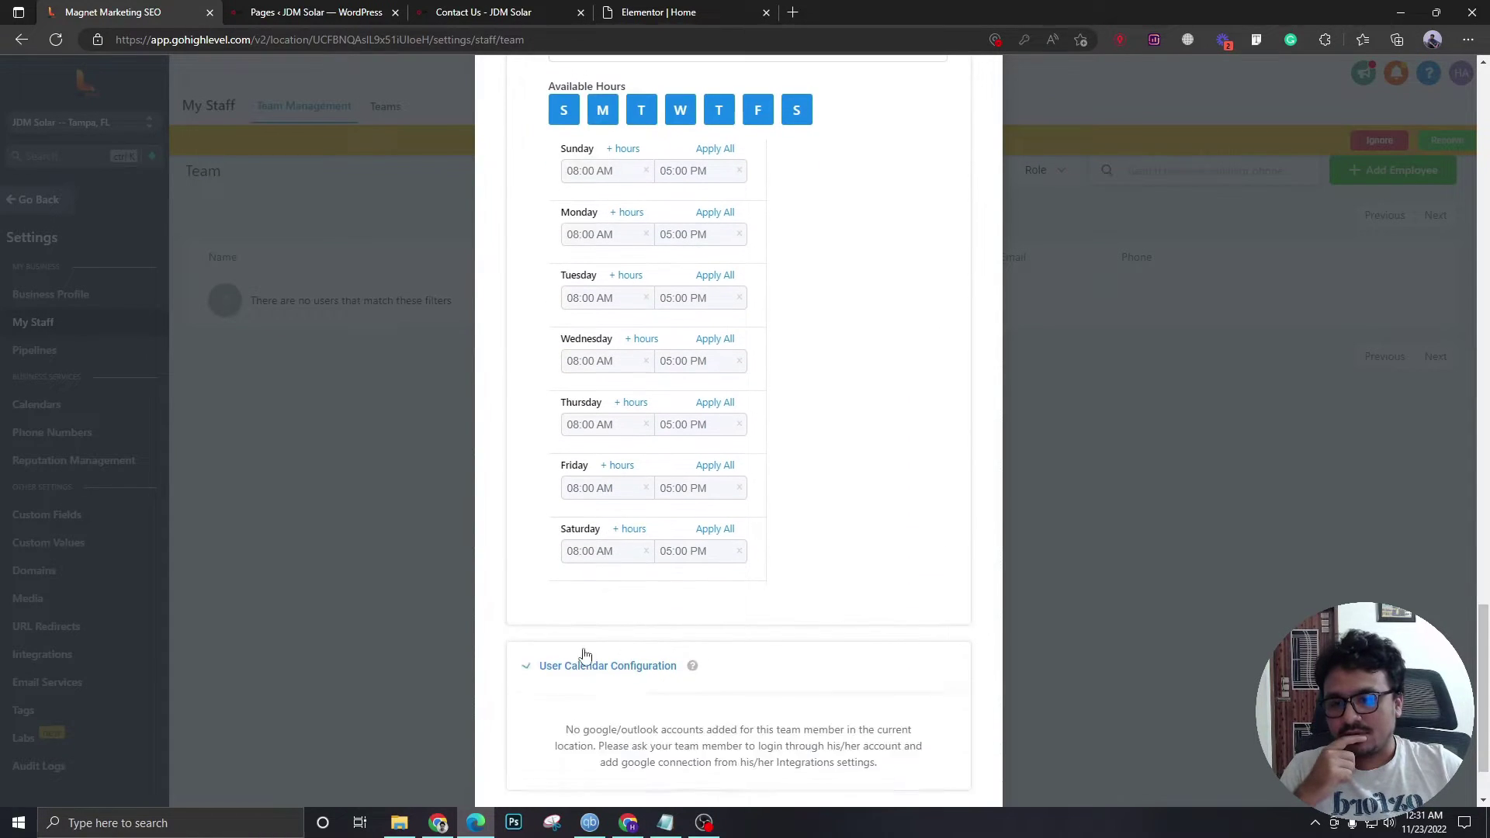
scroll(588, 644, down, 2)
click(948, 736)
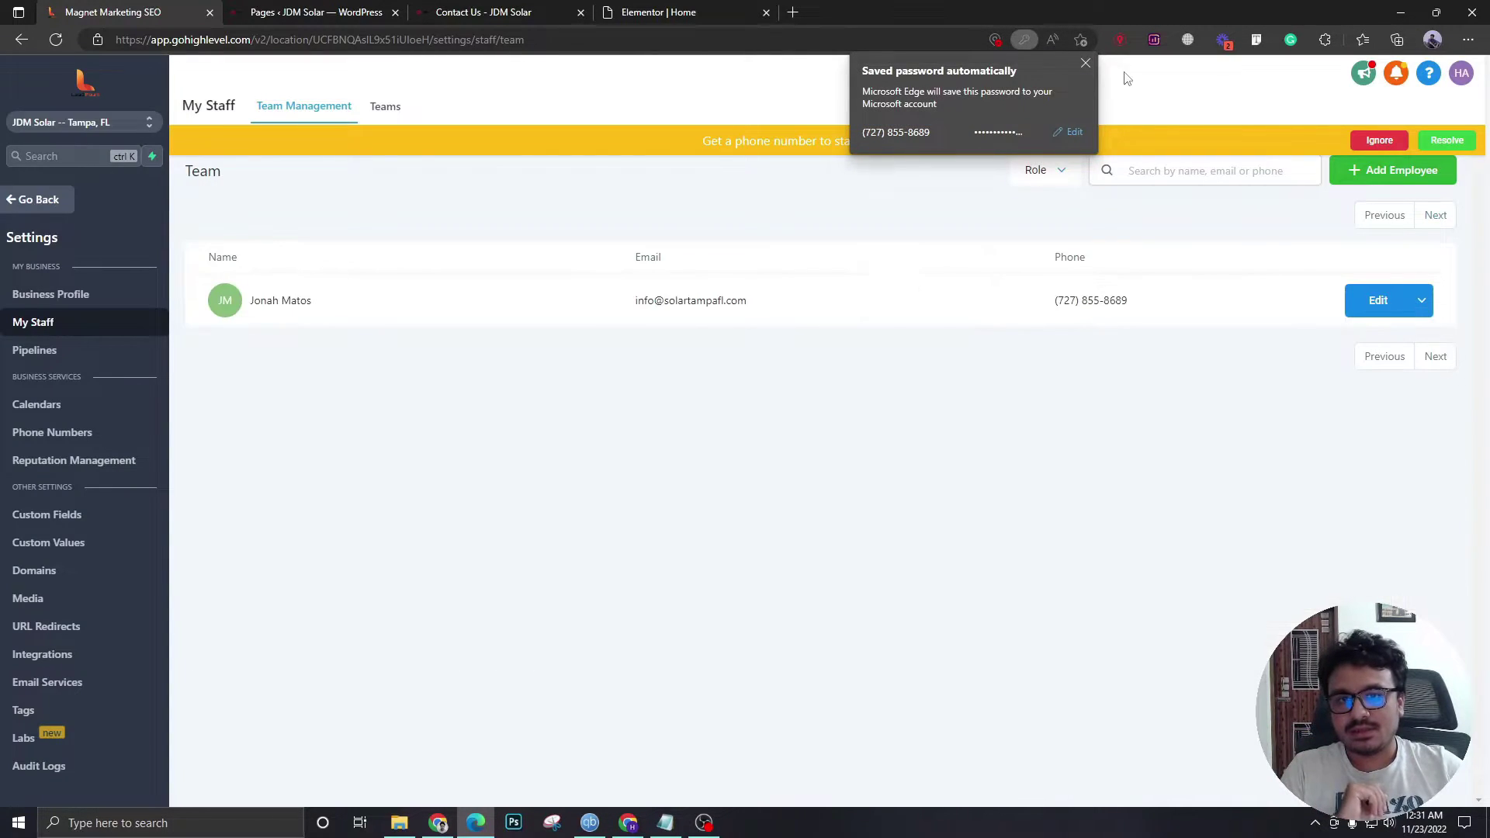
- Open Phone Numbers settings and begin adding a United States number, ready for an area code
click(1085, 64)
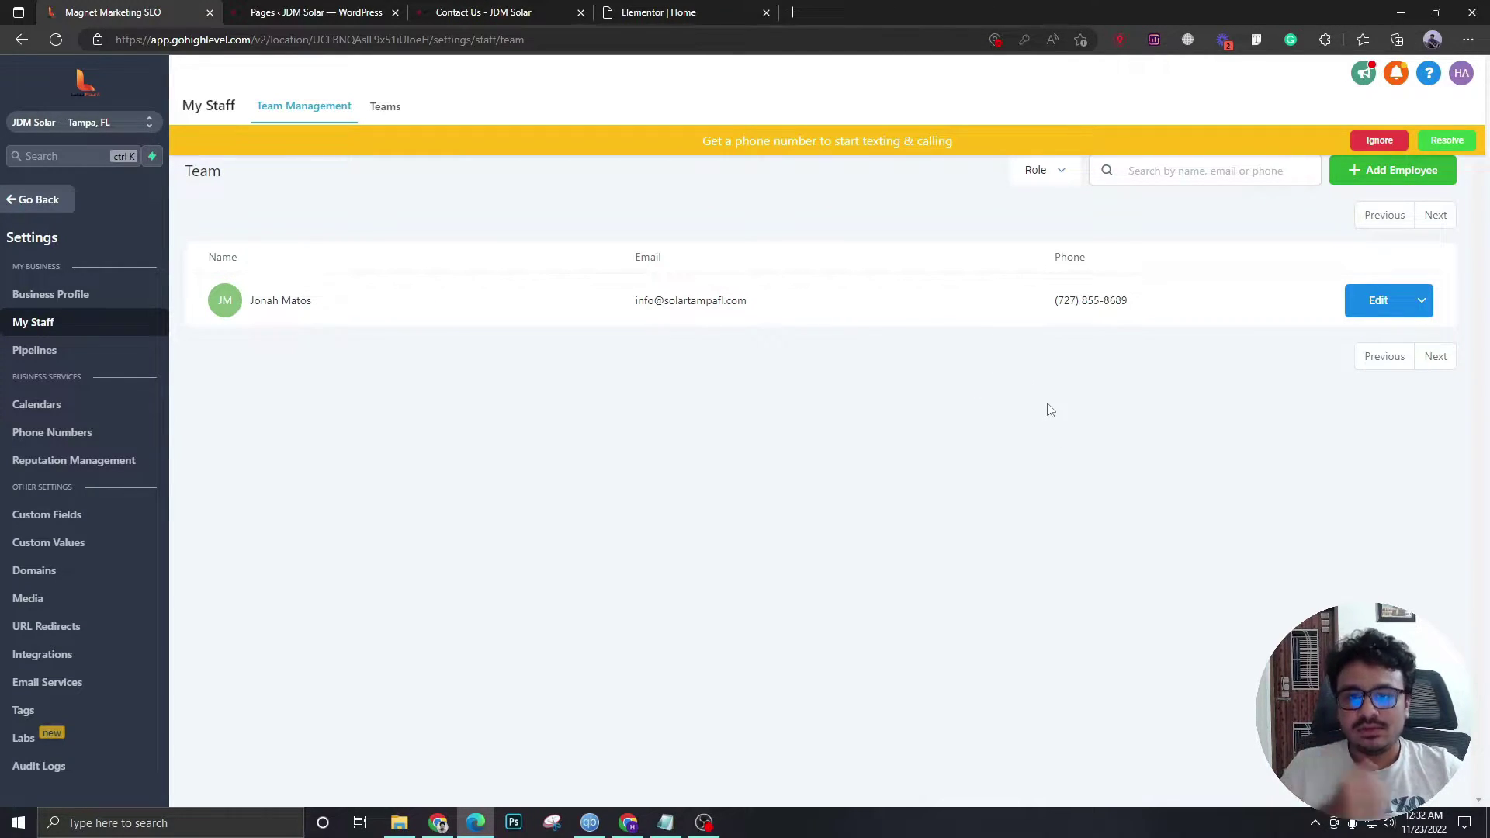
click(1446, 141)
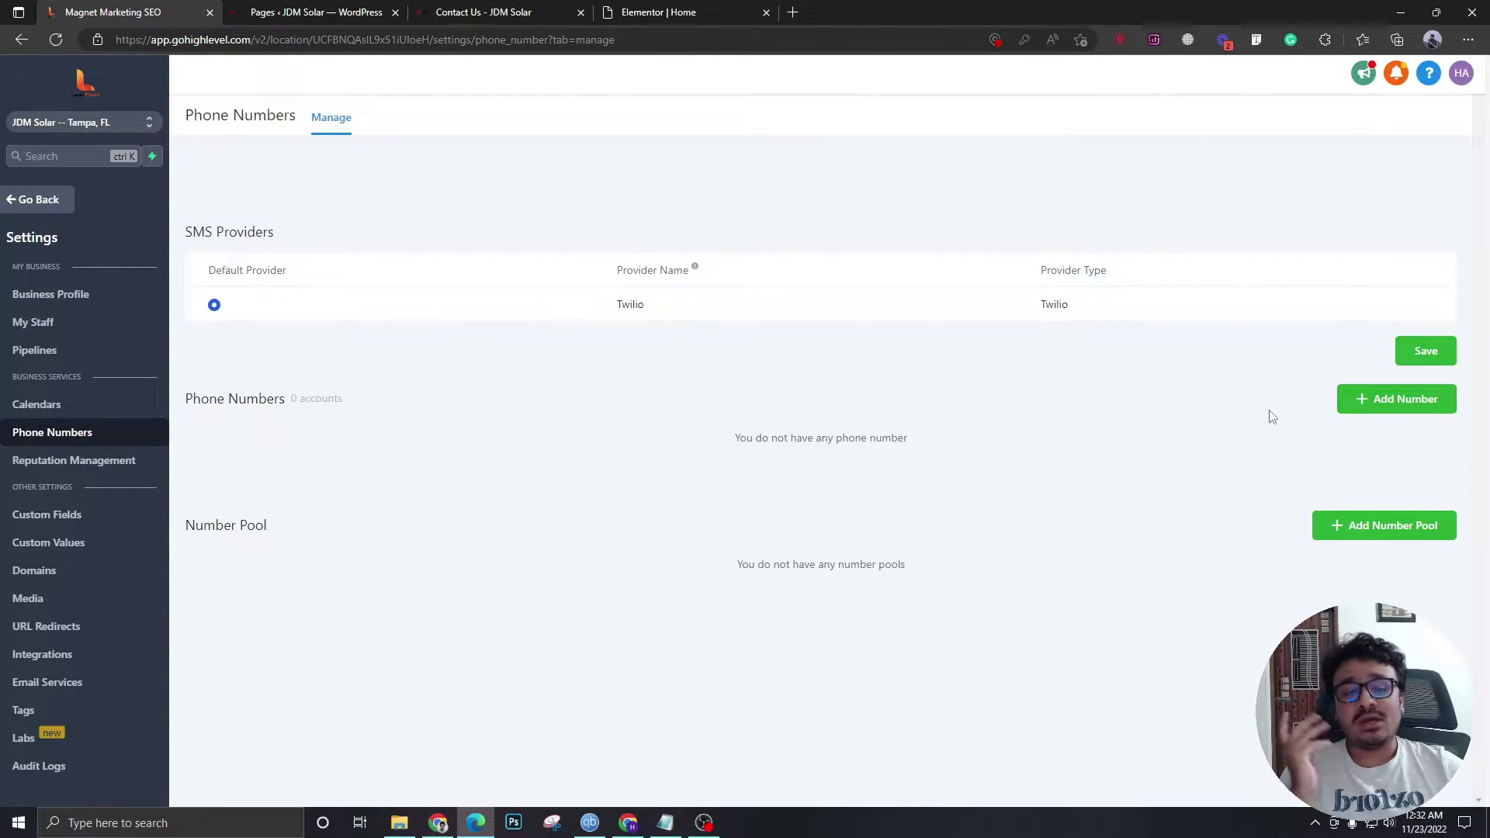
click(1410, 399)
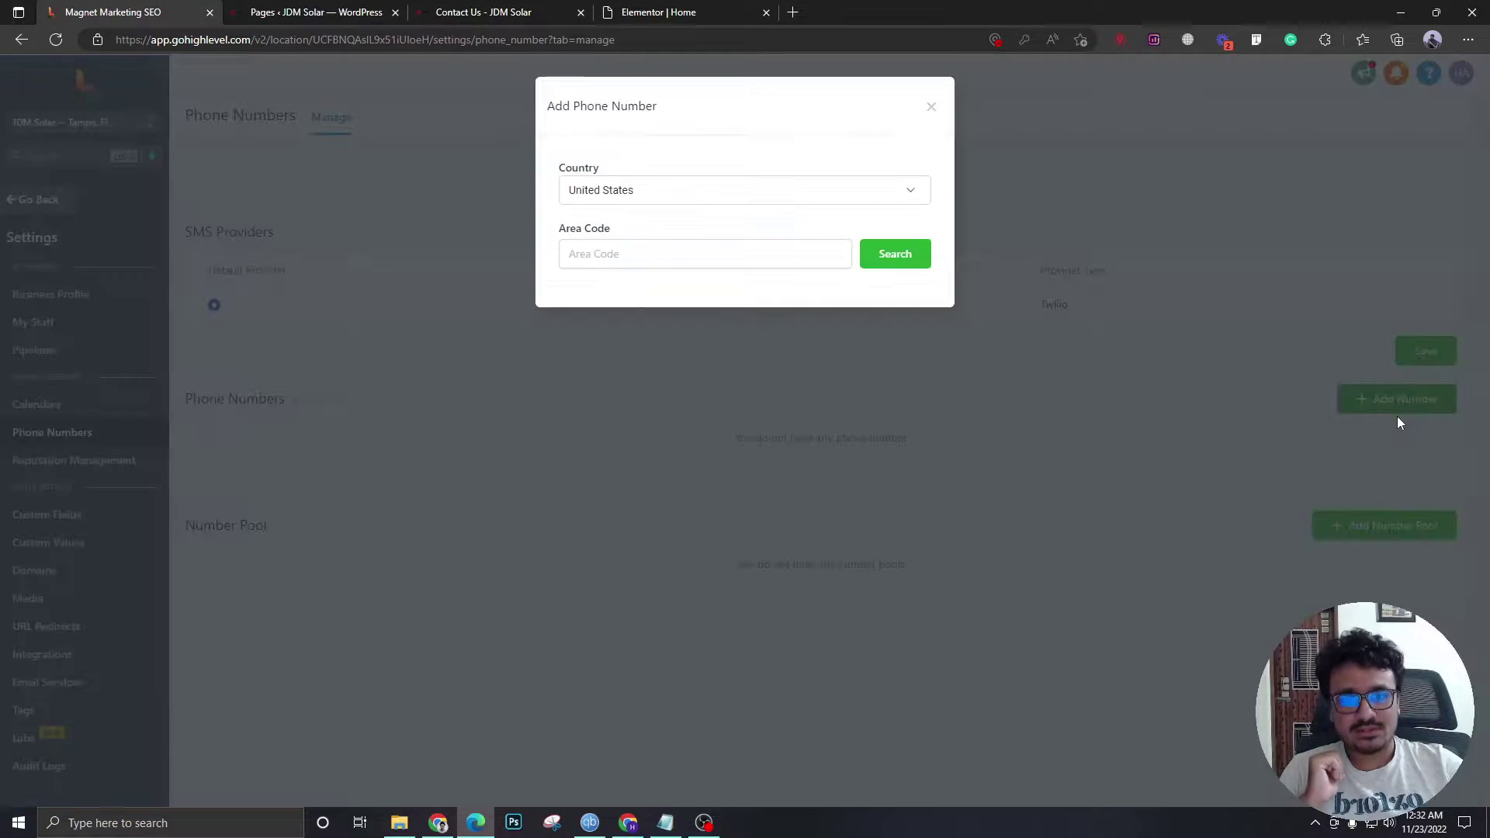
click(630, 258)
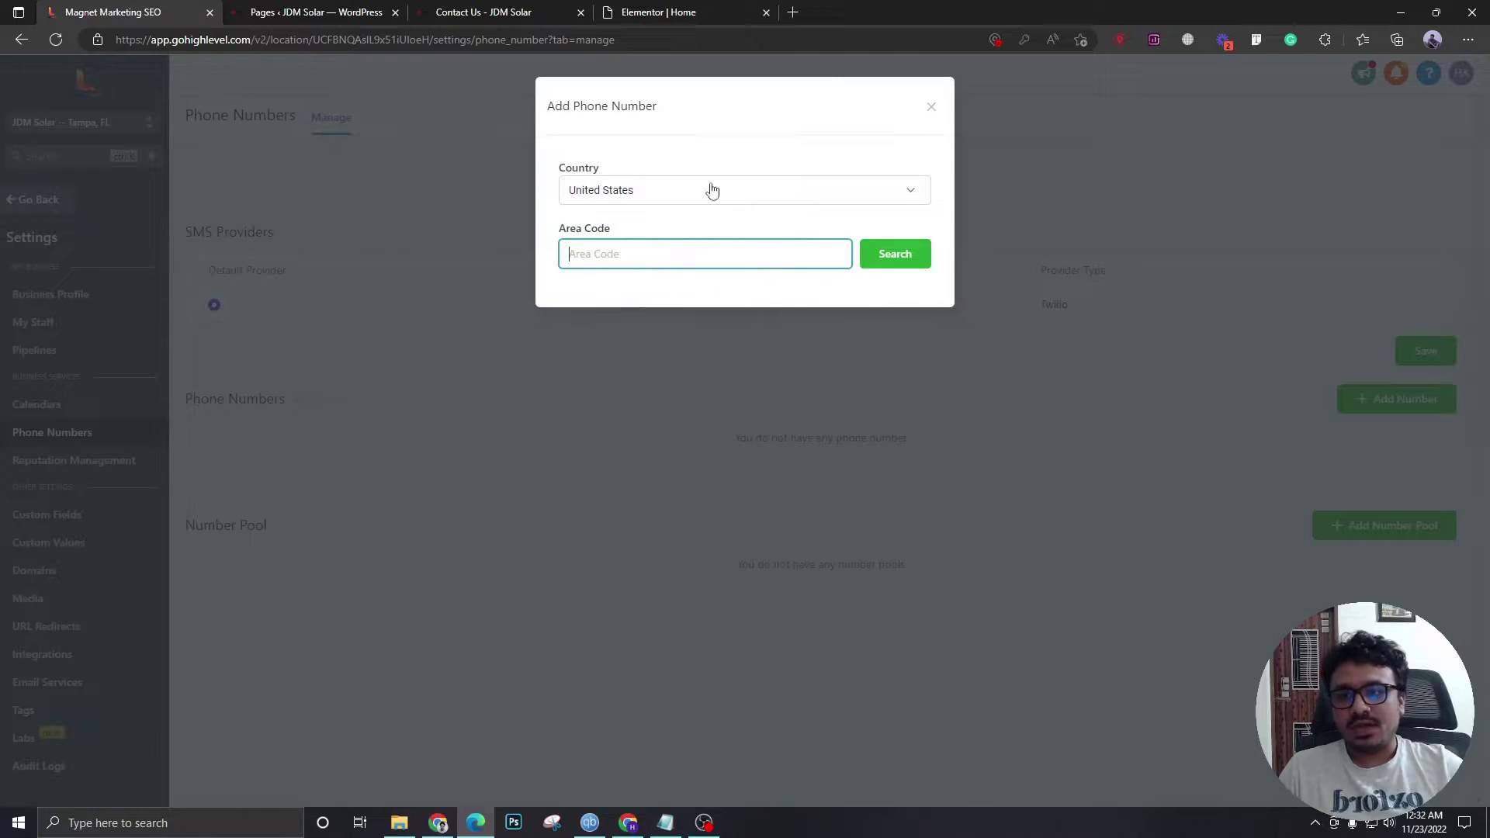
- Search Google for 'tampa florida phone code' and copy the 813 area code
click(792, 12)
text(tampa)
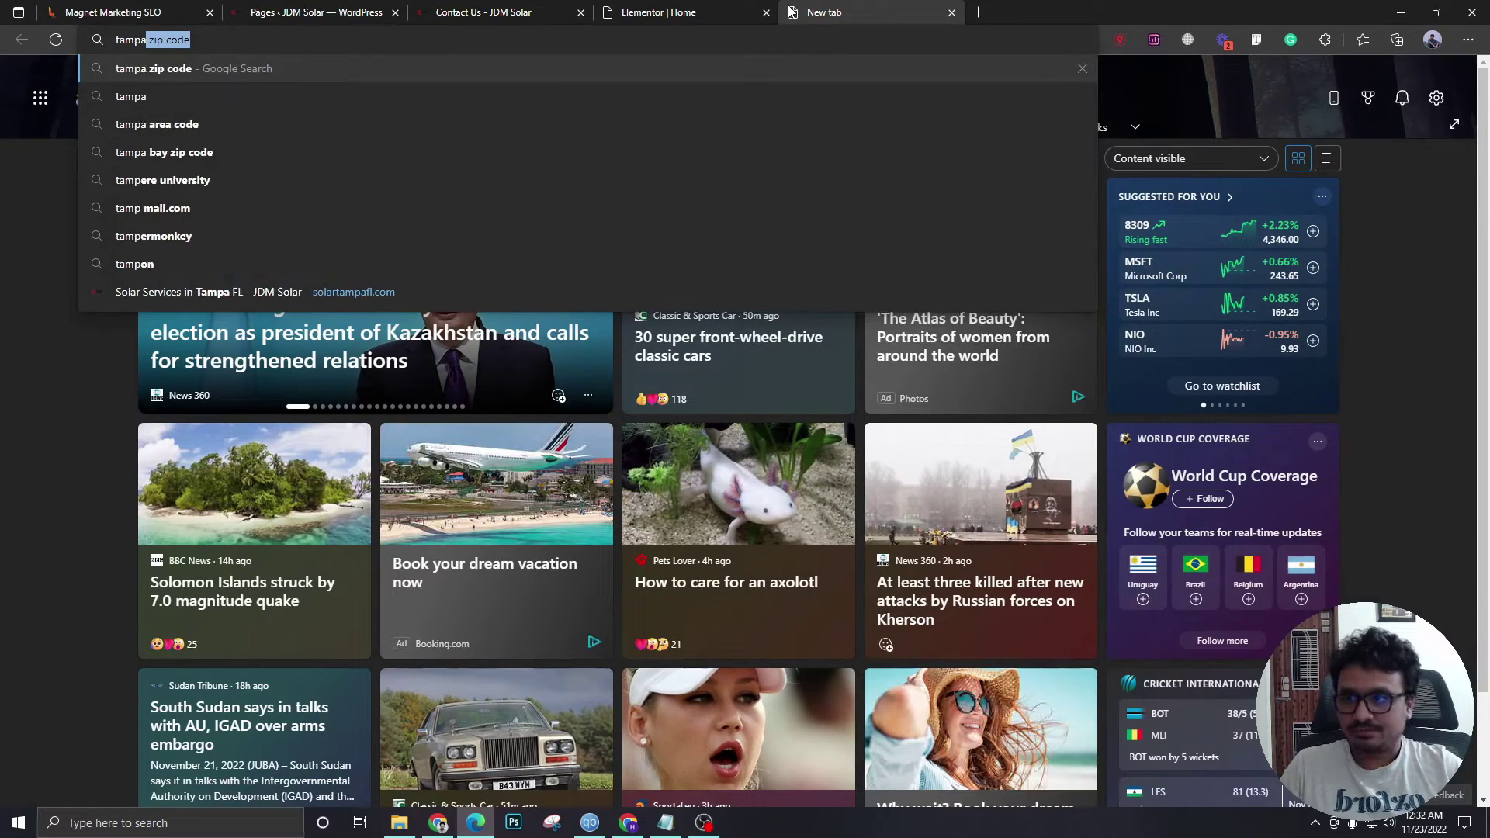
text( florida)
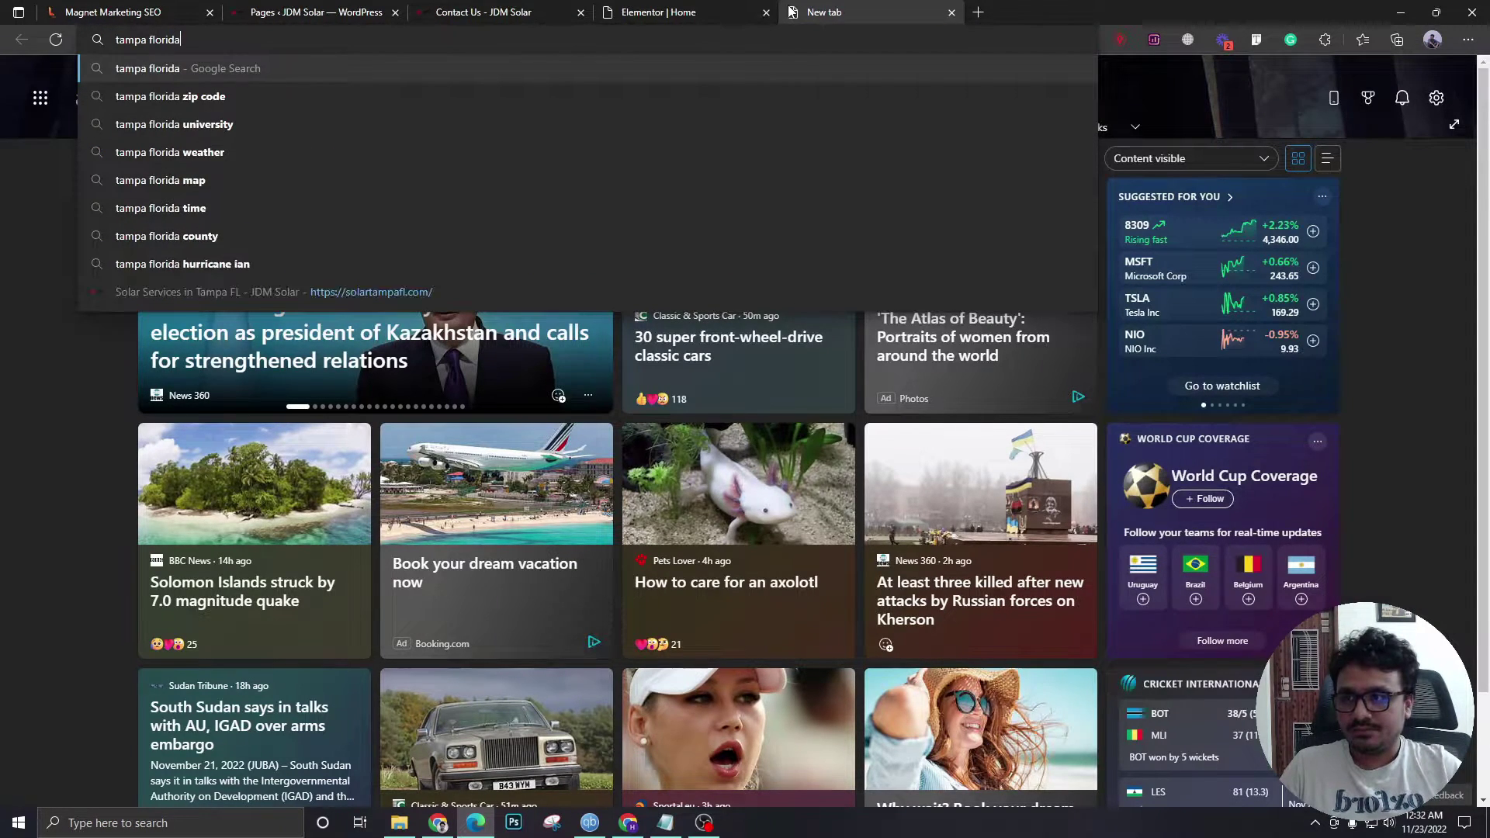
text( phone code)
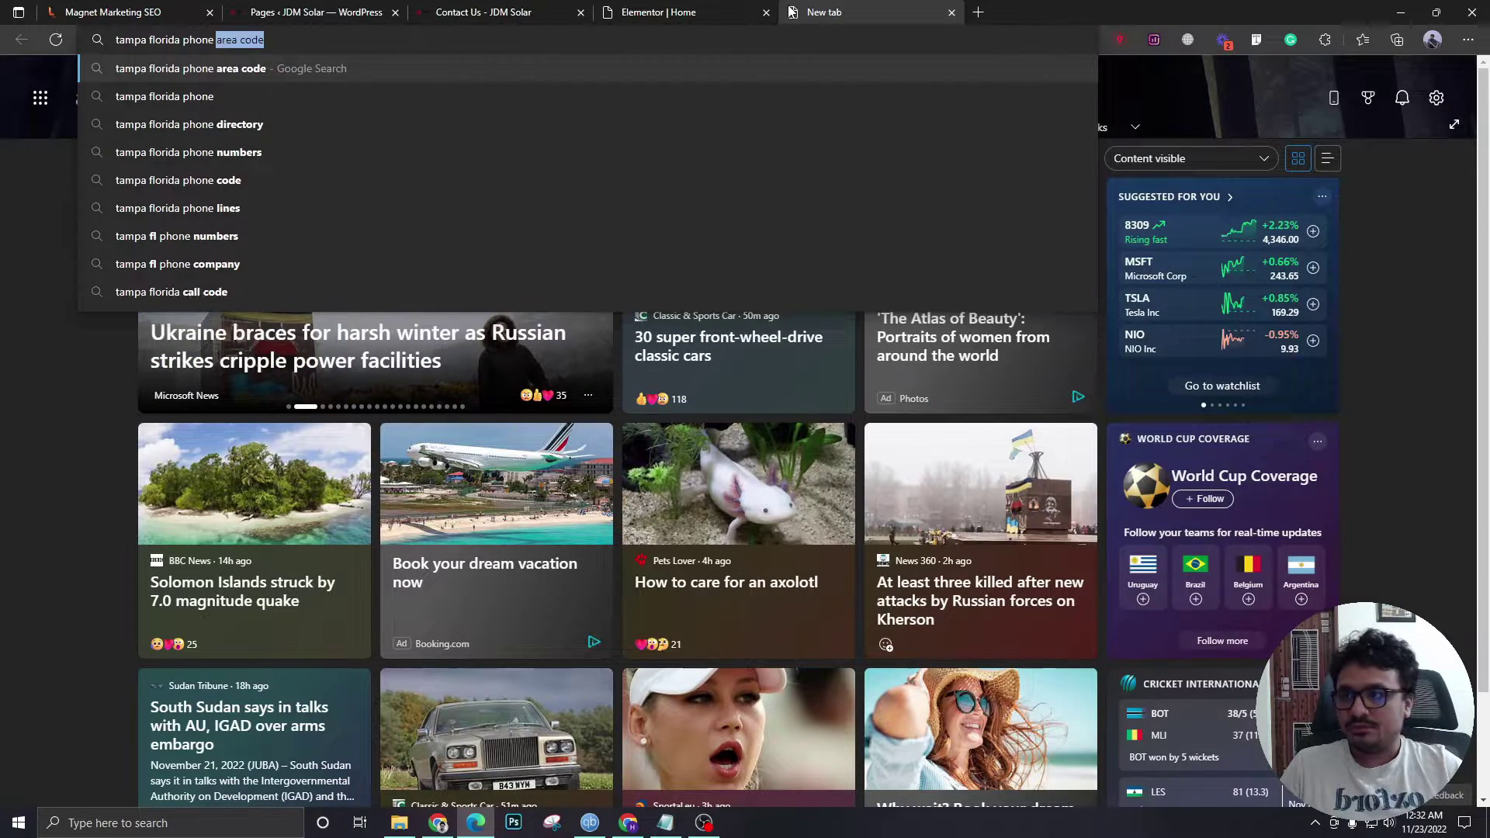
key(Return)
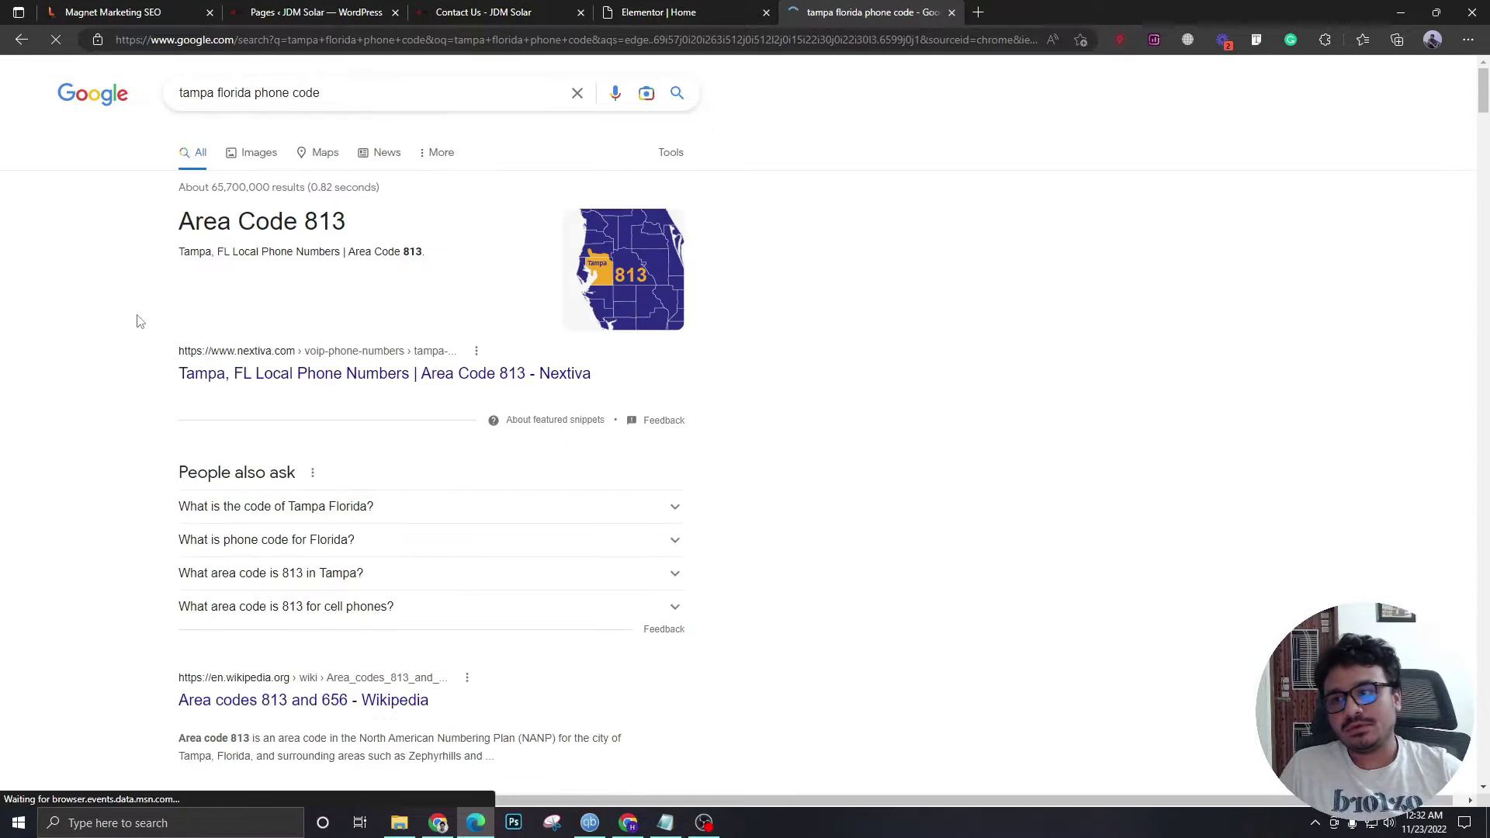
drag(300, 224, 347, 234)
key(ctrl+c)
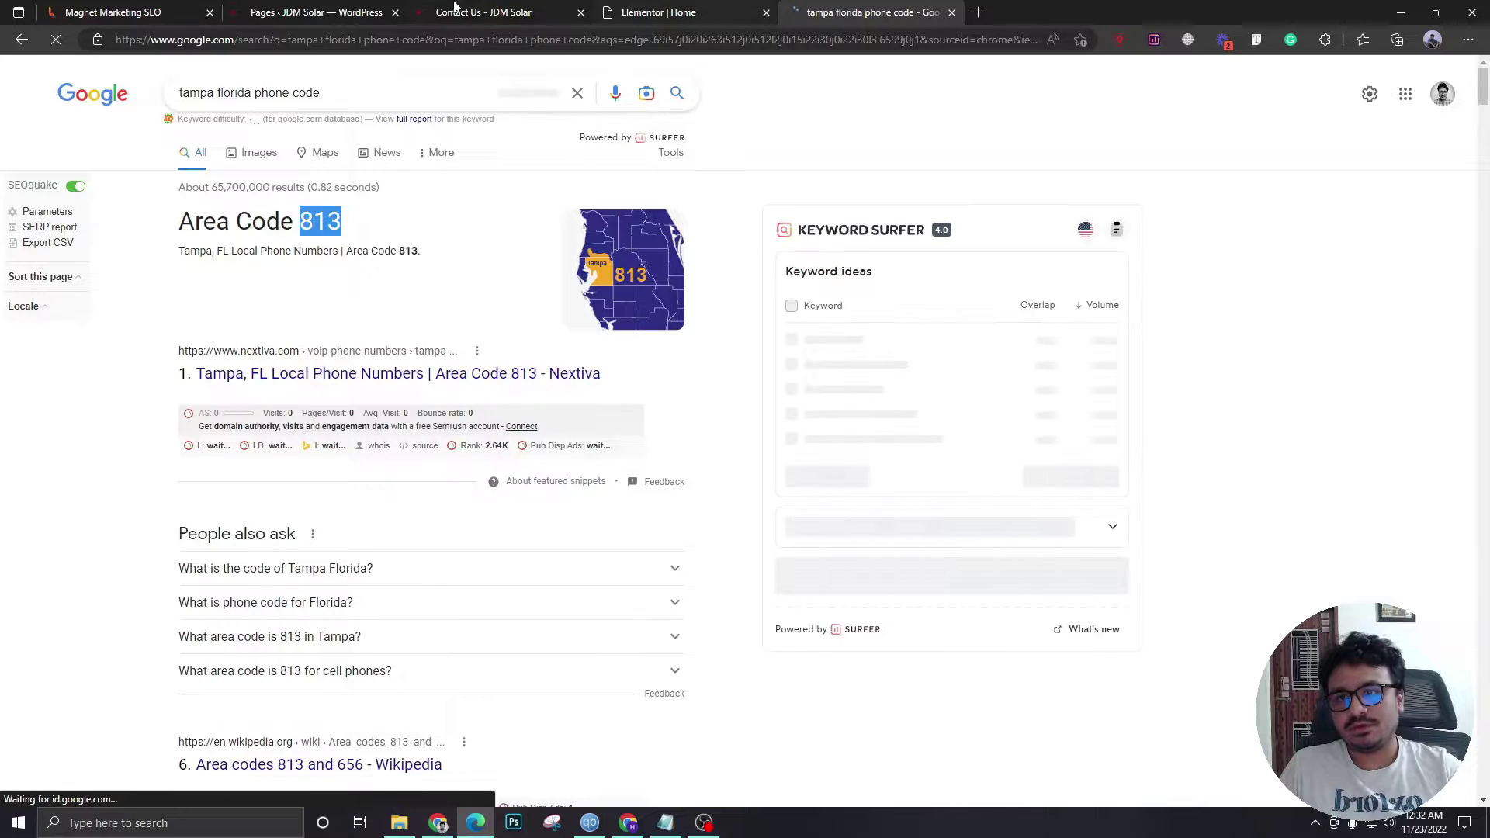
- Paste 813 as the area code in the add-number dialog and search for available numbers
click(319, 11)
click(187, 8)
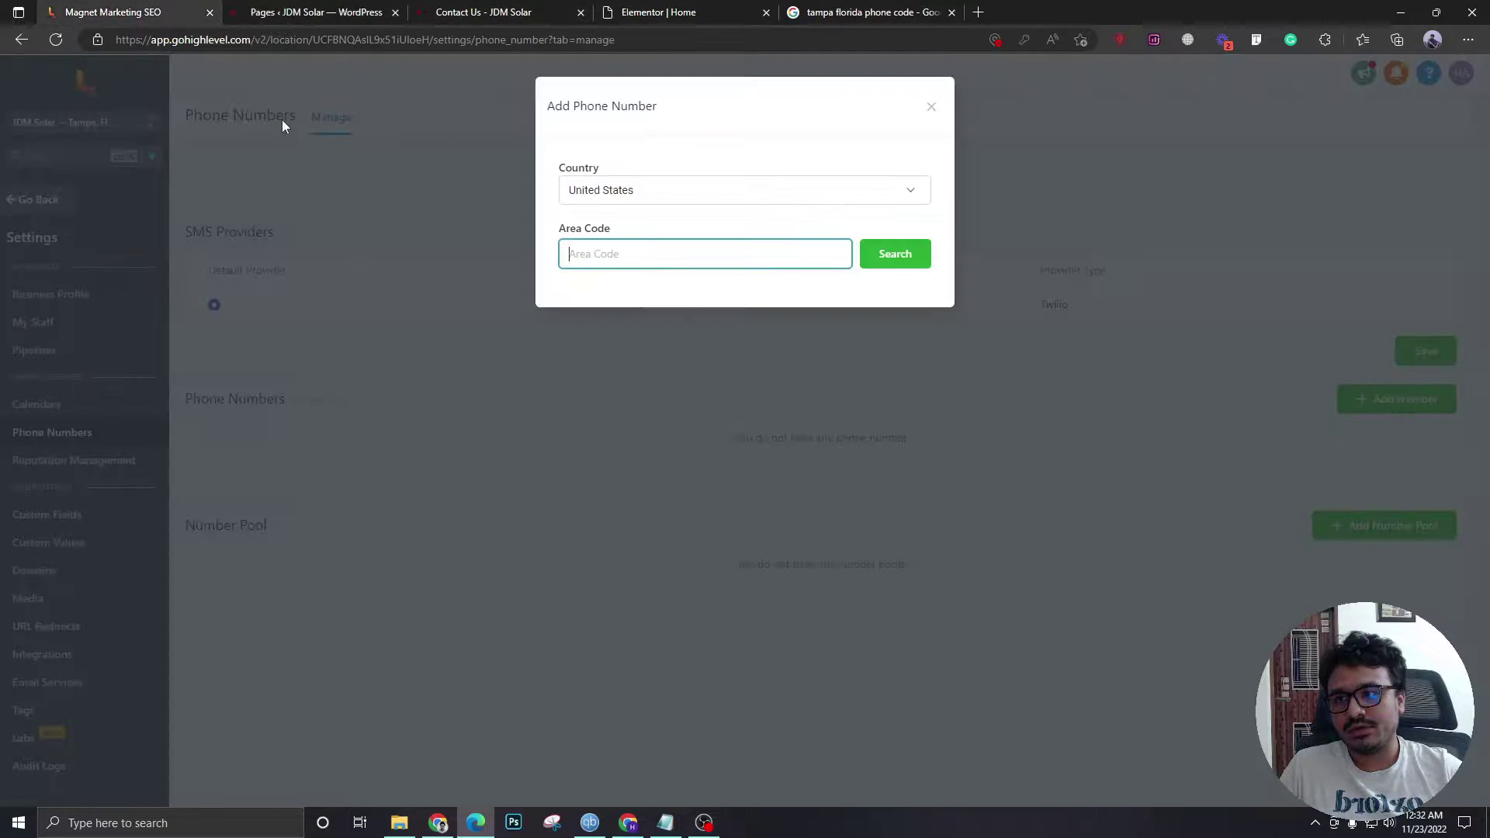
key(ctrl+v)
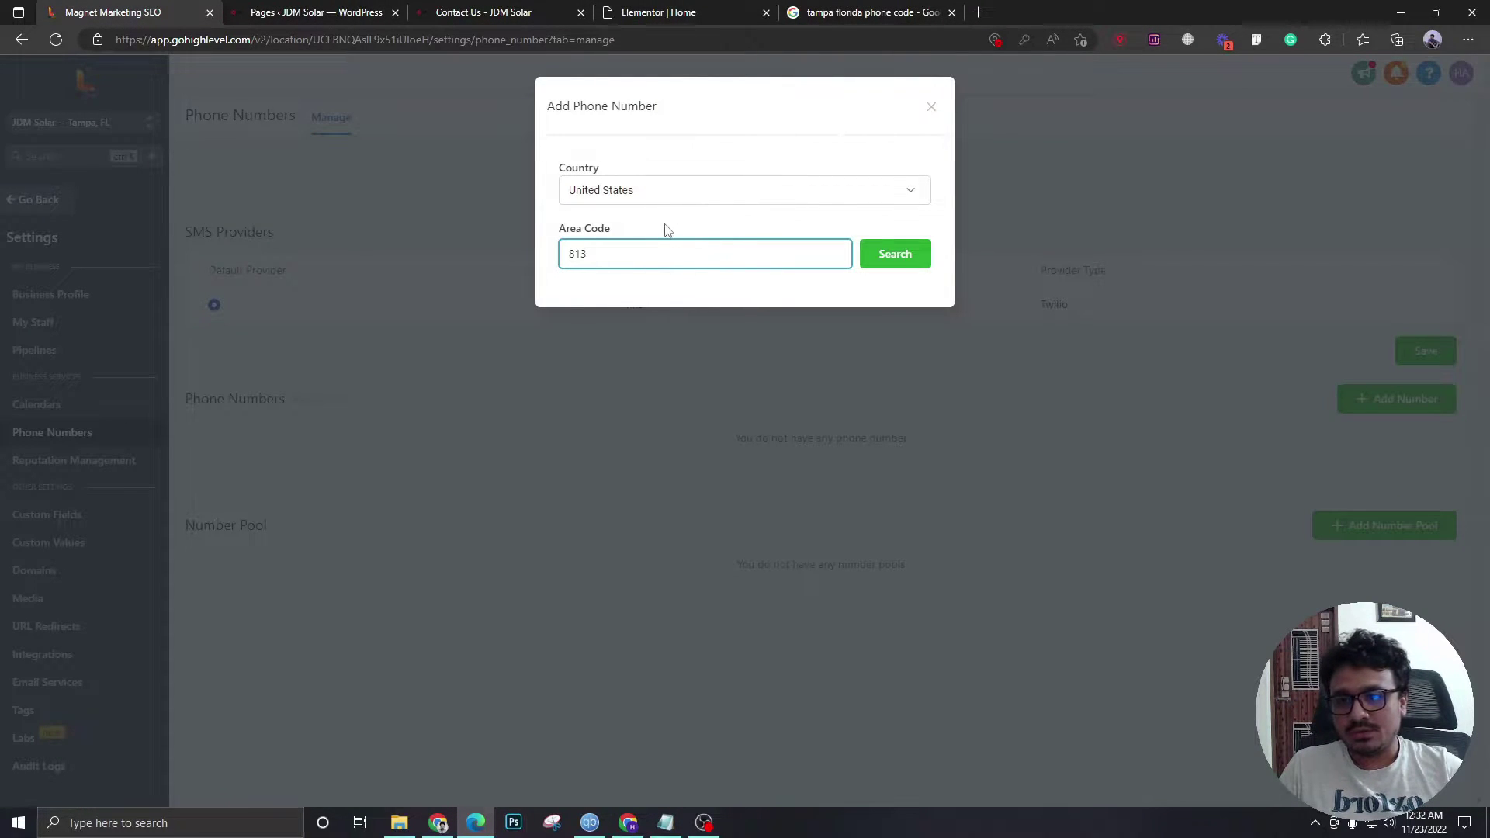
click(865, 264)
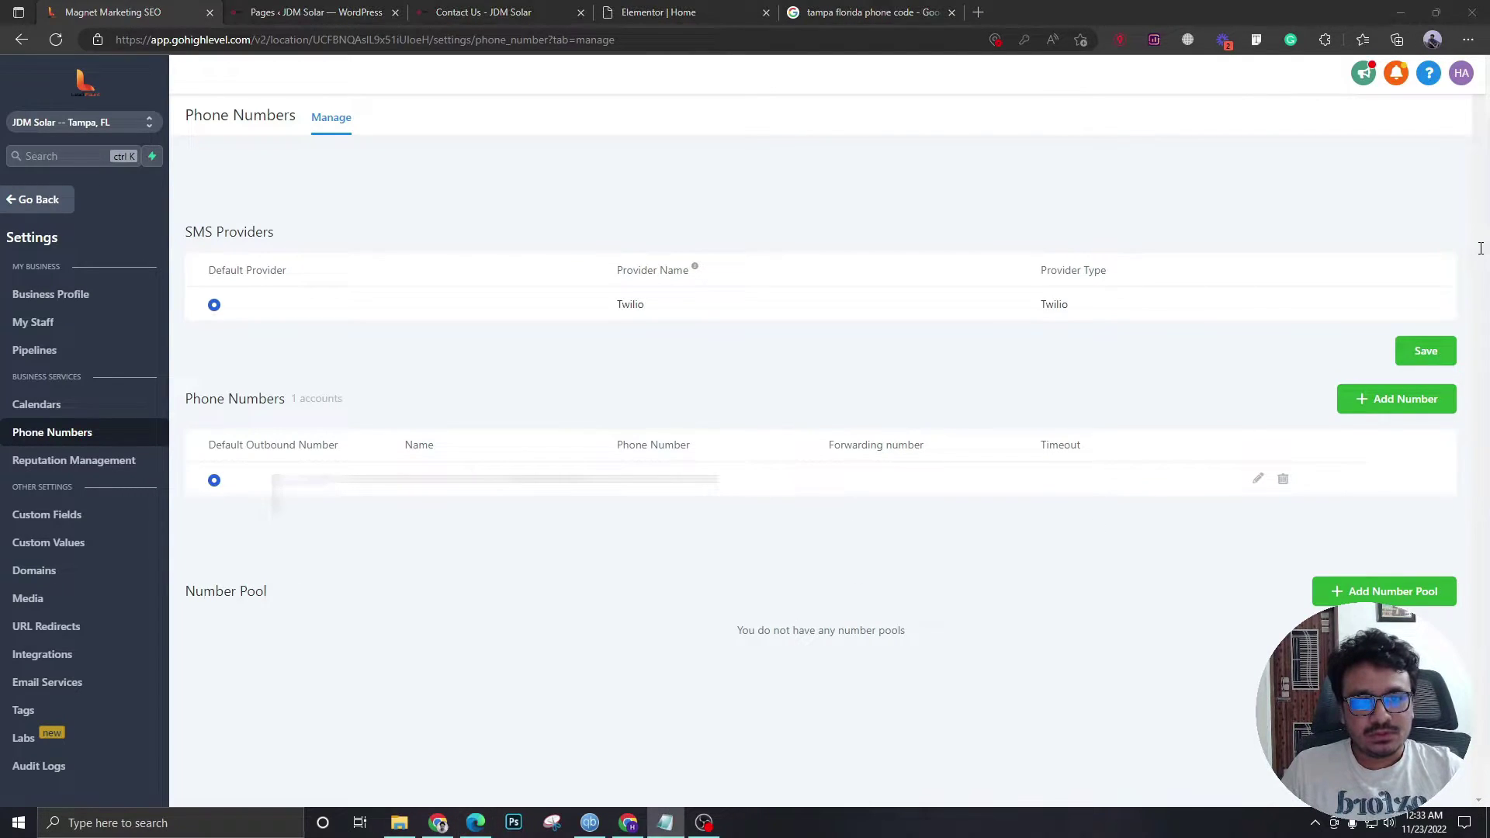
- Set the new number to forward calls to the business phone and turn off call connect
click(1258, 480)
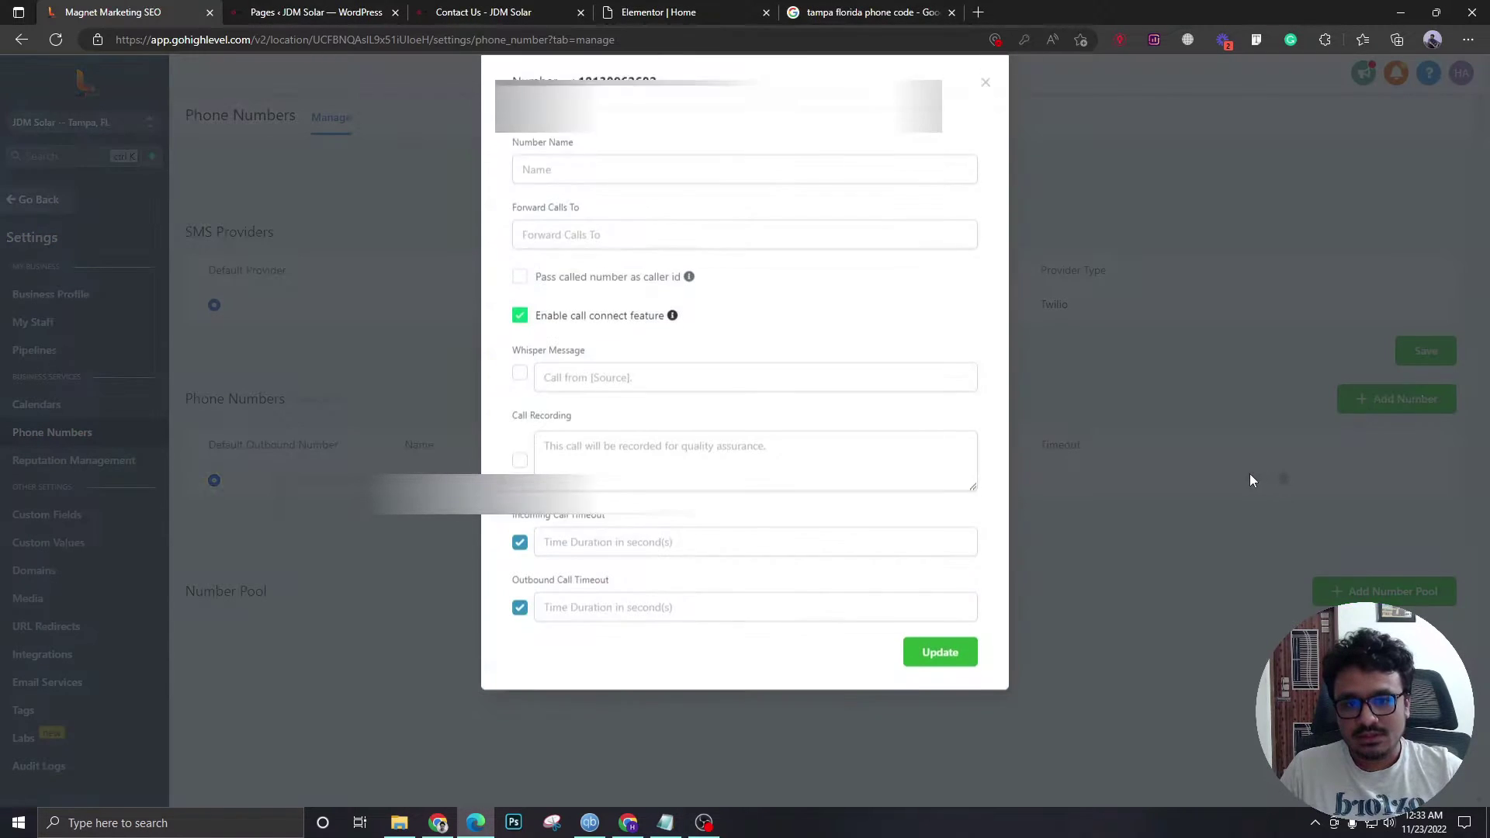
click(602, 263)
click(628, 233)
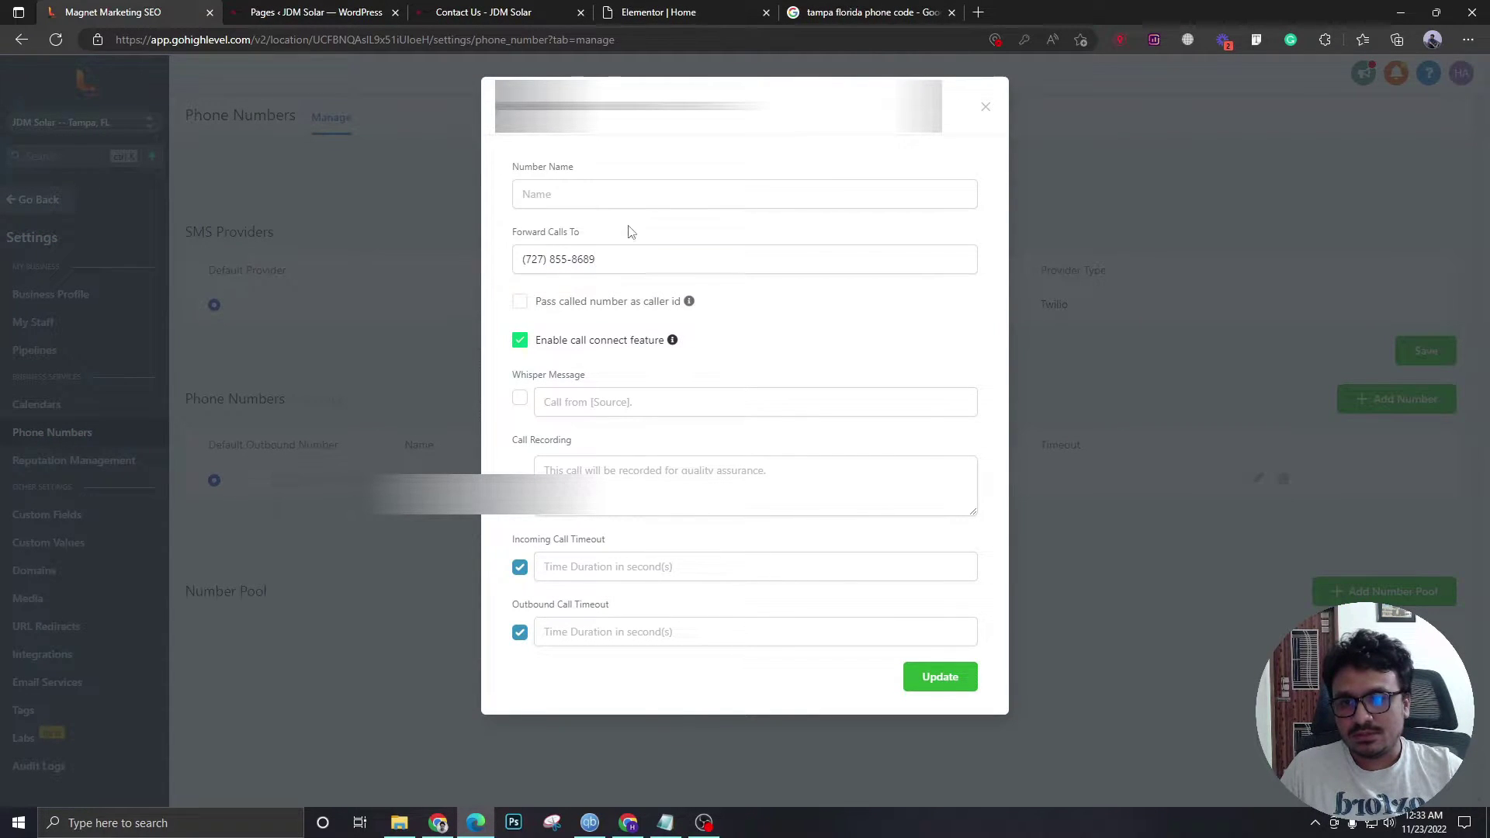
click(519, 340)
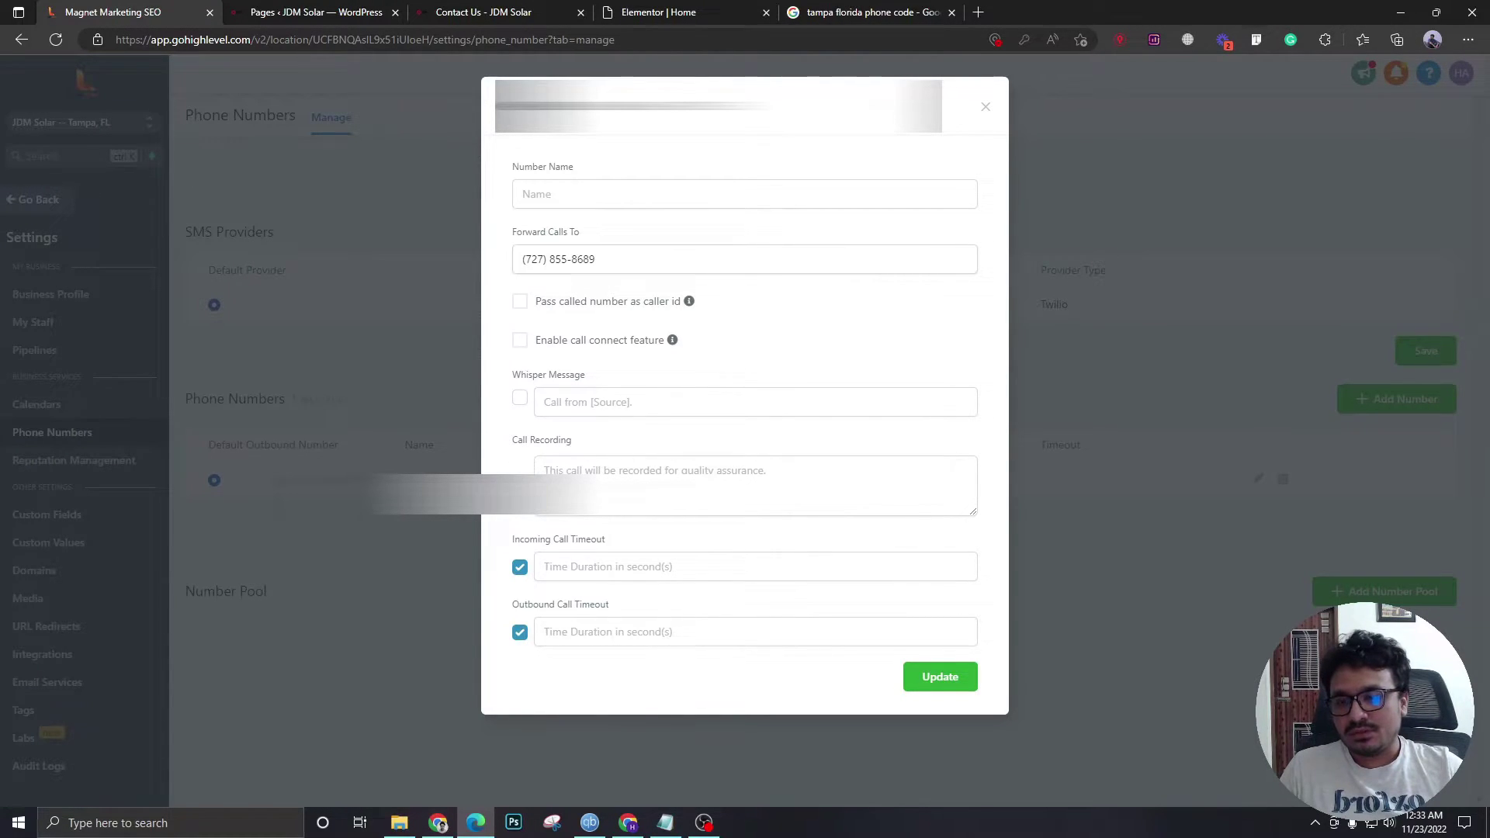
- Add the notice 'This call may be recorded for quality purposes', set both timeouts to 20, and update
click(554, 471)
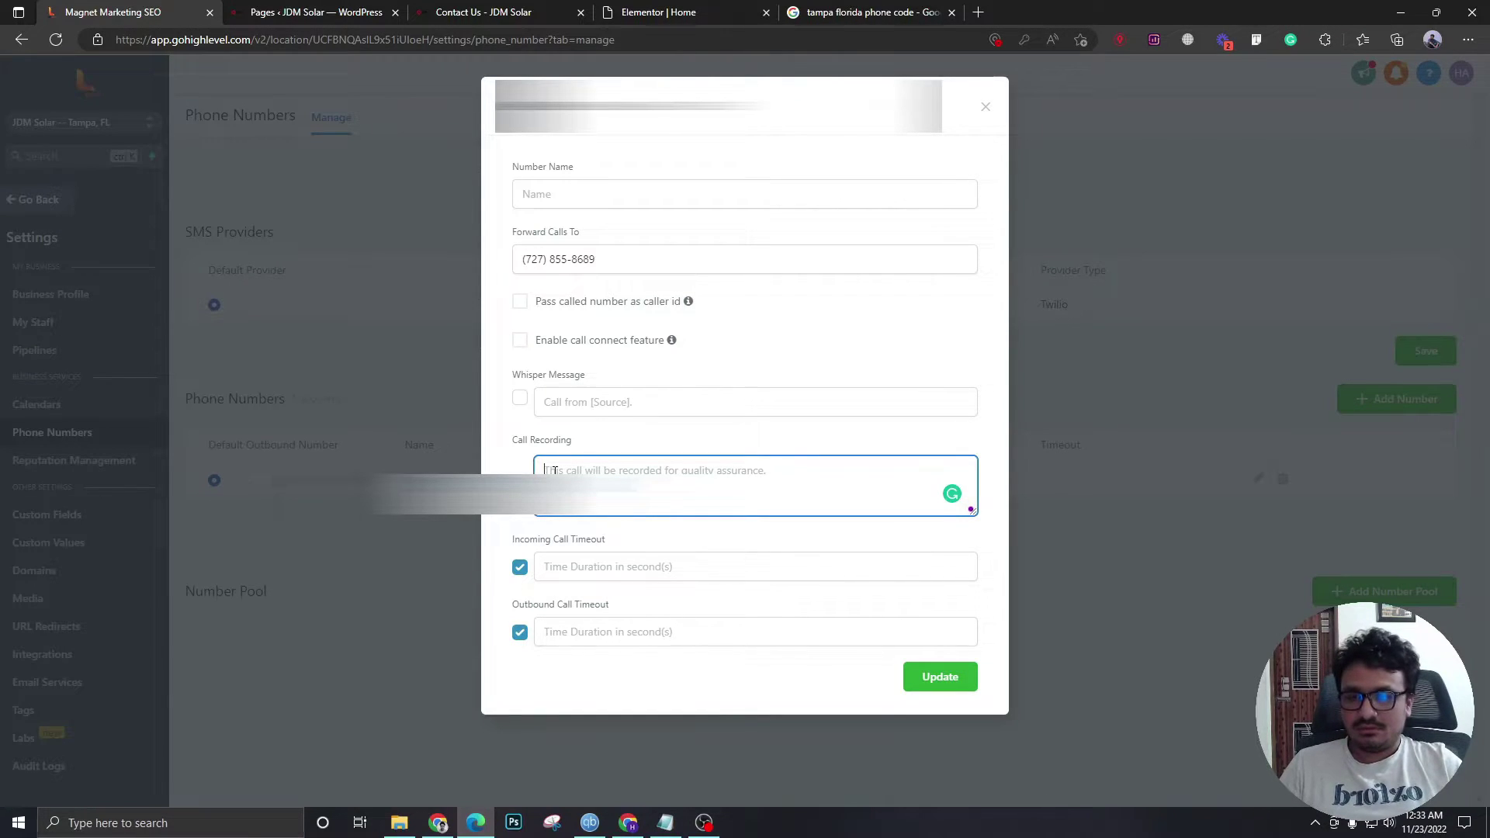
text(This call may be recorded for quality)
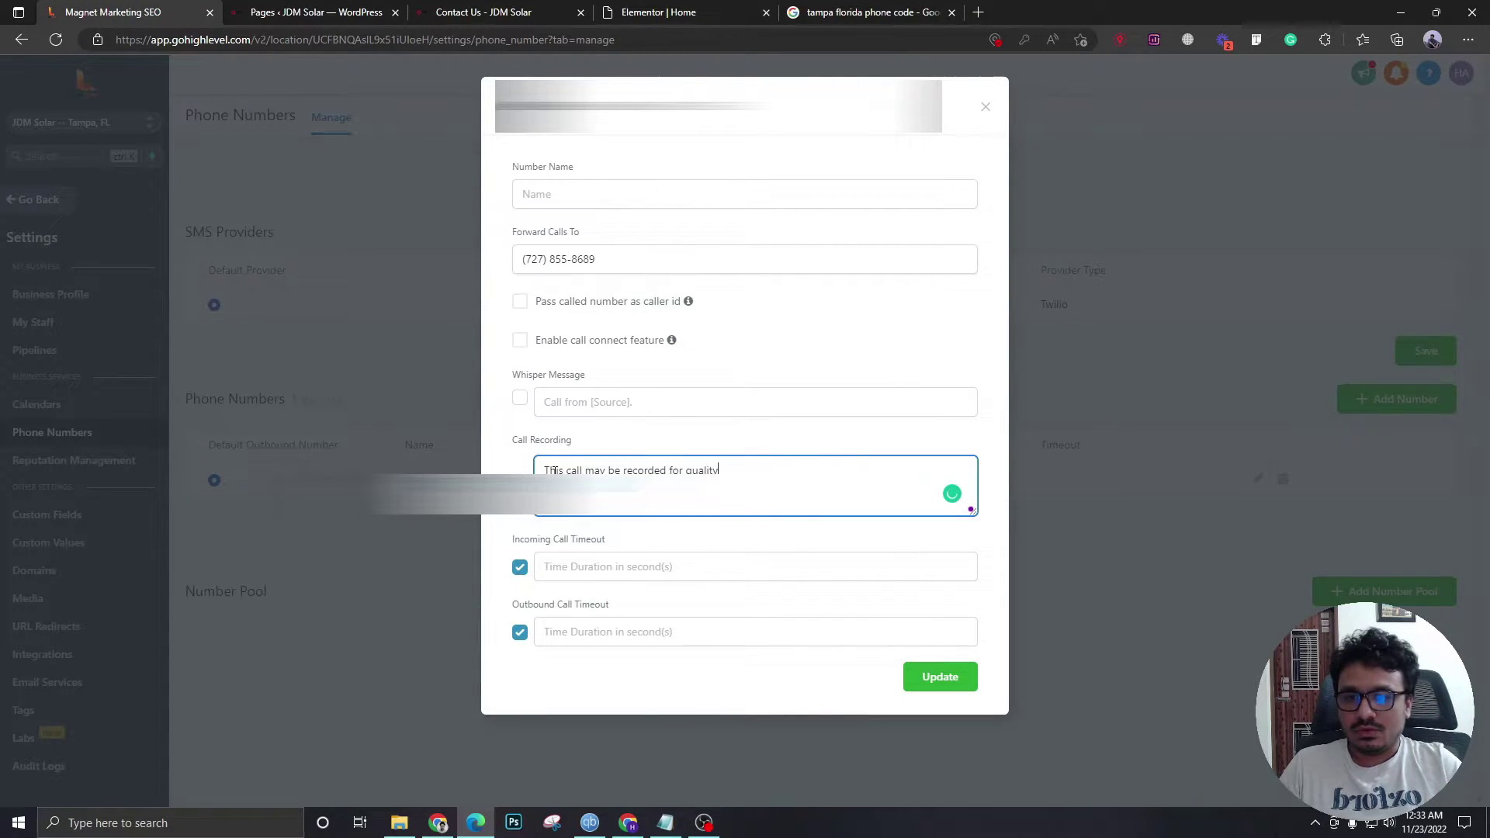
text( purposes)
click(592, 566)
text(20)
click(604, 624)
text(20)
click(620, 612)
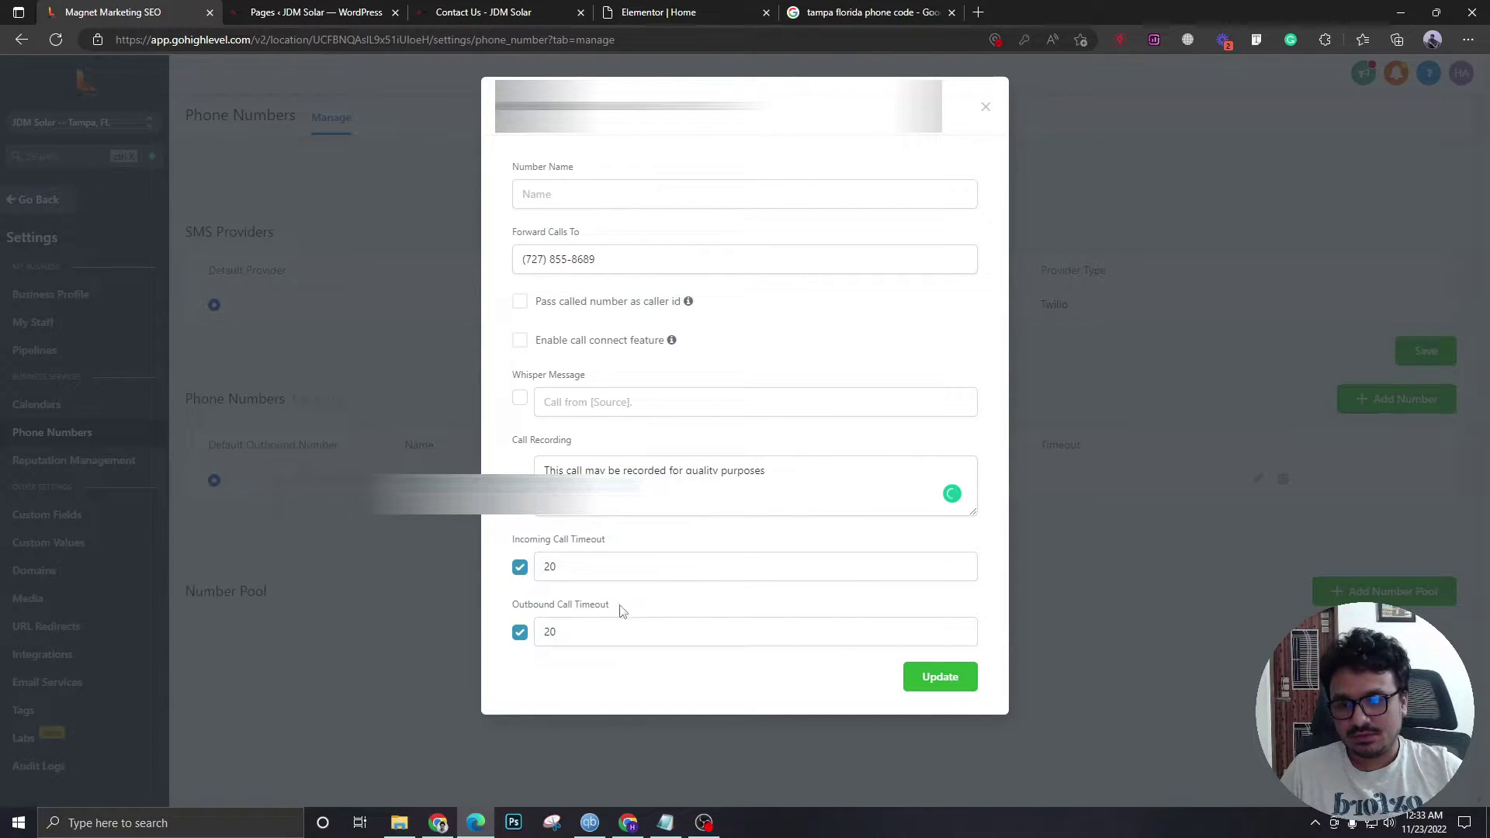
click(939, 687)
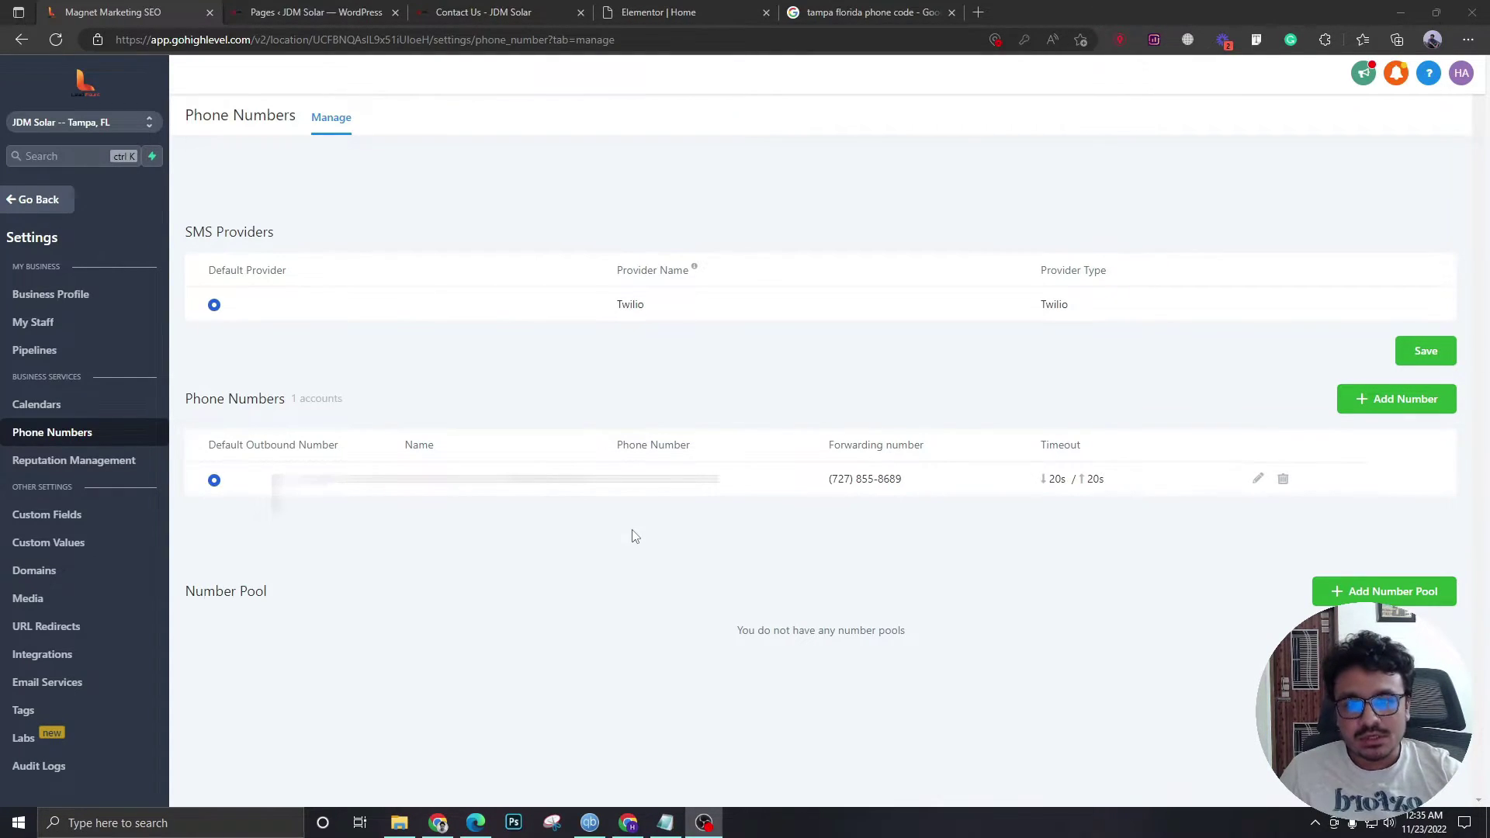
click(977, 13)
text(leadconne)
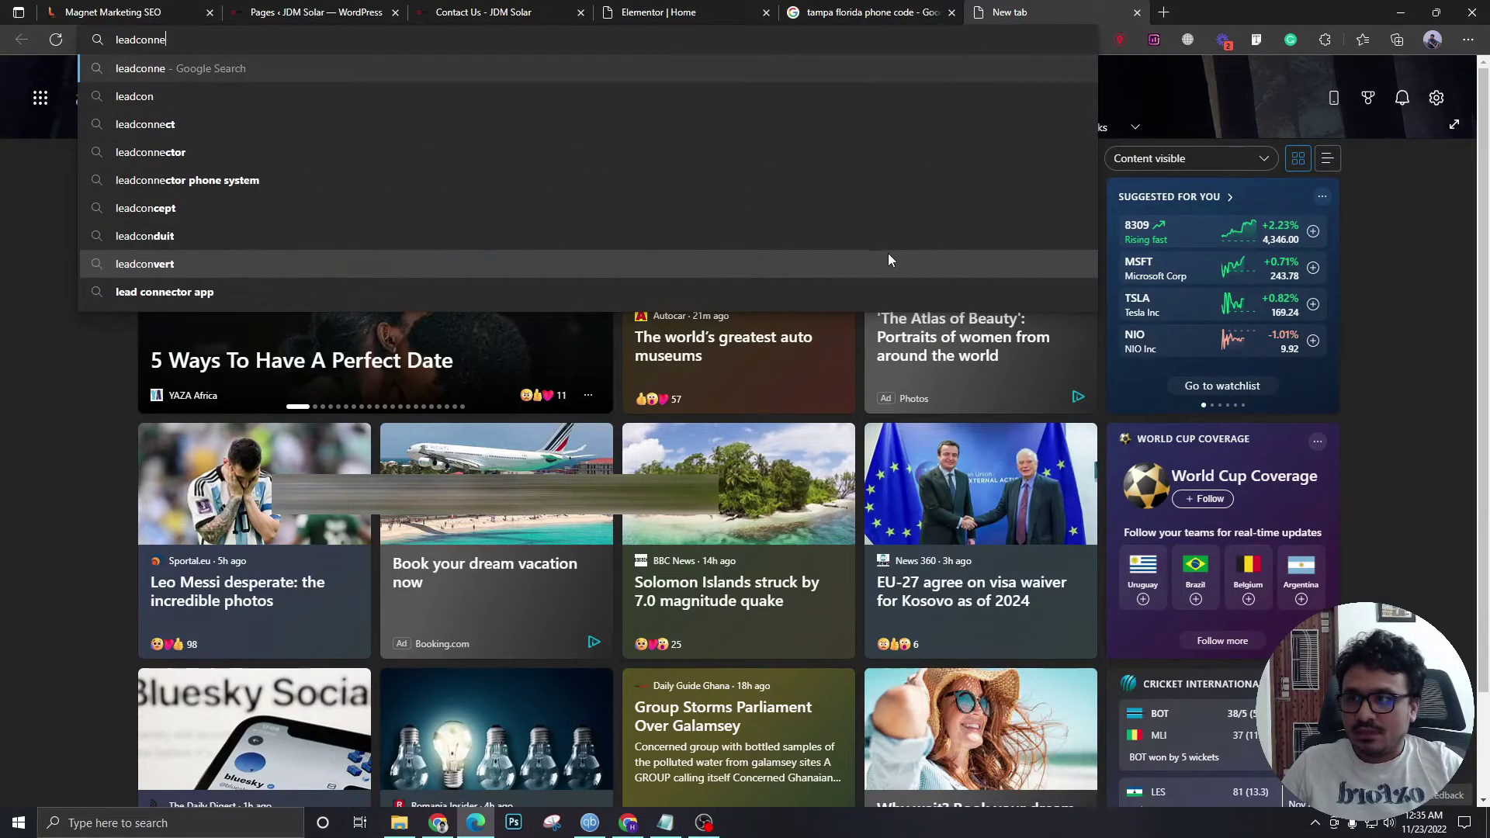
text(ctor app)
key(Return)
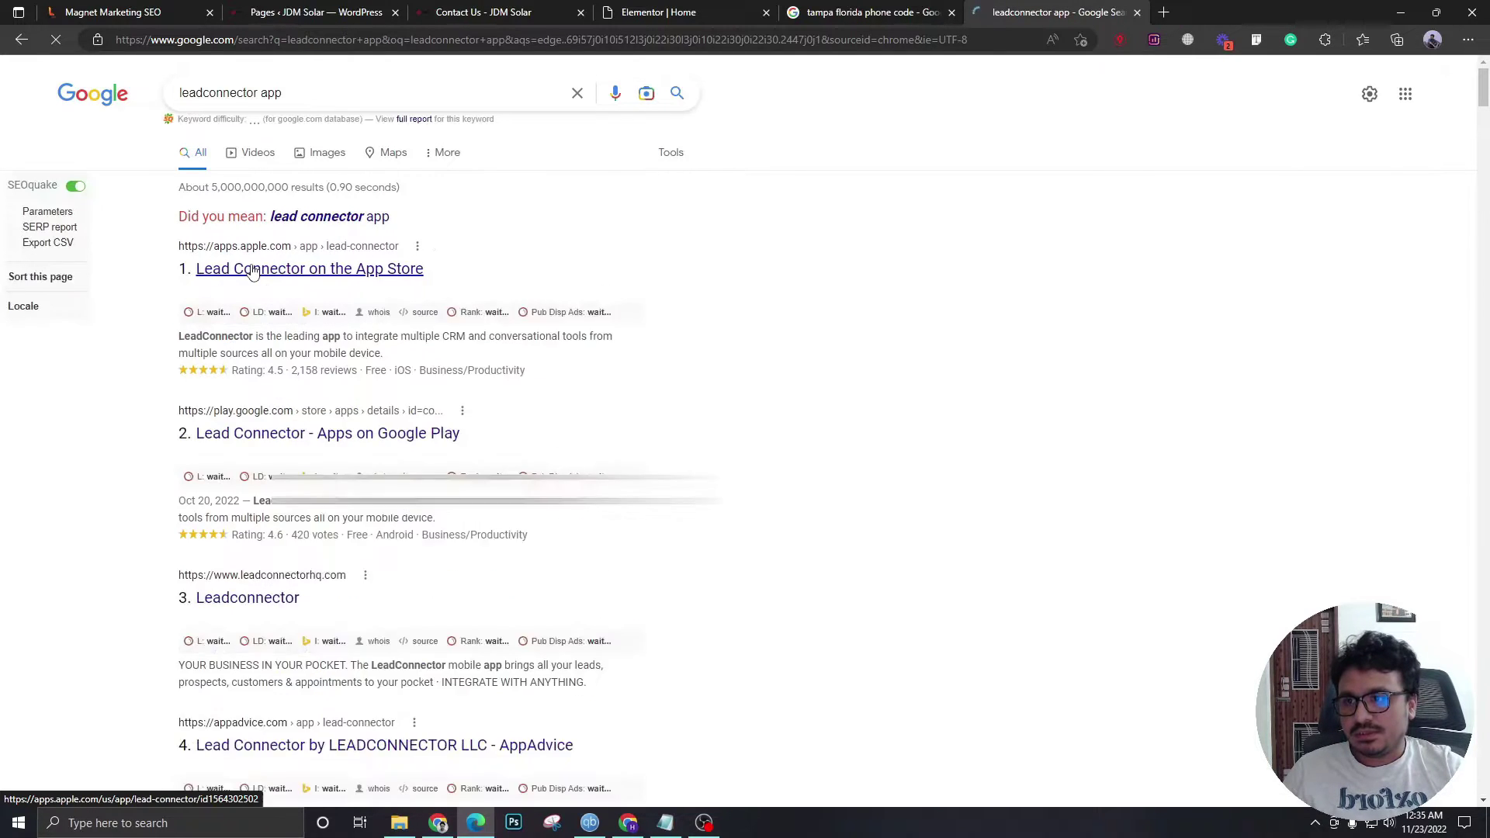
middle_click(253, 269)
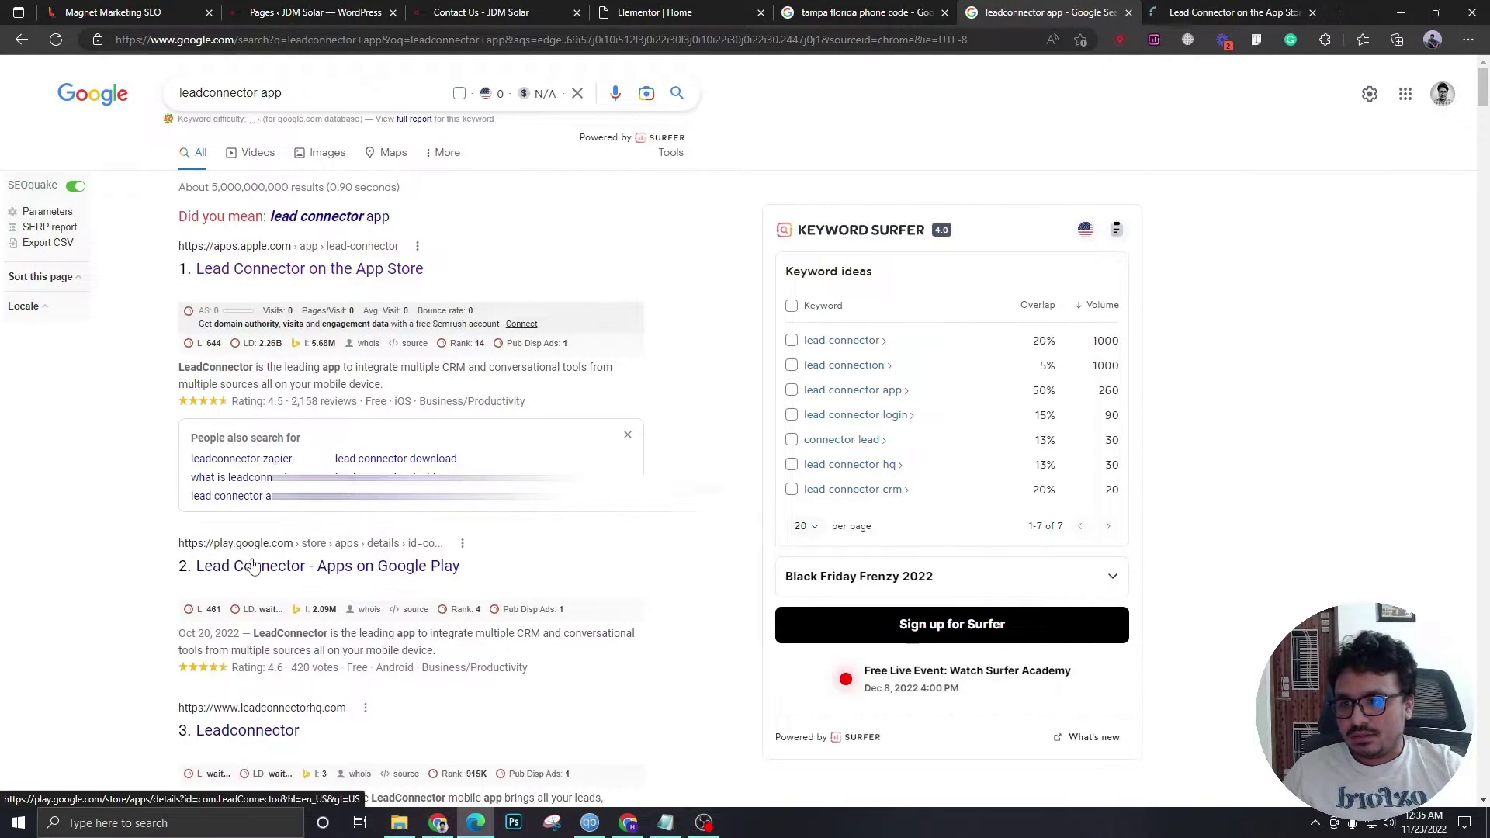
middle_click(253, 567)
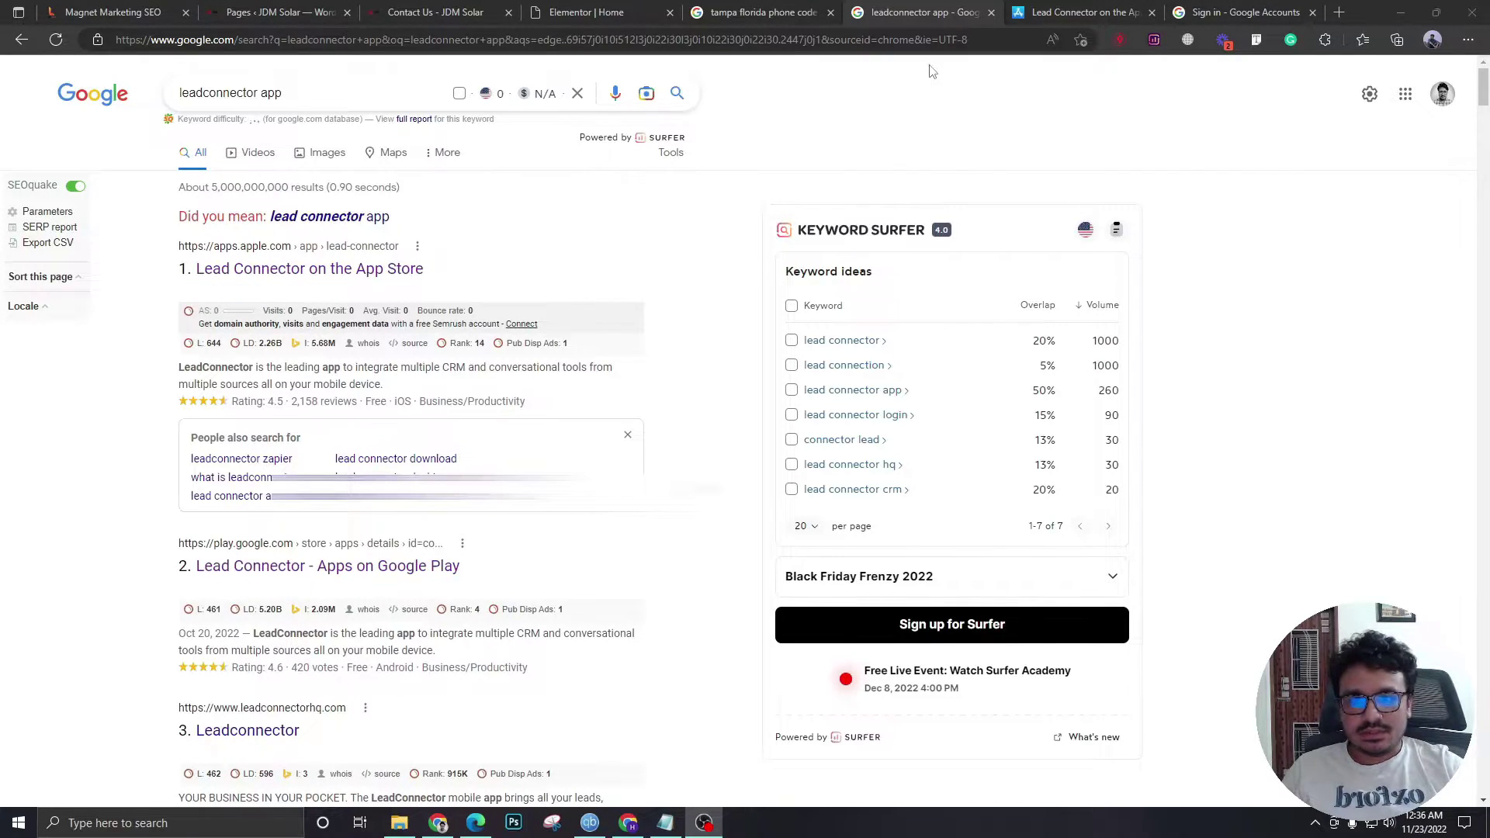
middle_click(1067, 13)
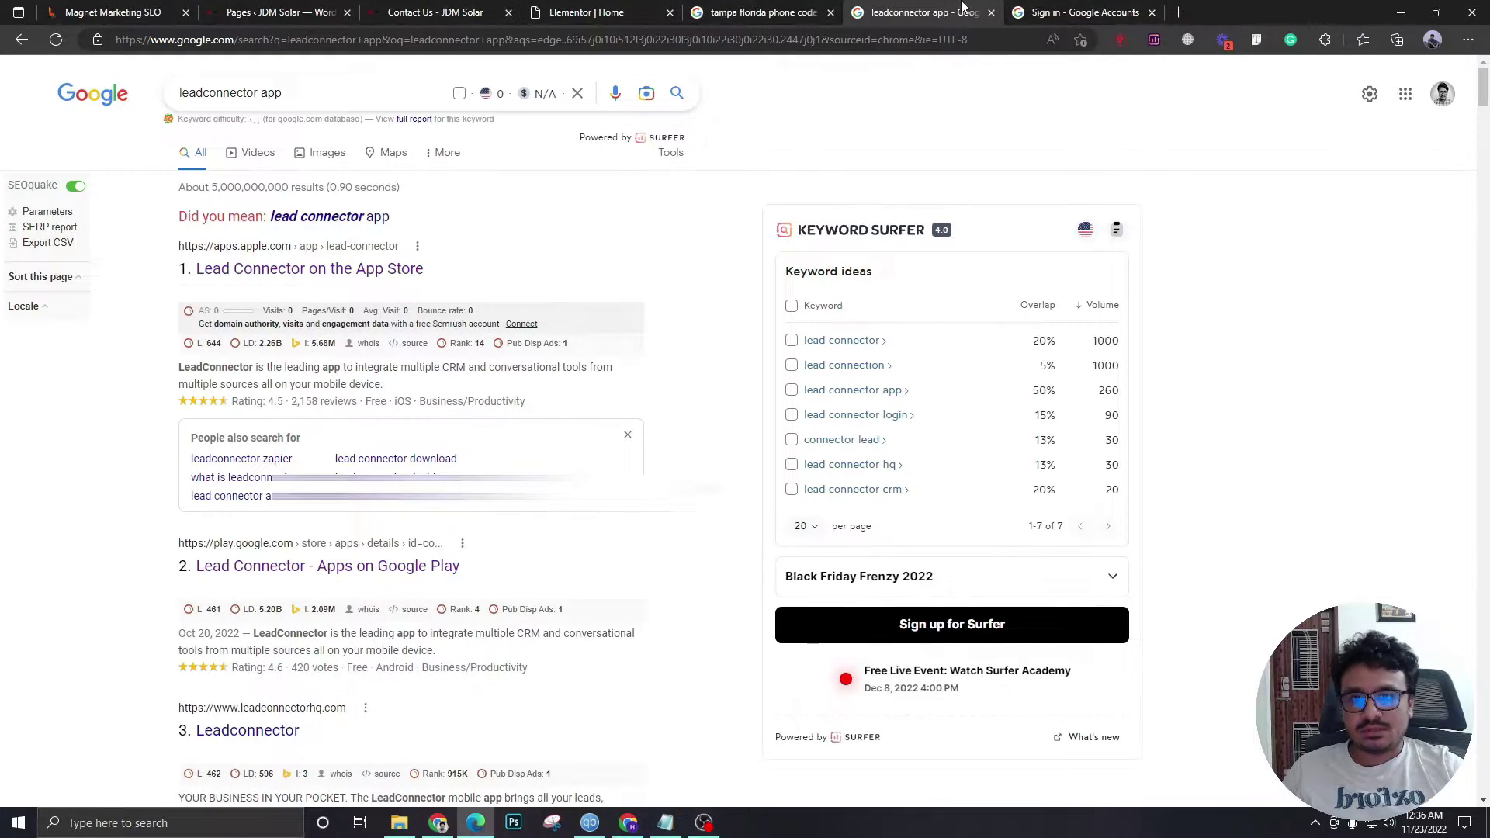
middle_click(962, 11)
middle_click(964, 11)
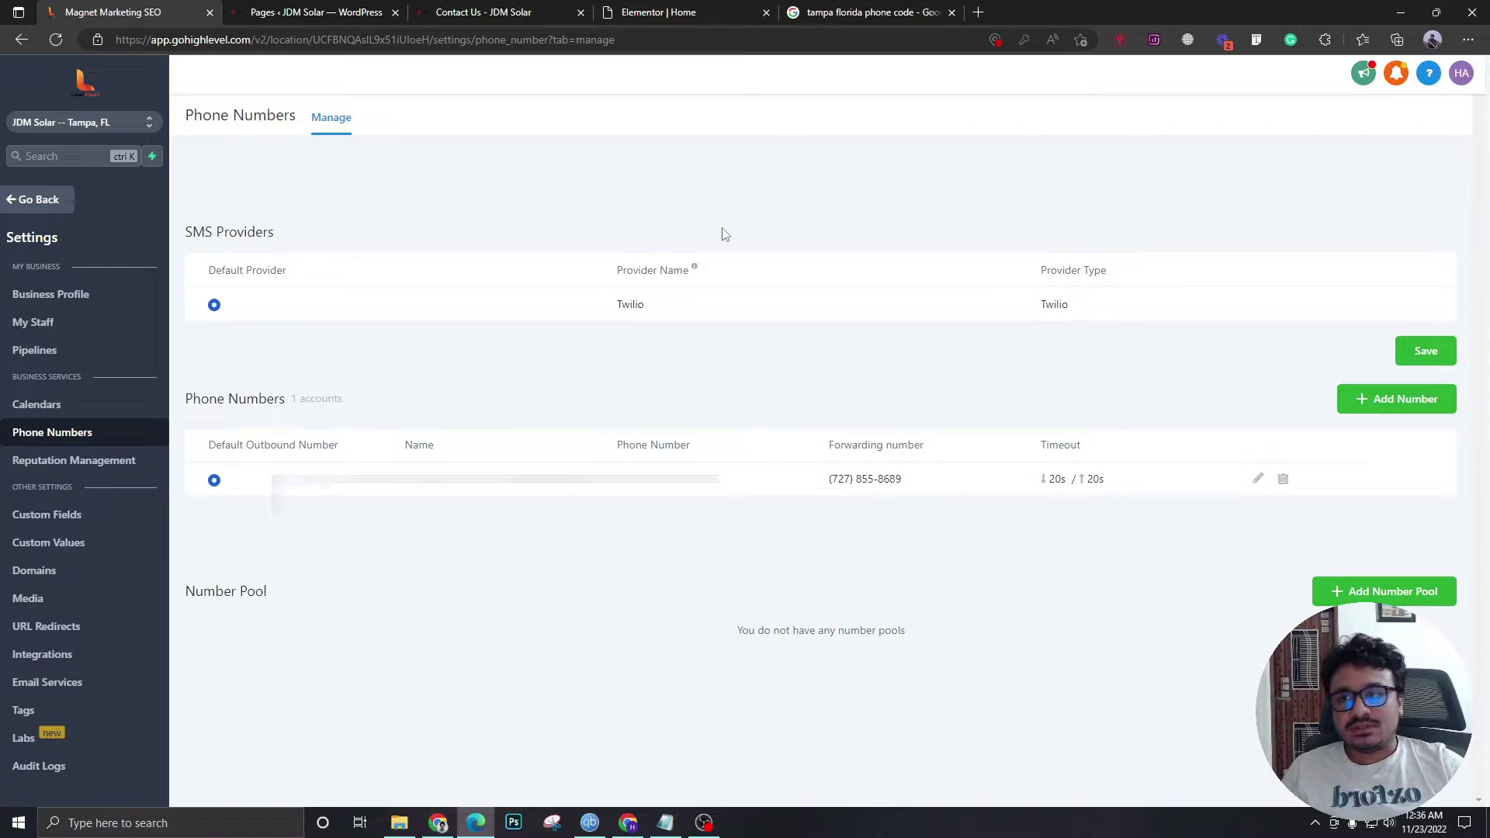
- Return to the dashboard, browse Automation and Sites, then switch to Agency View
click(41, 199)
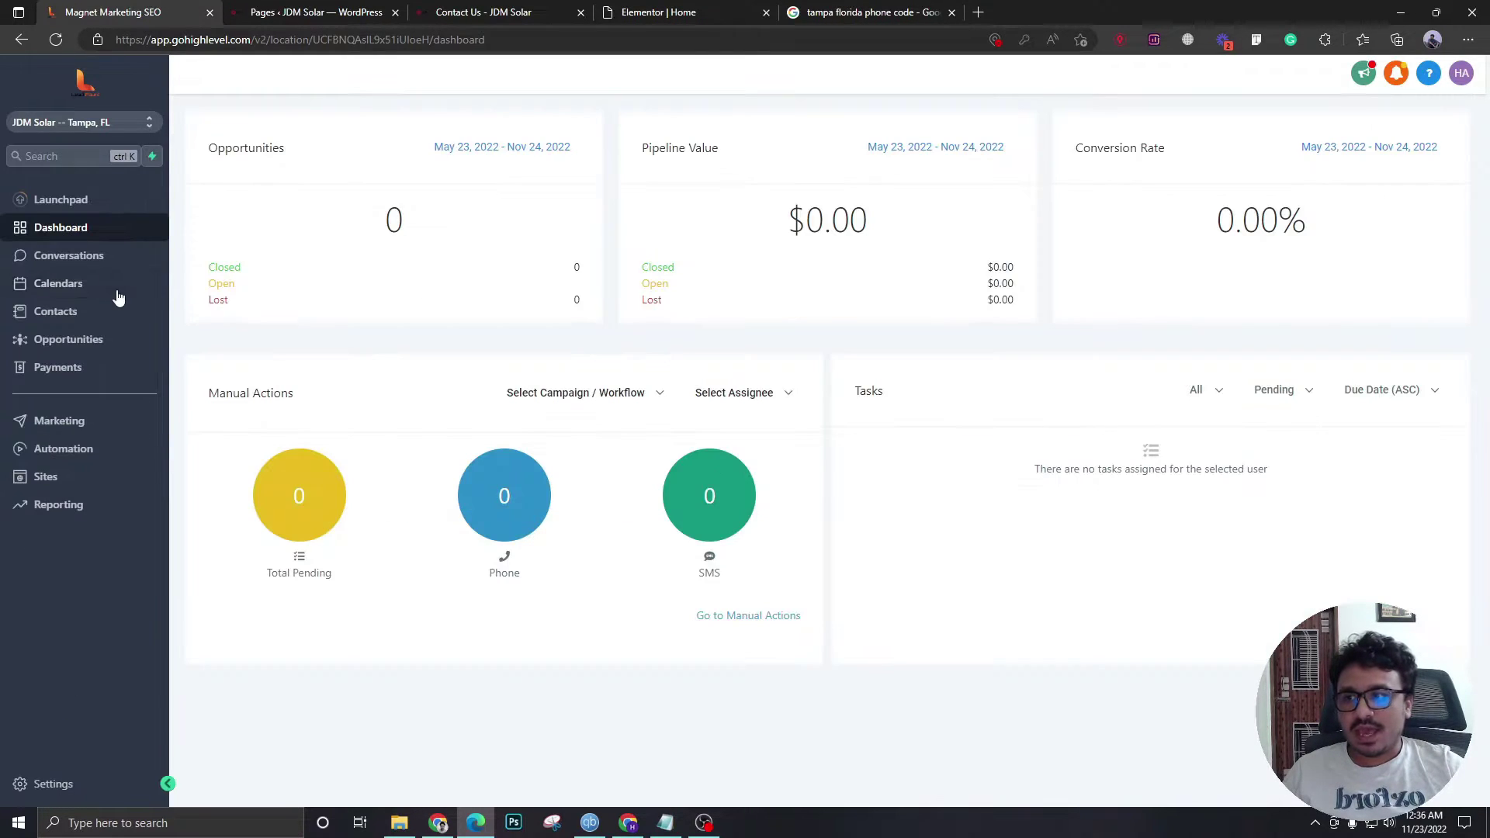
click(39, 458)
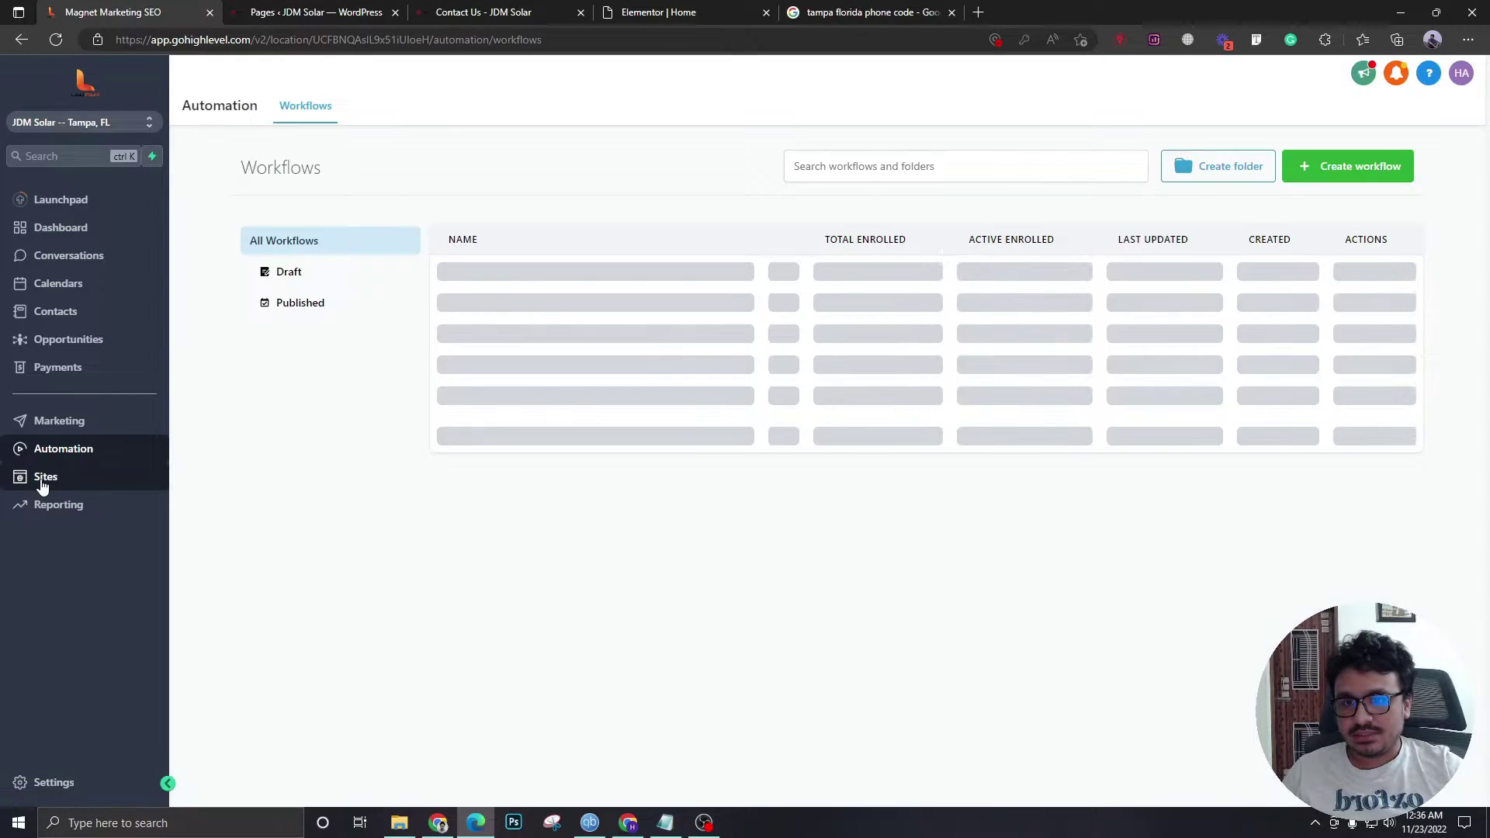
click(43, 482)
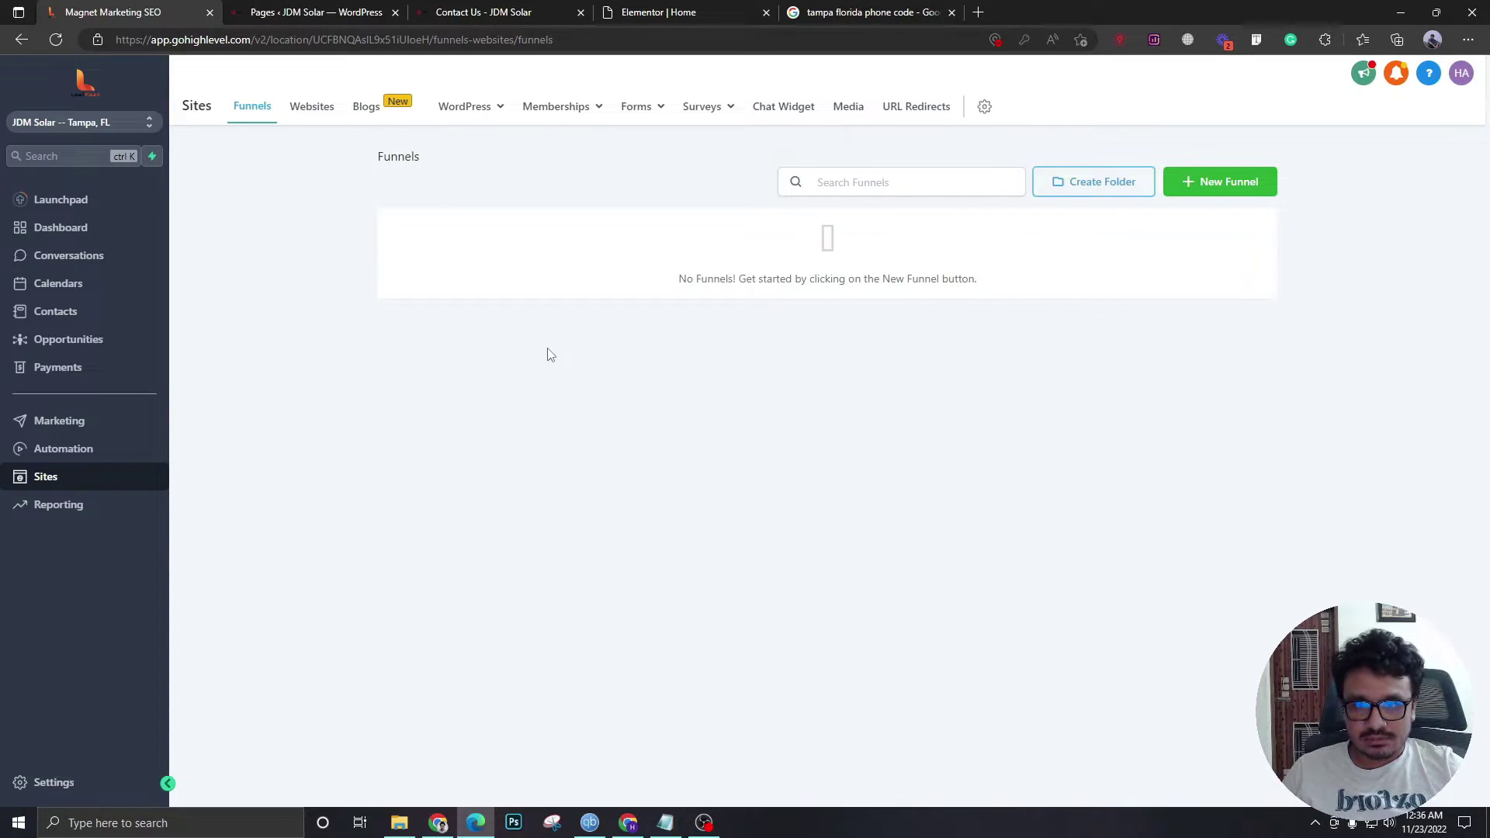
click(93, 126)
click(249, 172)
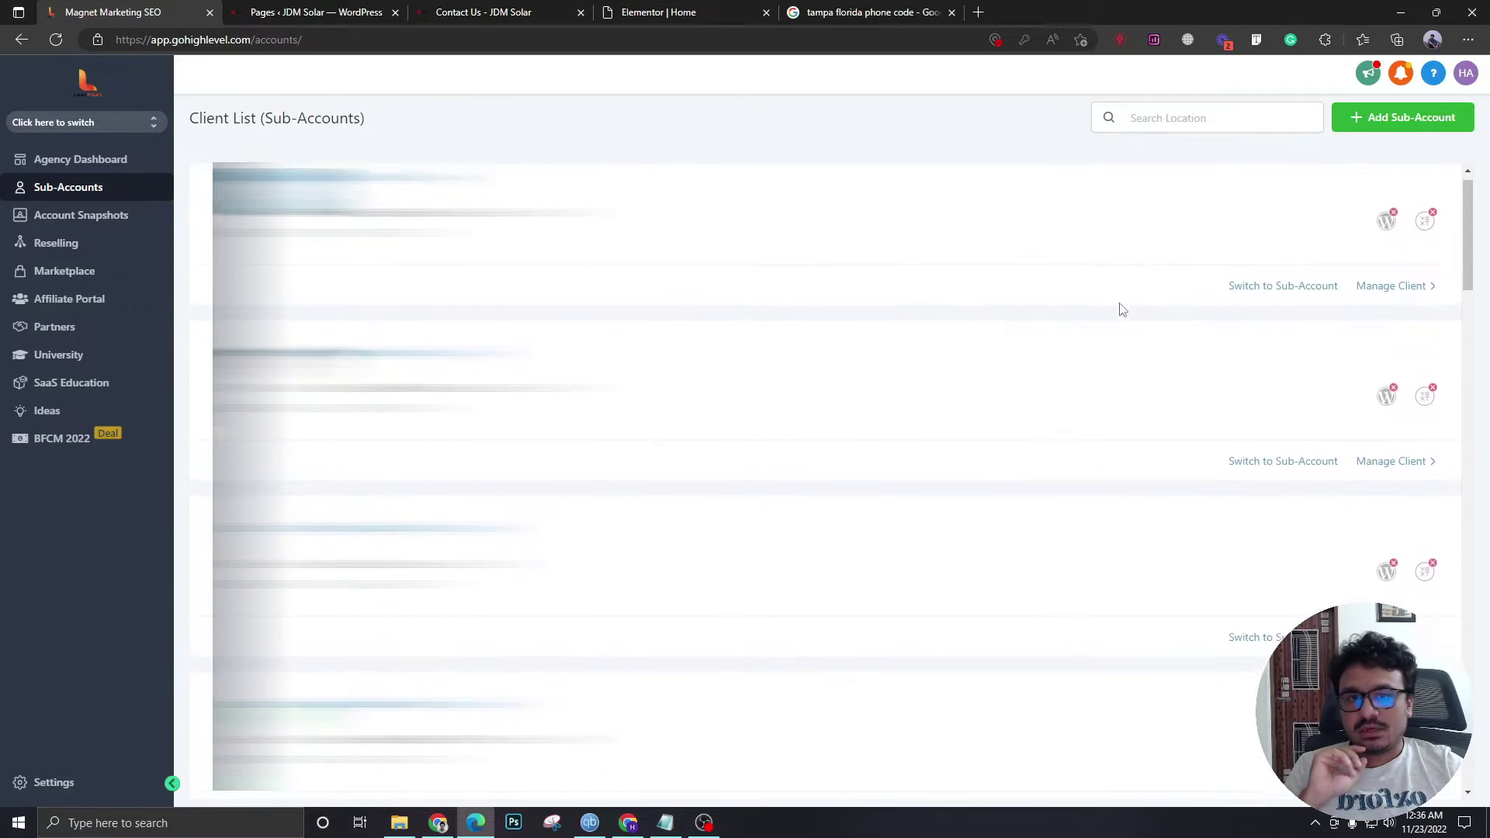
- Search the sub-accounts for 'JD' and open JDM Solar's details
click(1163, 130)
text(JDM)
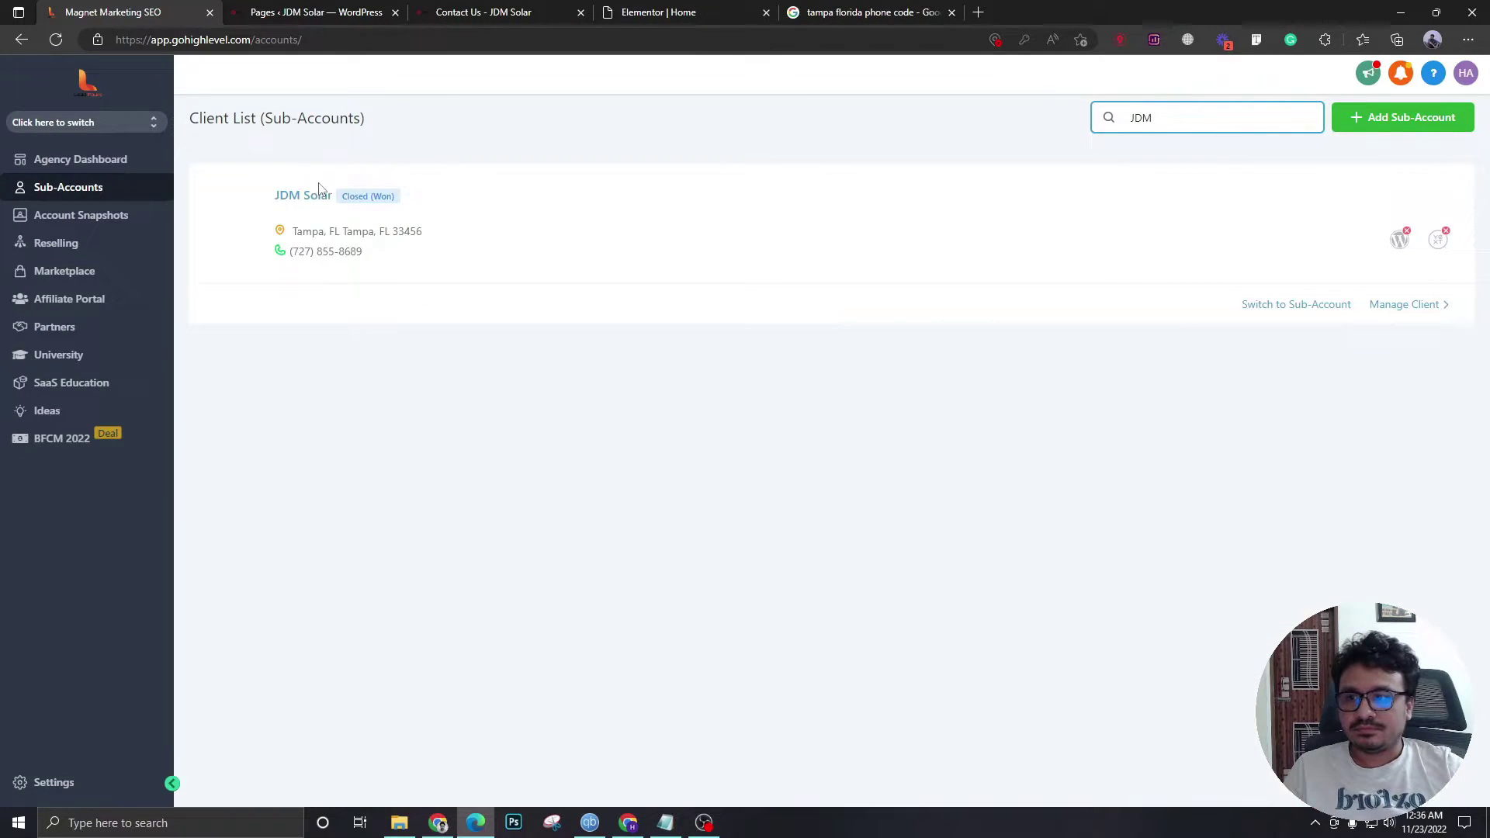
click(312, 196)
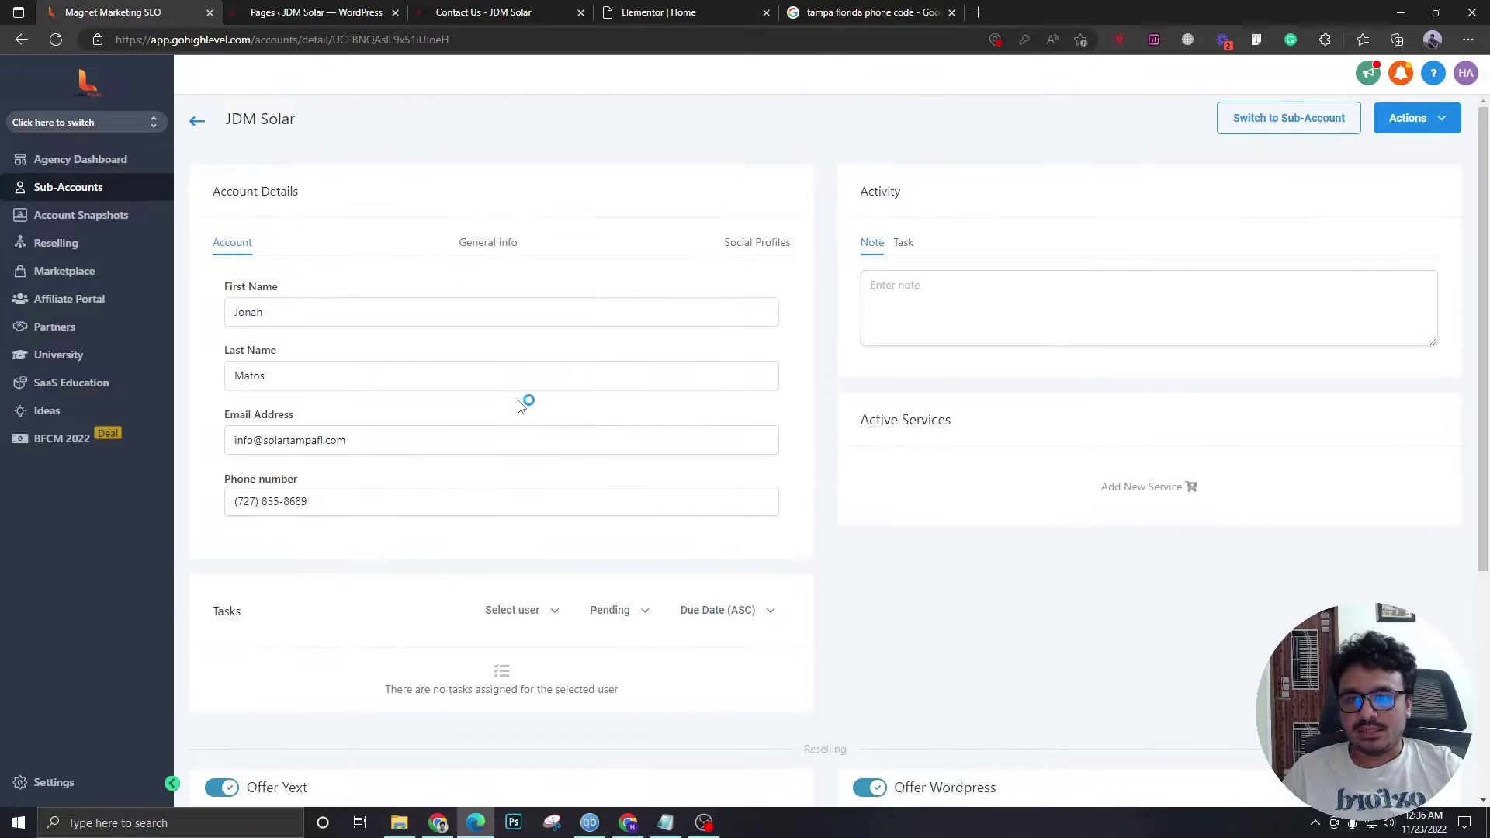
scroll(520, 407, down, 1)
scroll(519, 406, up, 1)
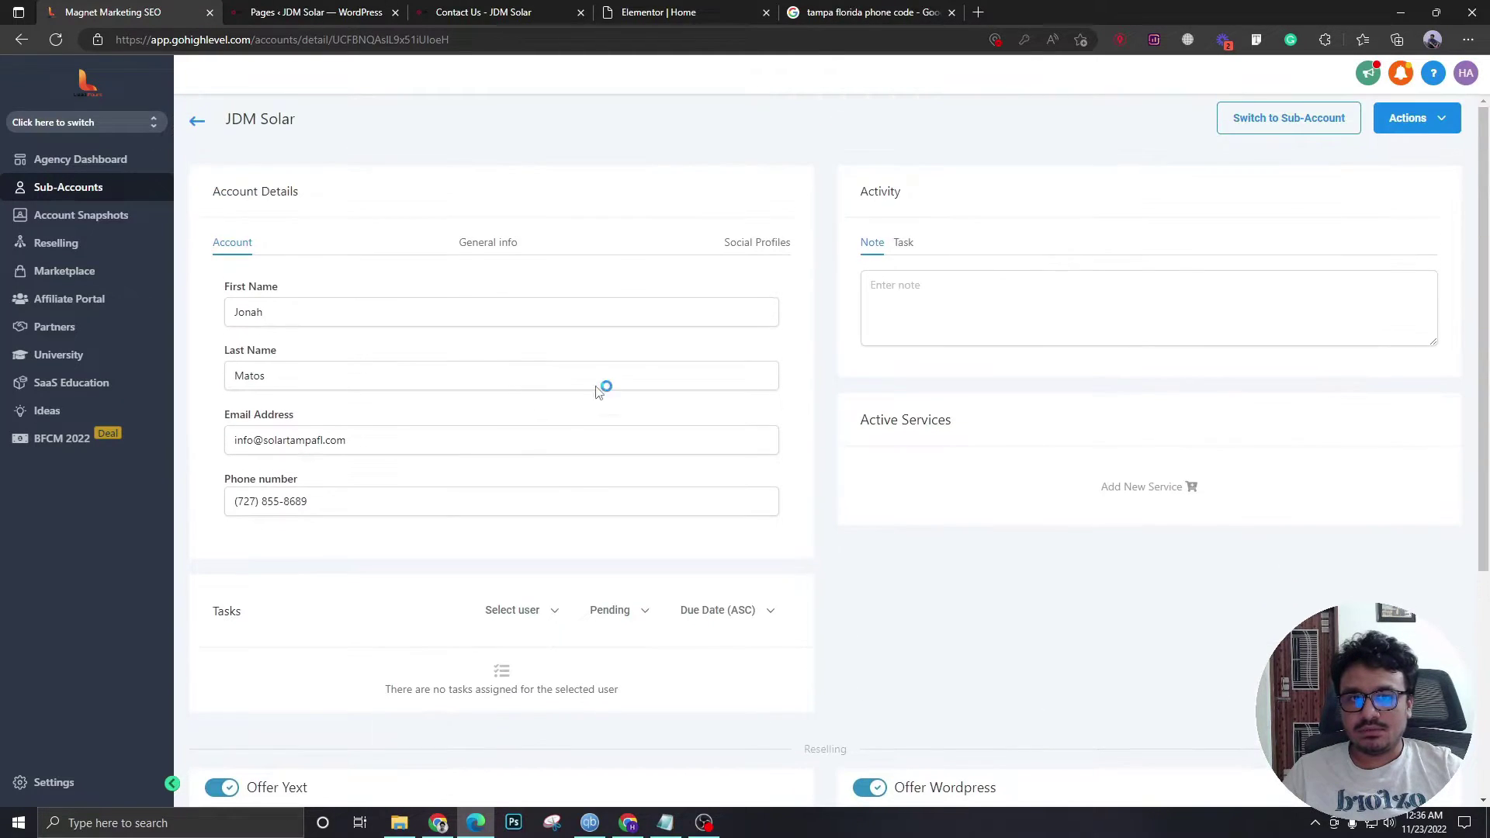
- Load a snapshot into JDM Solar with all assets selected, accepting the conflict check
click(1427, 118)
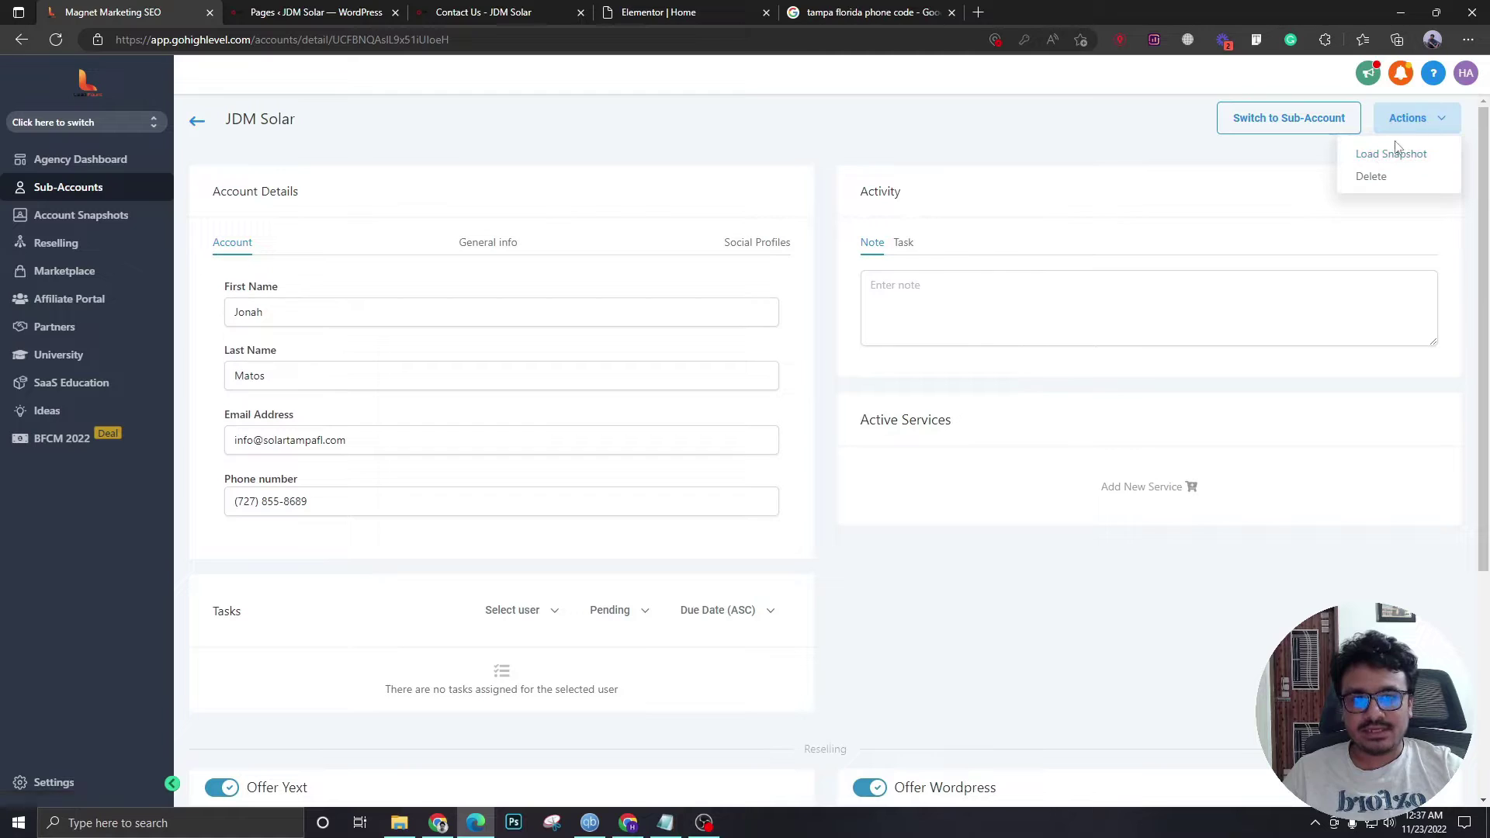
click(1374, 159)
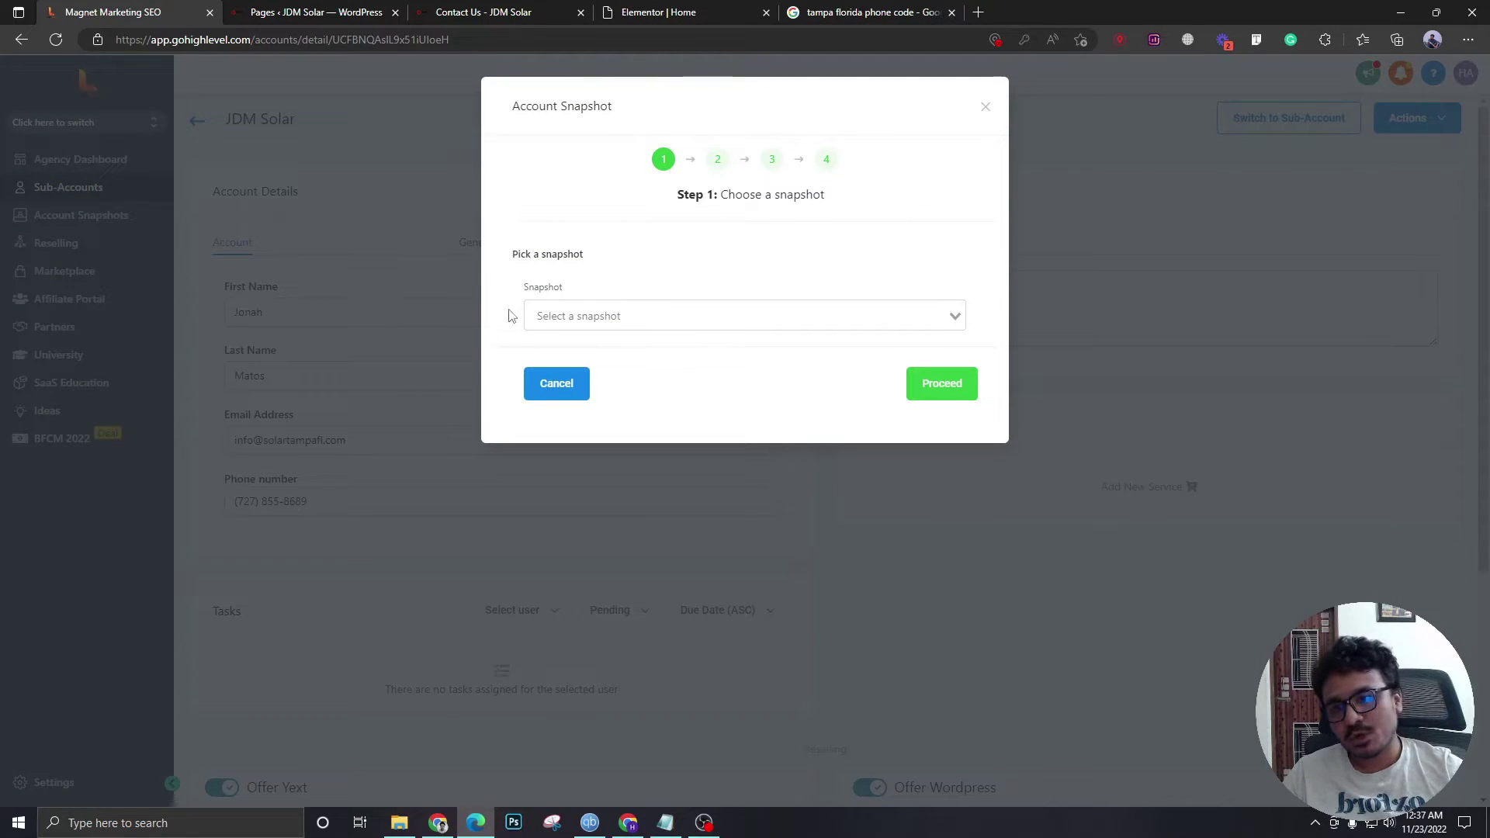
click(627, 310)
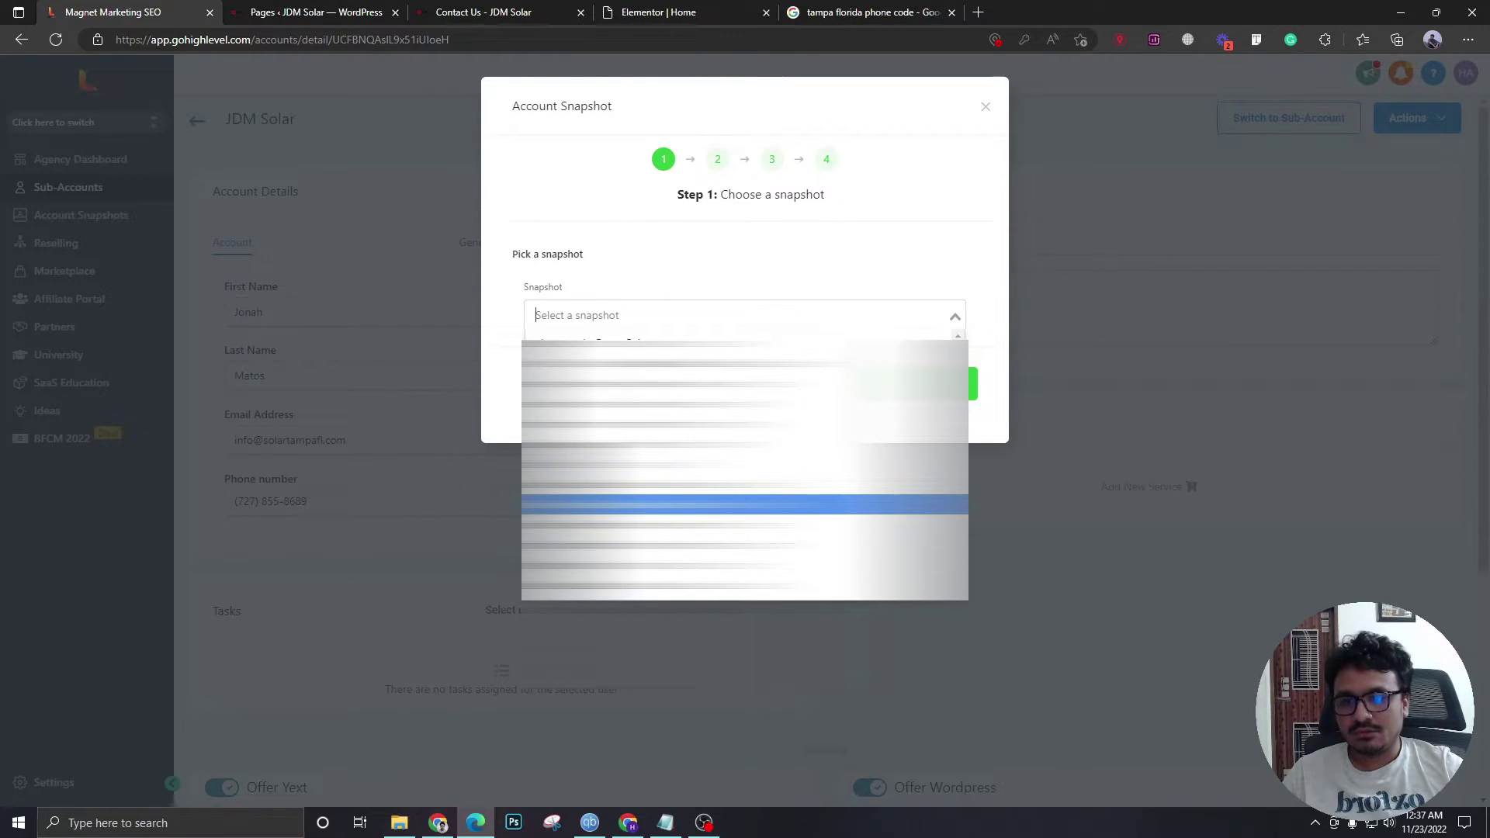
click(745, 504)
click(857, 384)
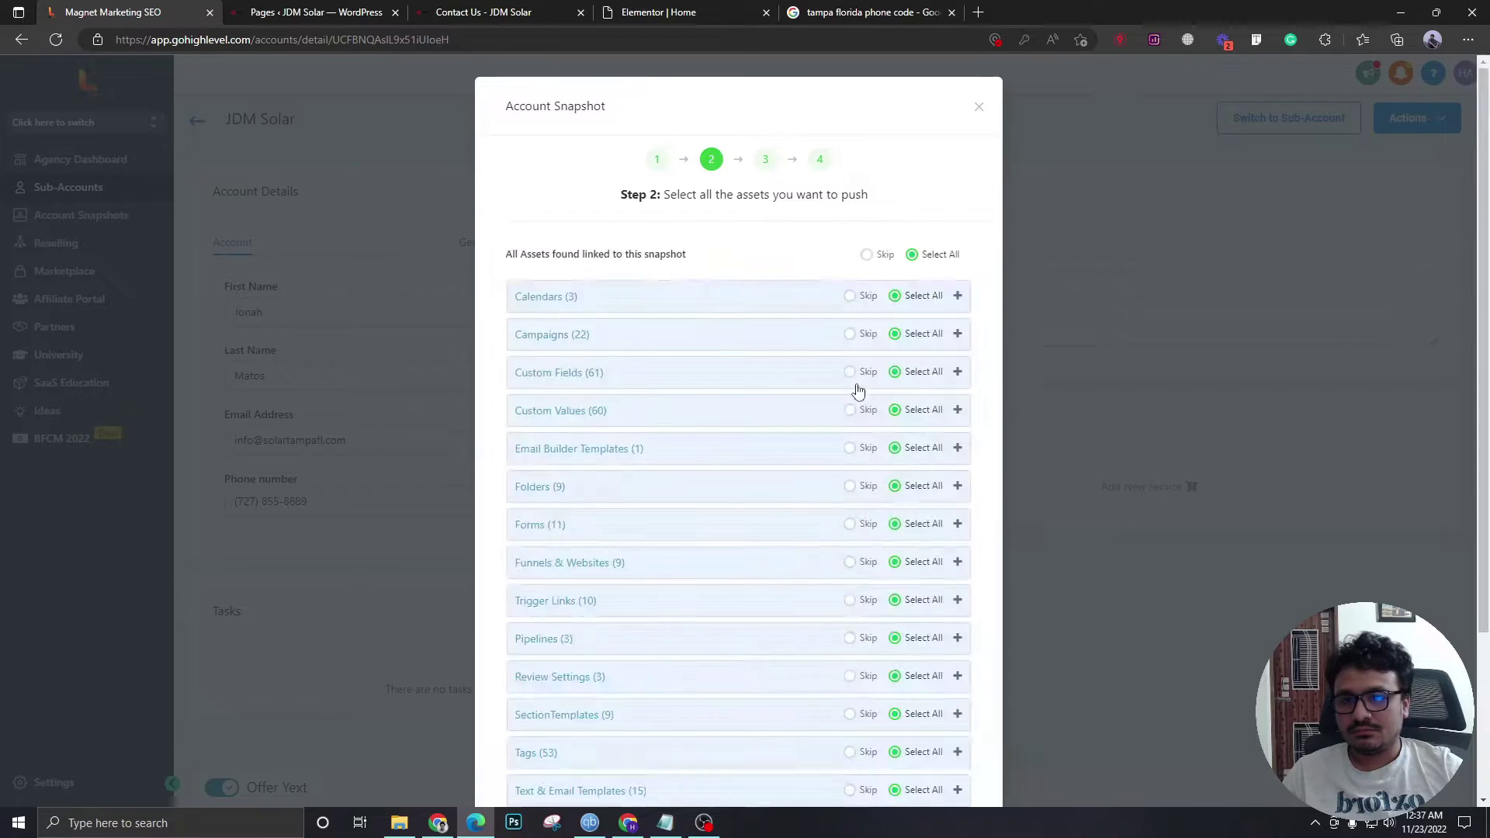
scroll(892, 419, down, 5)
click(921, 729)
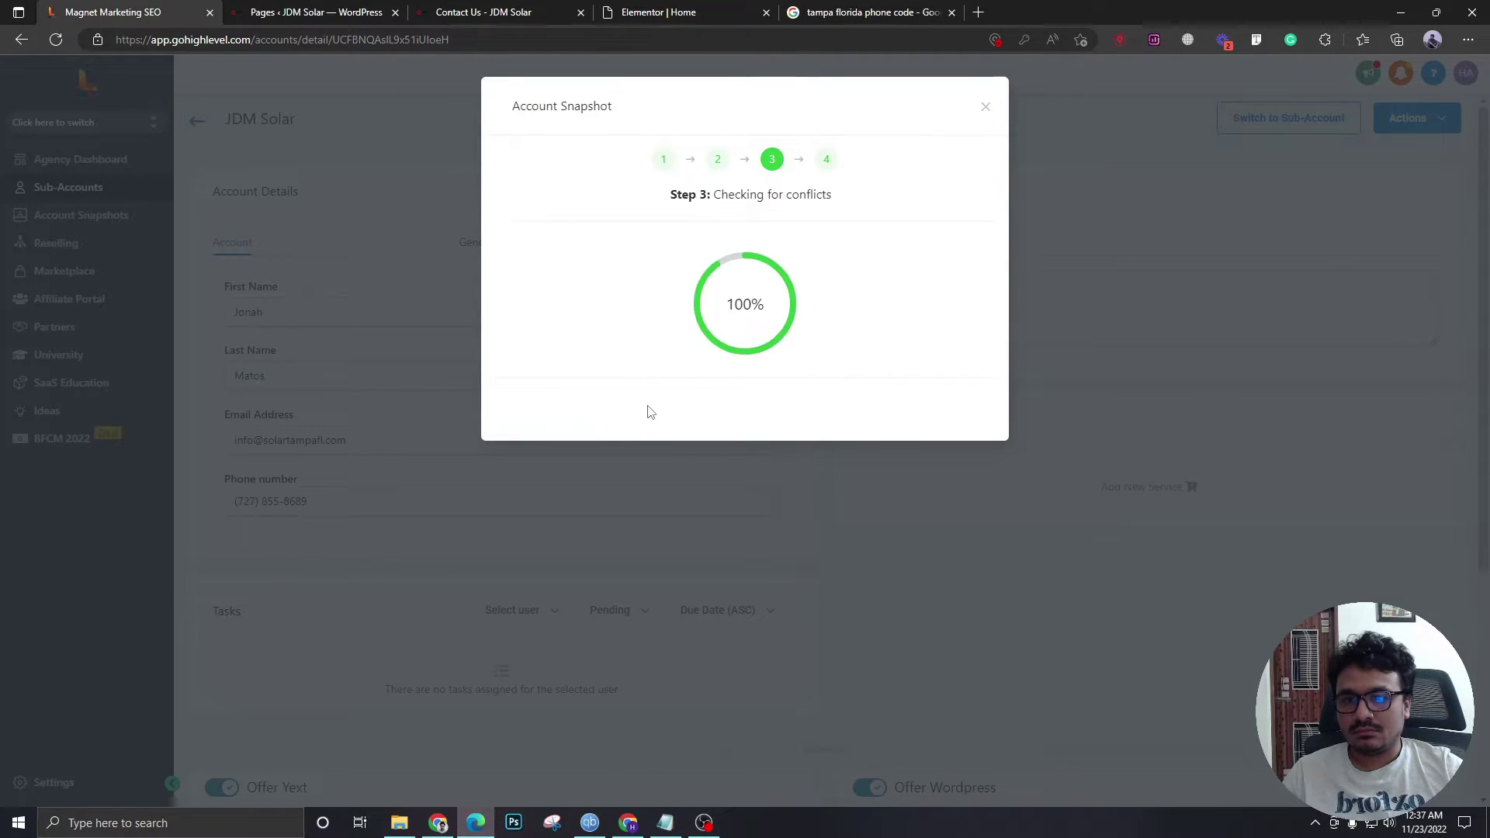
click(959, 368)
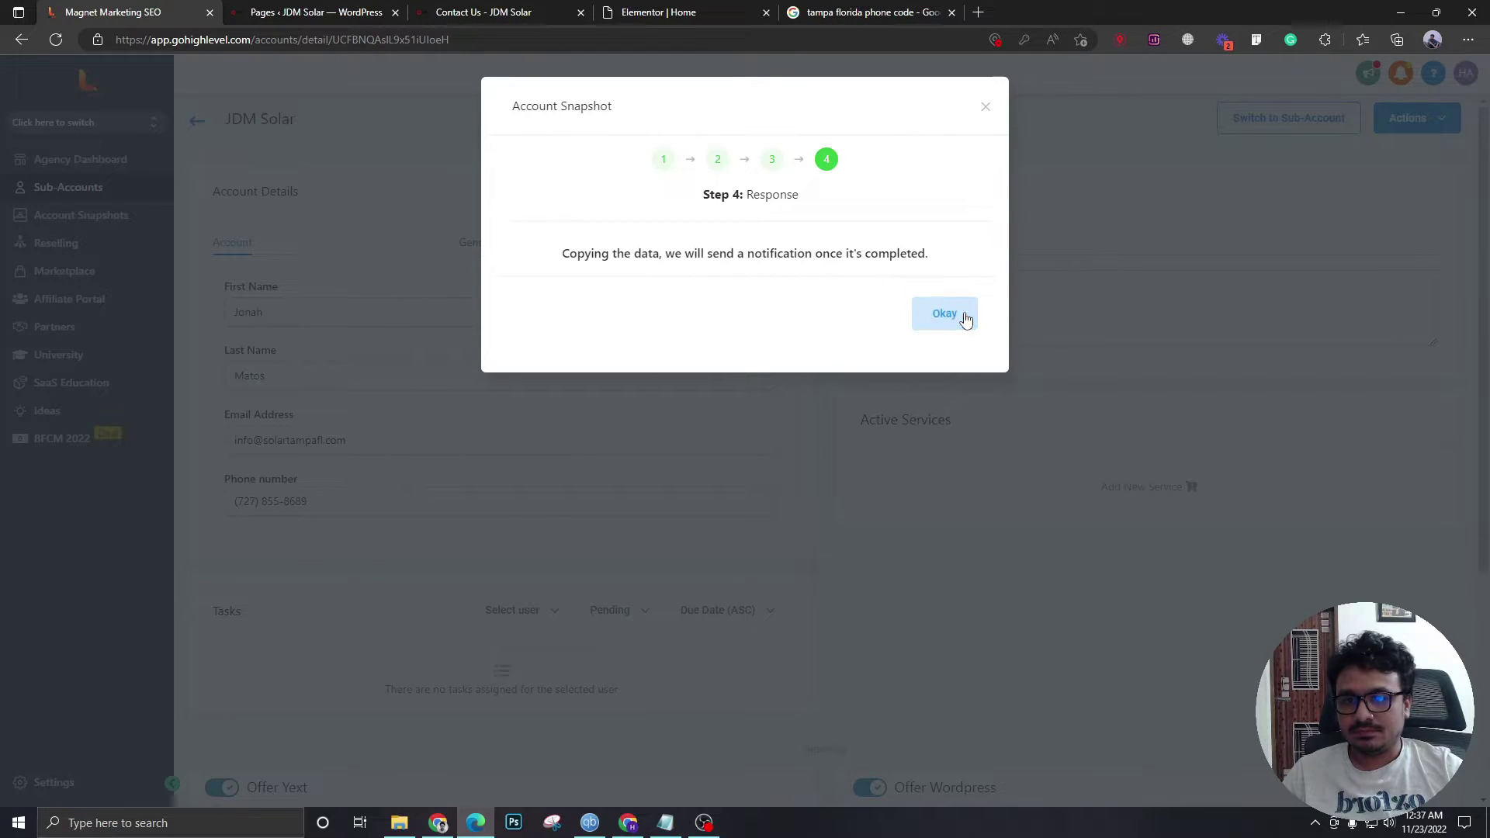
click(953, 319)
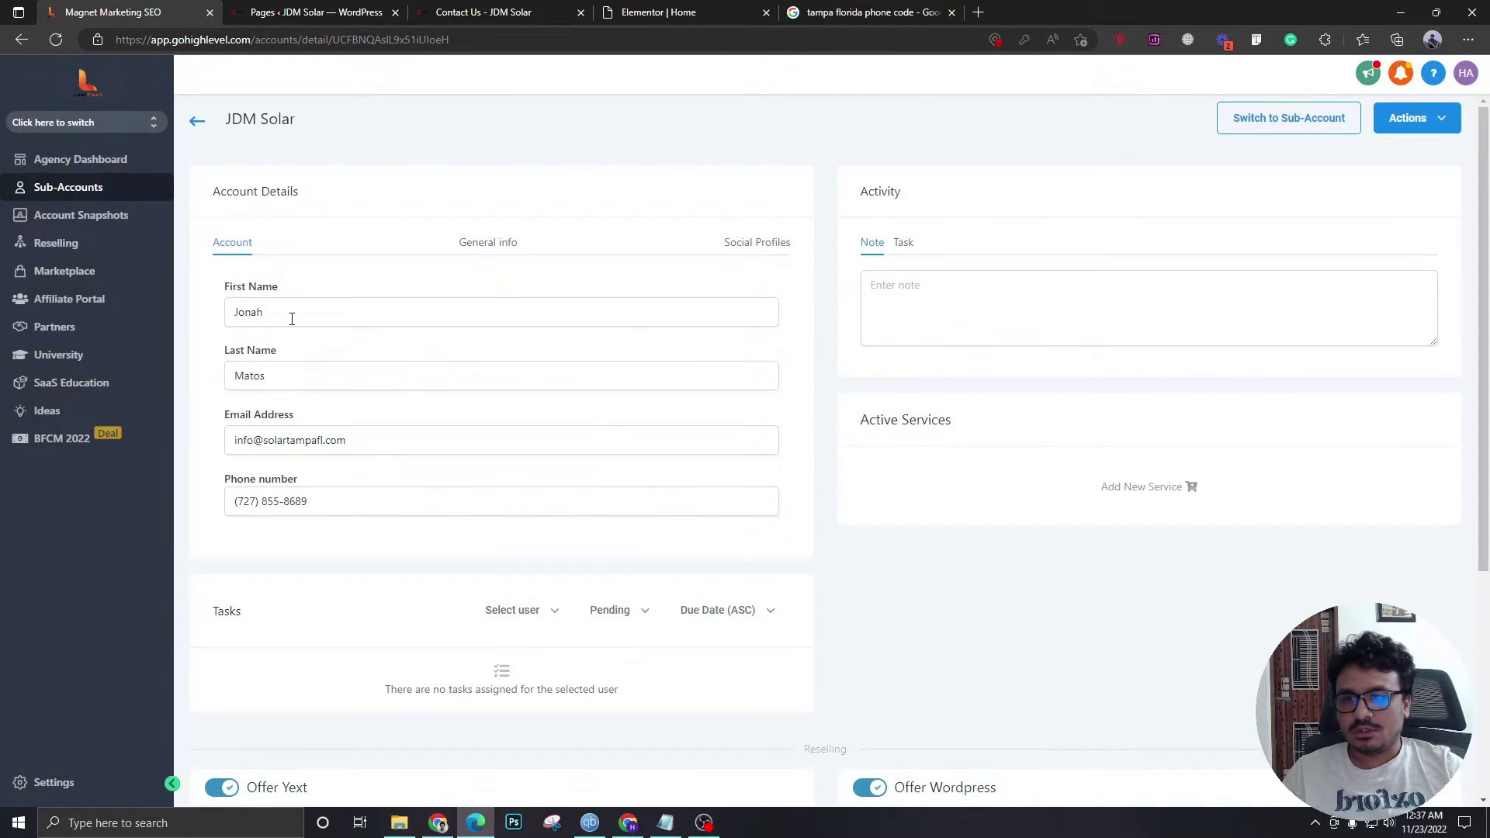
- Switch into JDM Solar and browse its workflows, funnels and the Lead Generation Follow Up folder
click(1259, 131)
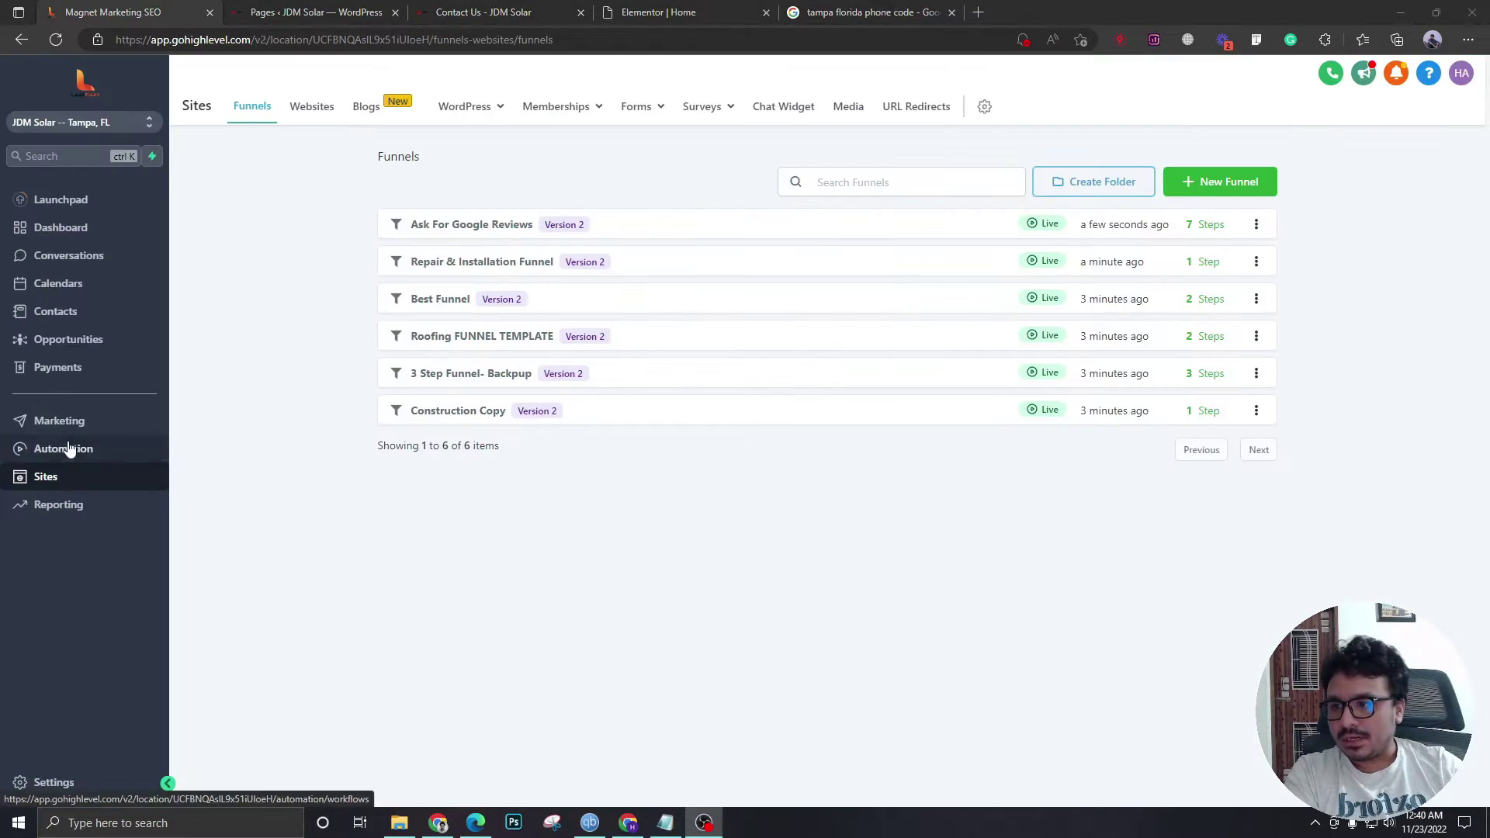
click(68, 449)
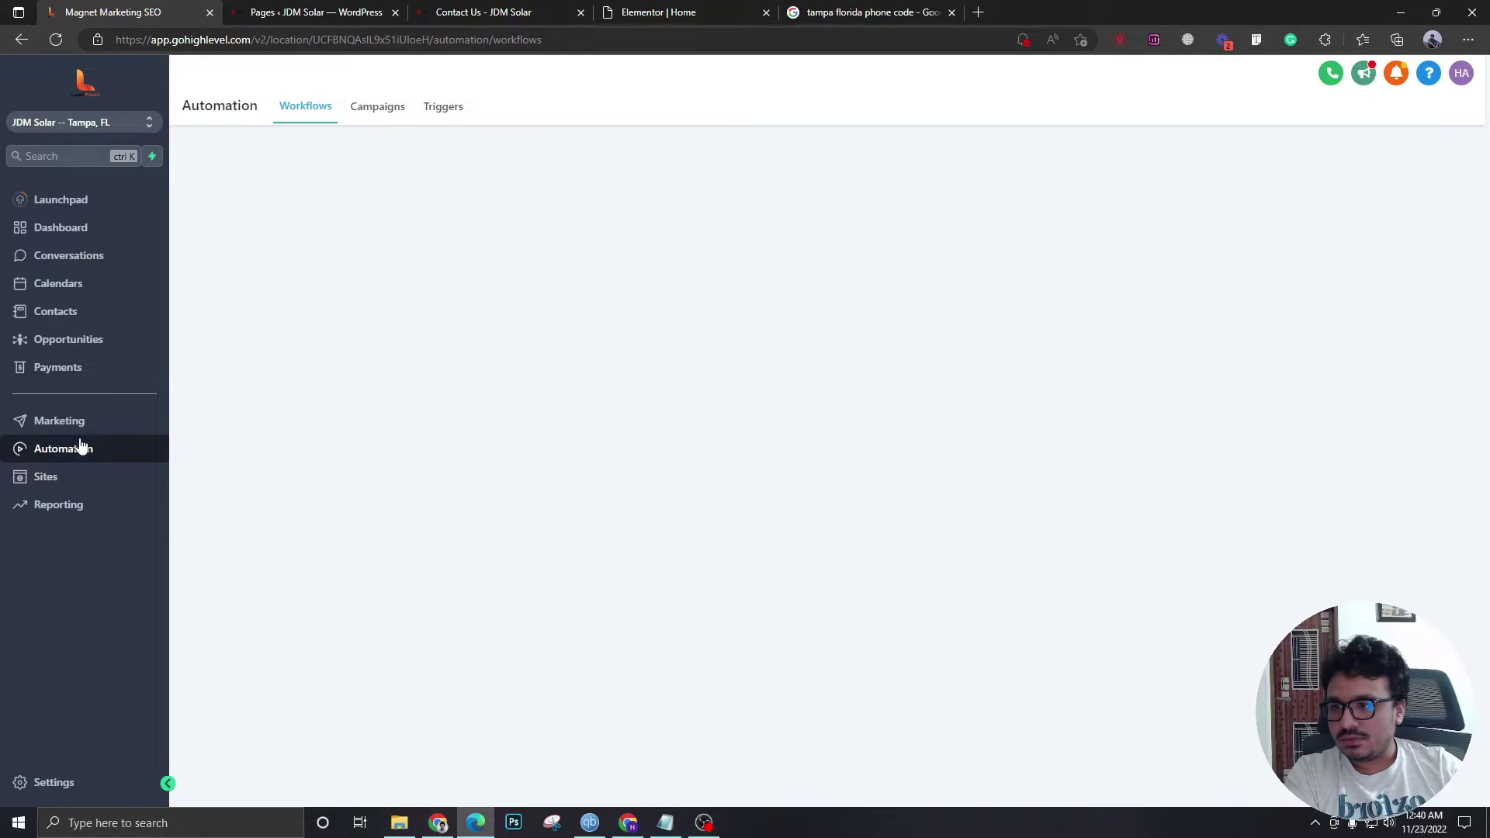
click(70, 477)
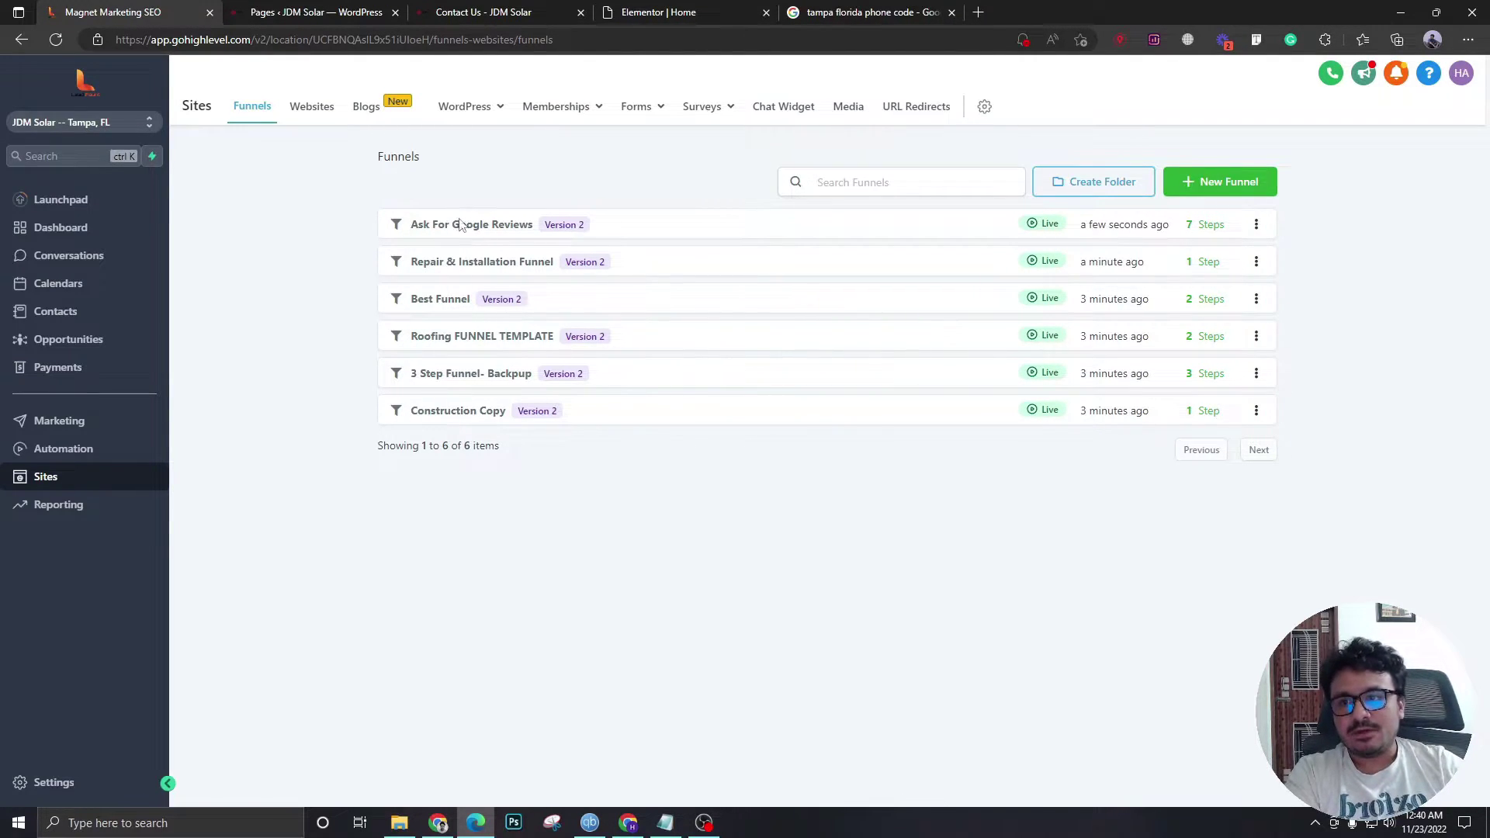
click(81, 456)
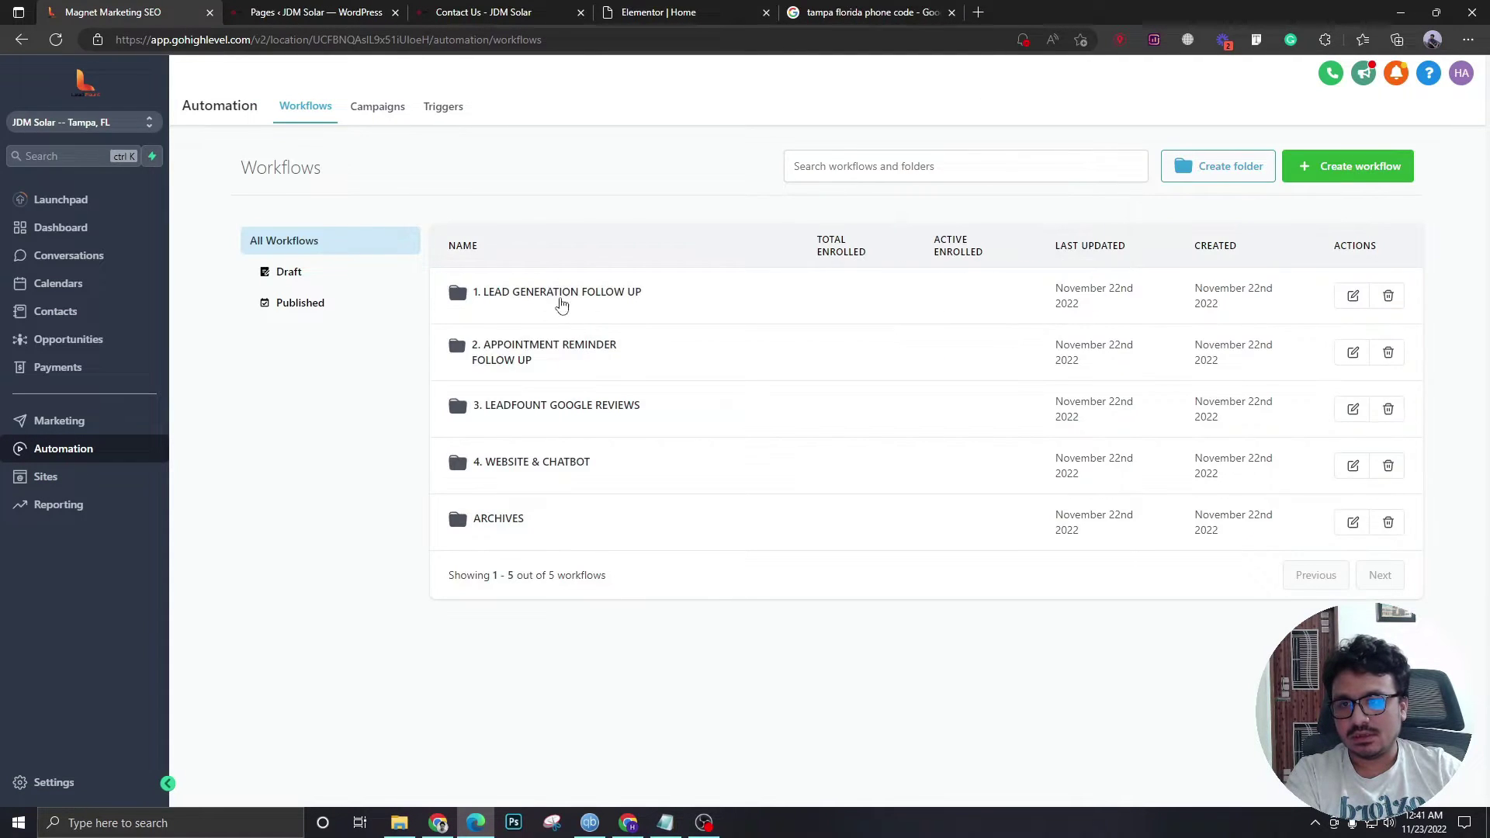
click(561, 299)
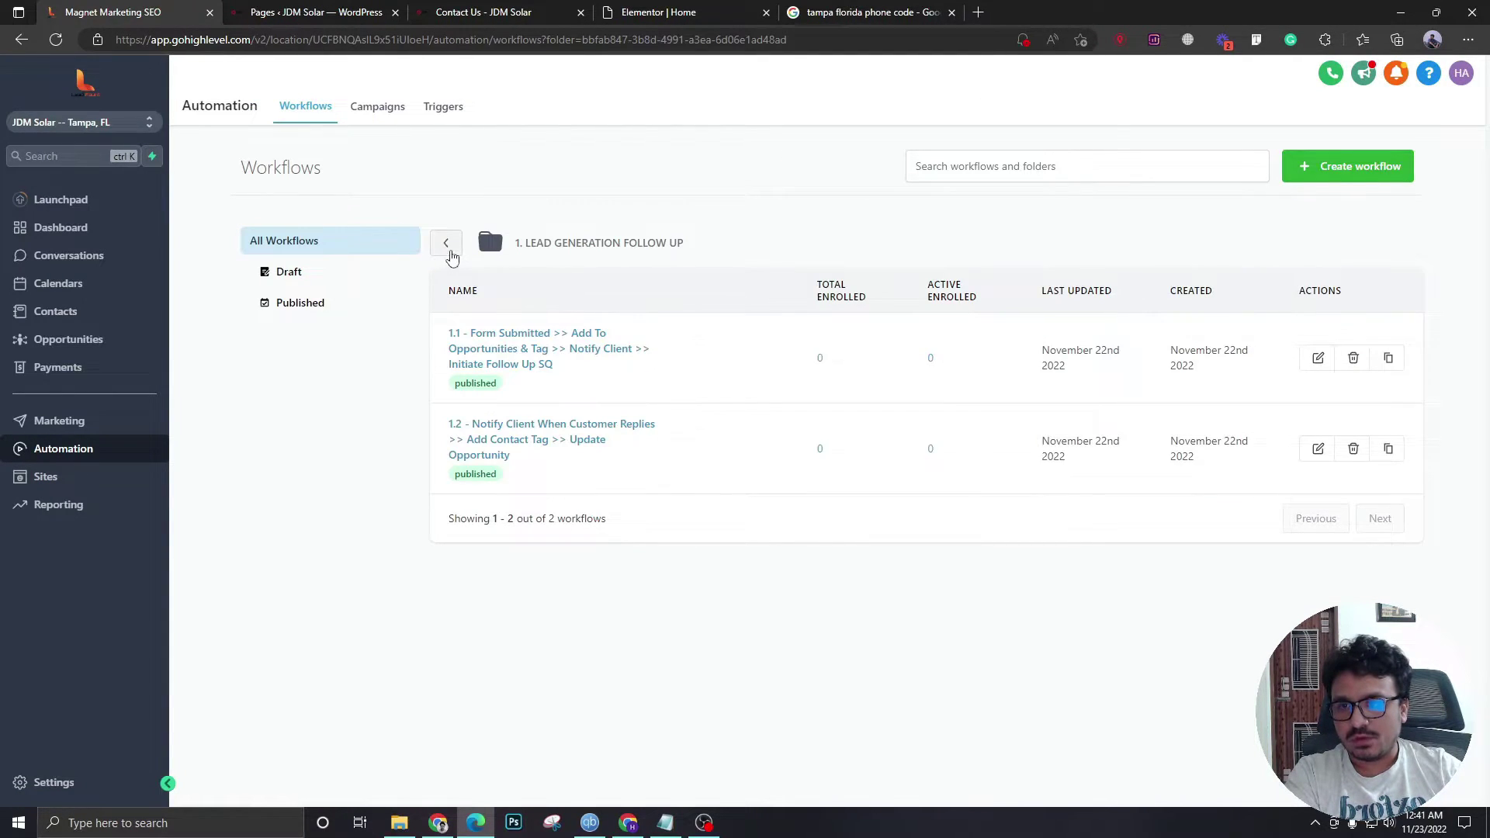
click(447, 246)
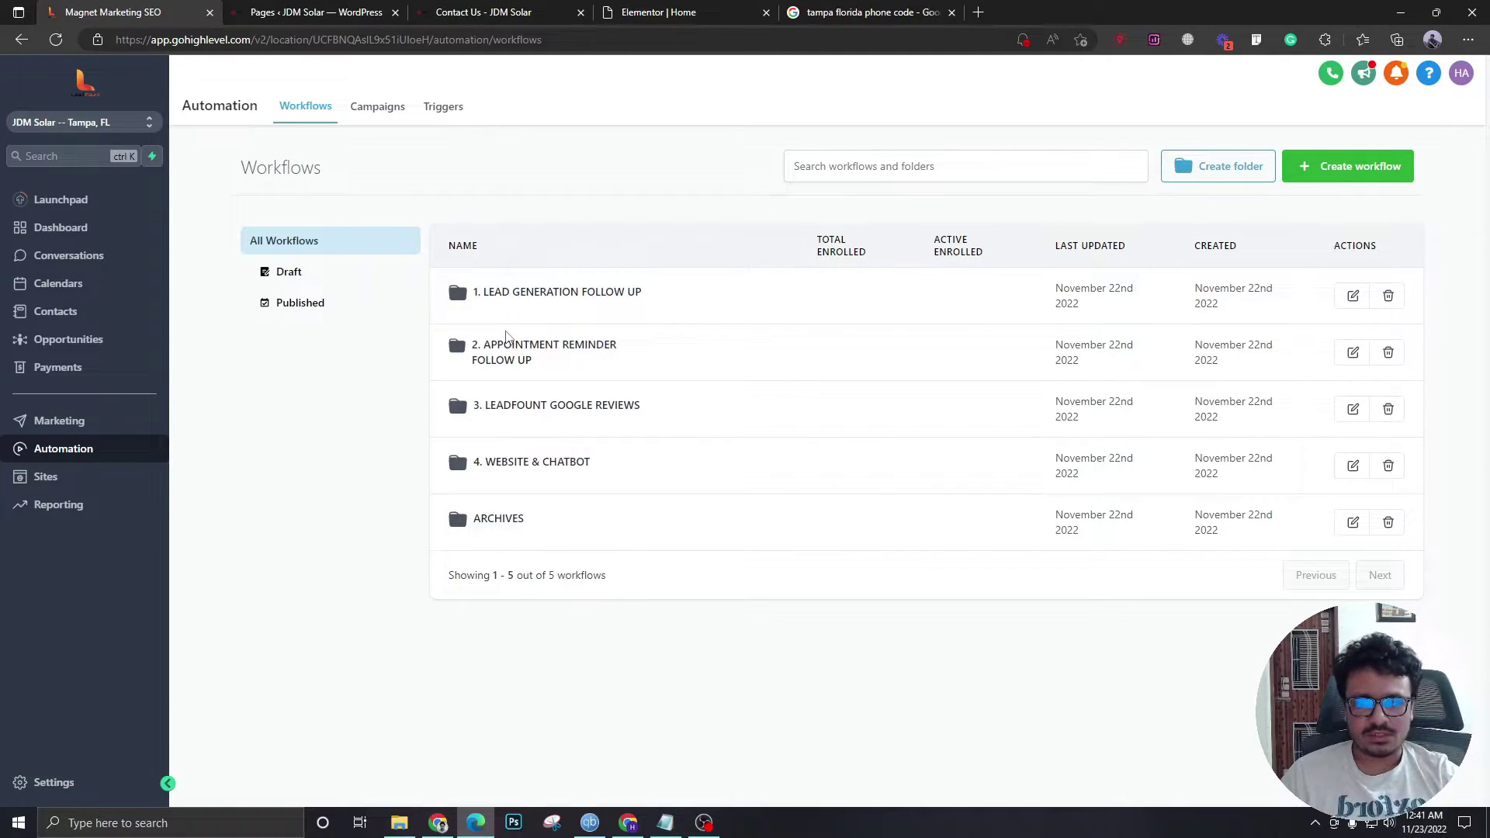
- Go to the Sites section's Forms builder list
click(45, 476)
mouse_move(652, 109)
click(608, 141)
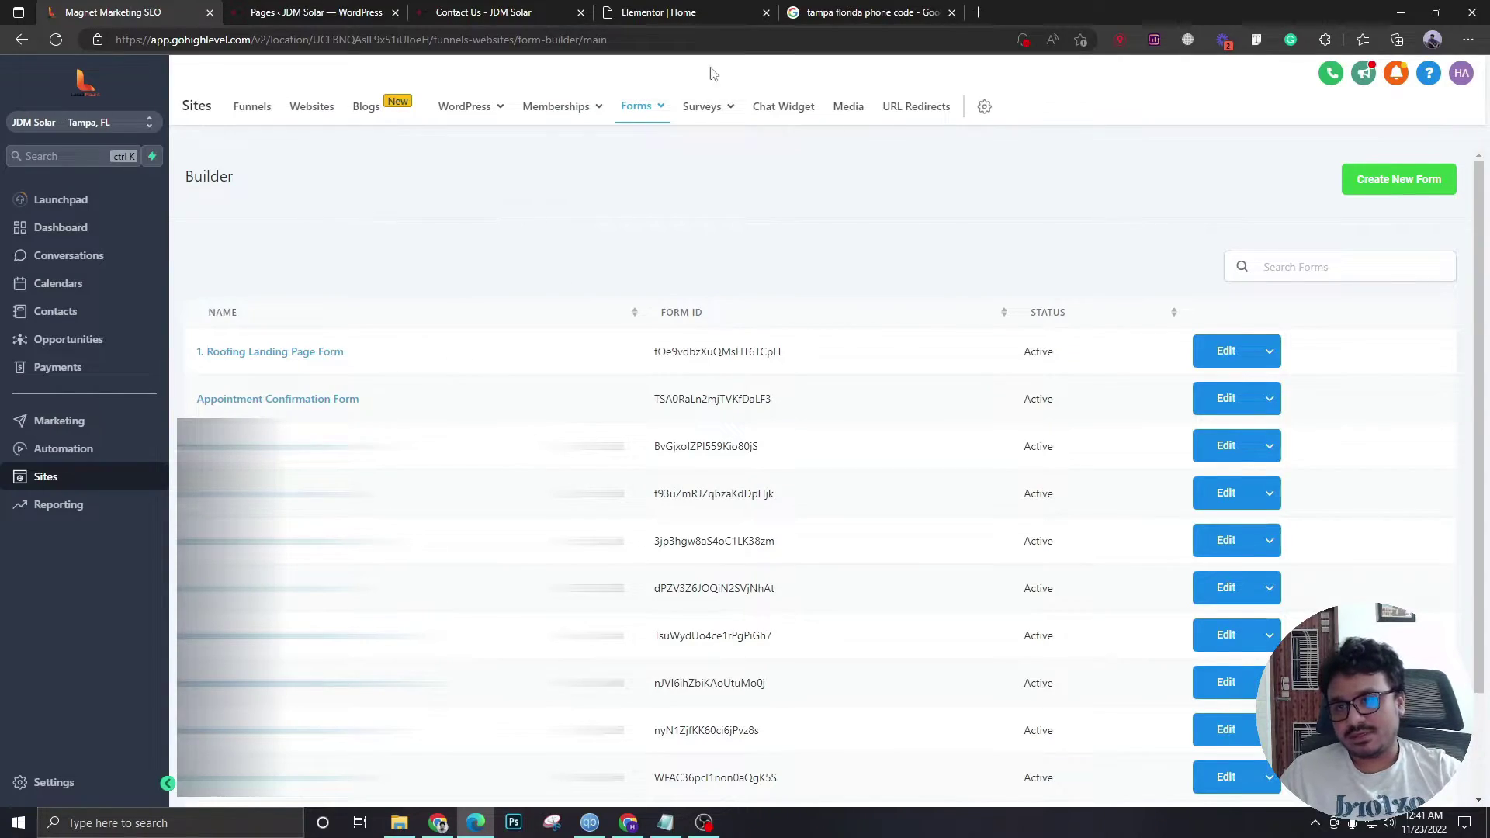
- Look over the website's home and Contact Us pages, then return to the form builder
click(732, 7)
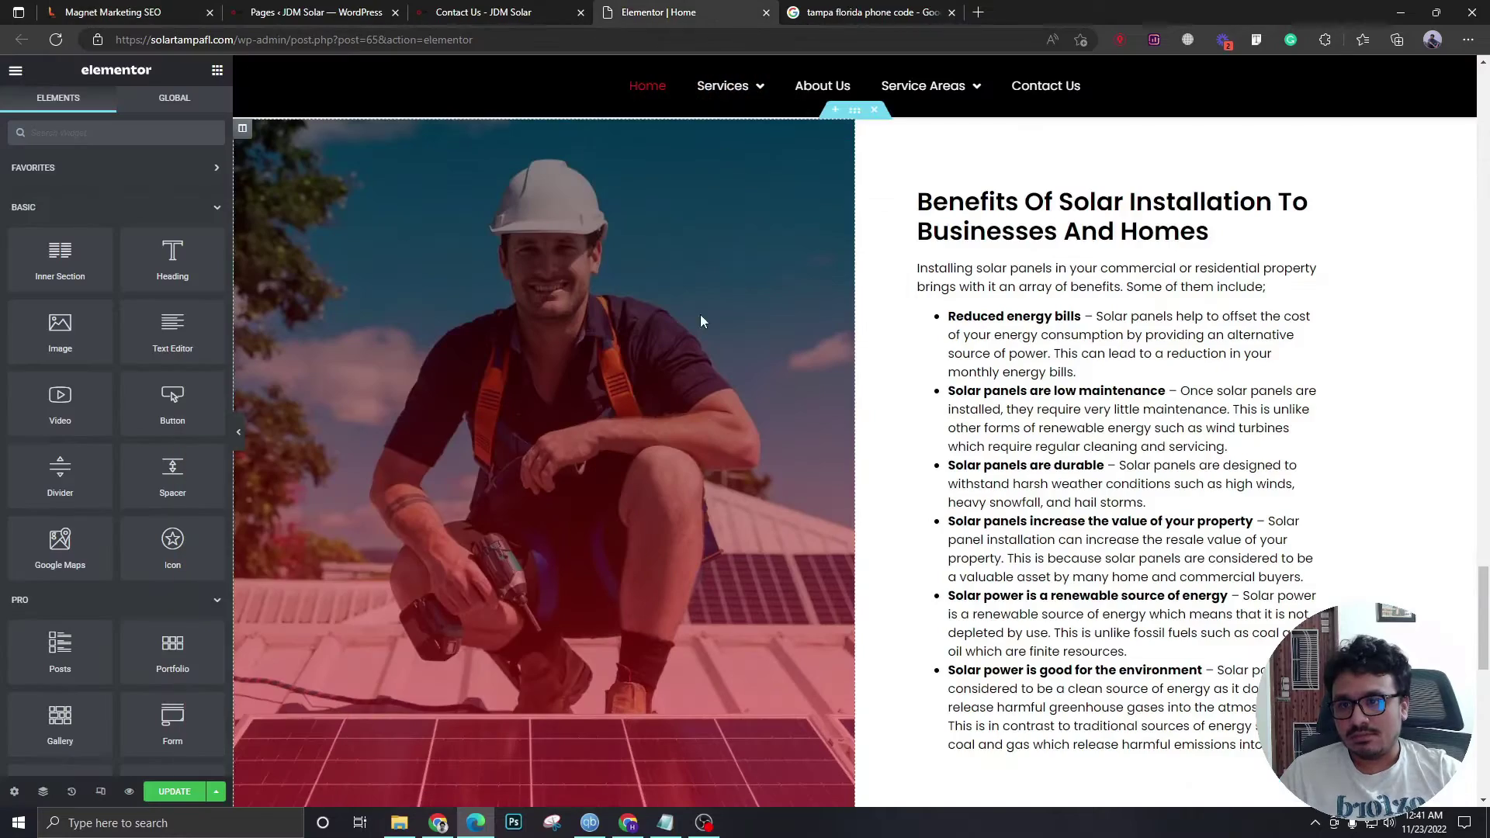
scroll(745, 292, down, 5)
scroll(753, 292, up, 10)
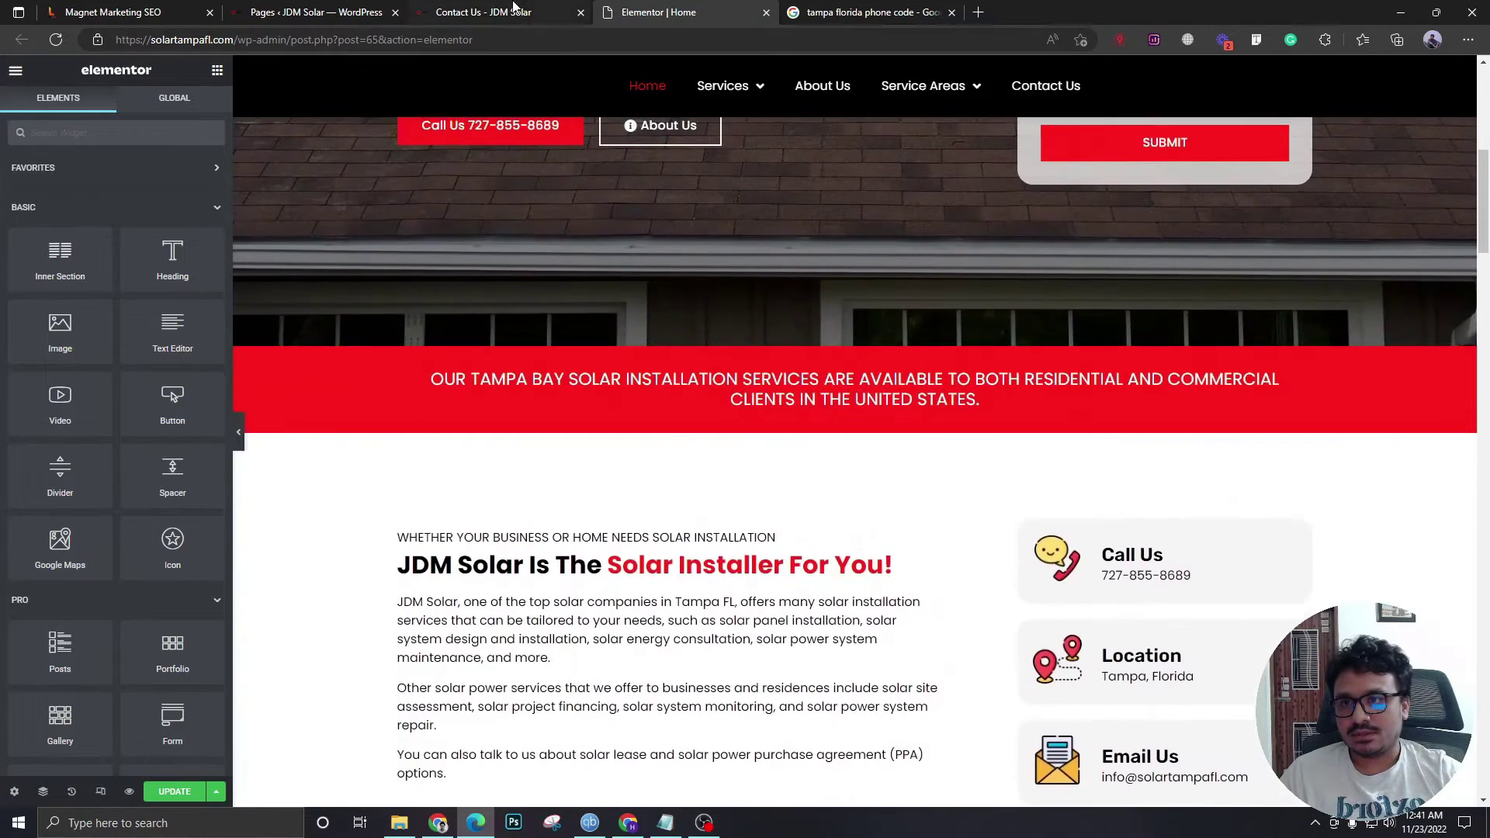
click(483, 11)
click(283, 8)
click(120, 8)
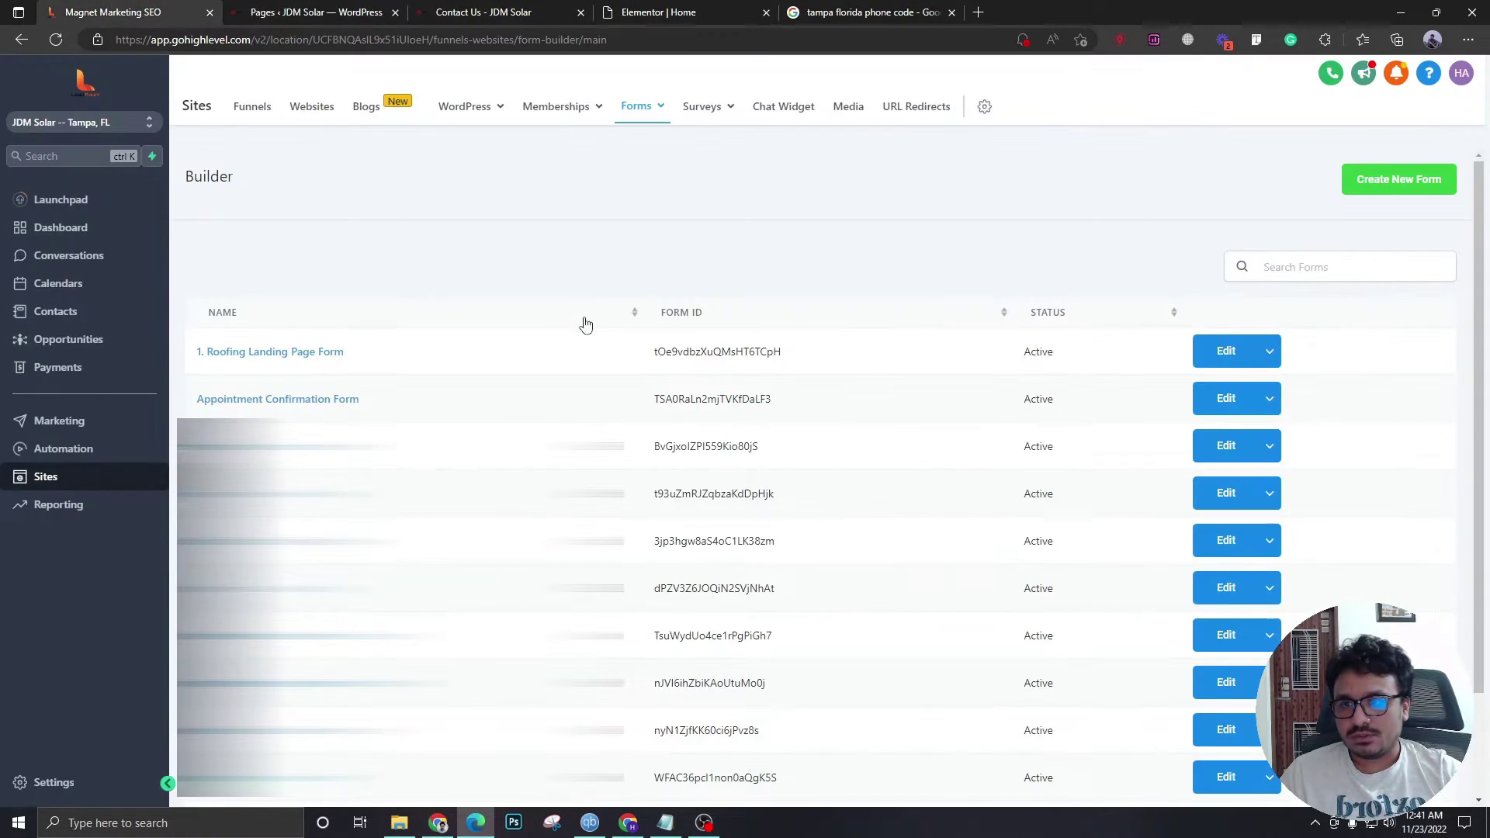
- Create a new blank form named 'JDM Solar Website Form'
scroll(429, 359, down, 2)
scroll(435, 357, up, 2)
click(1315, 185)
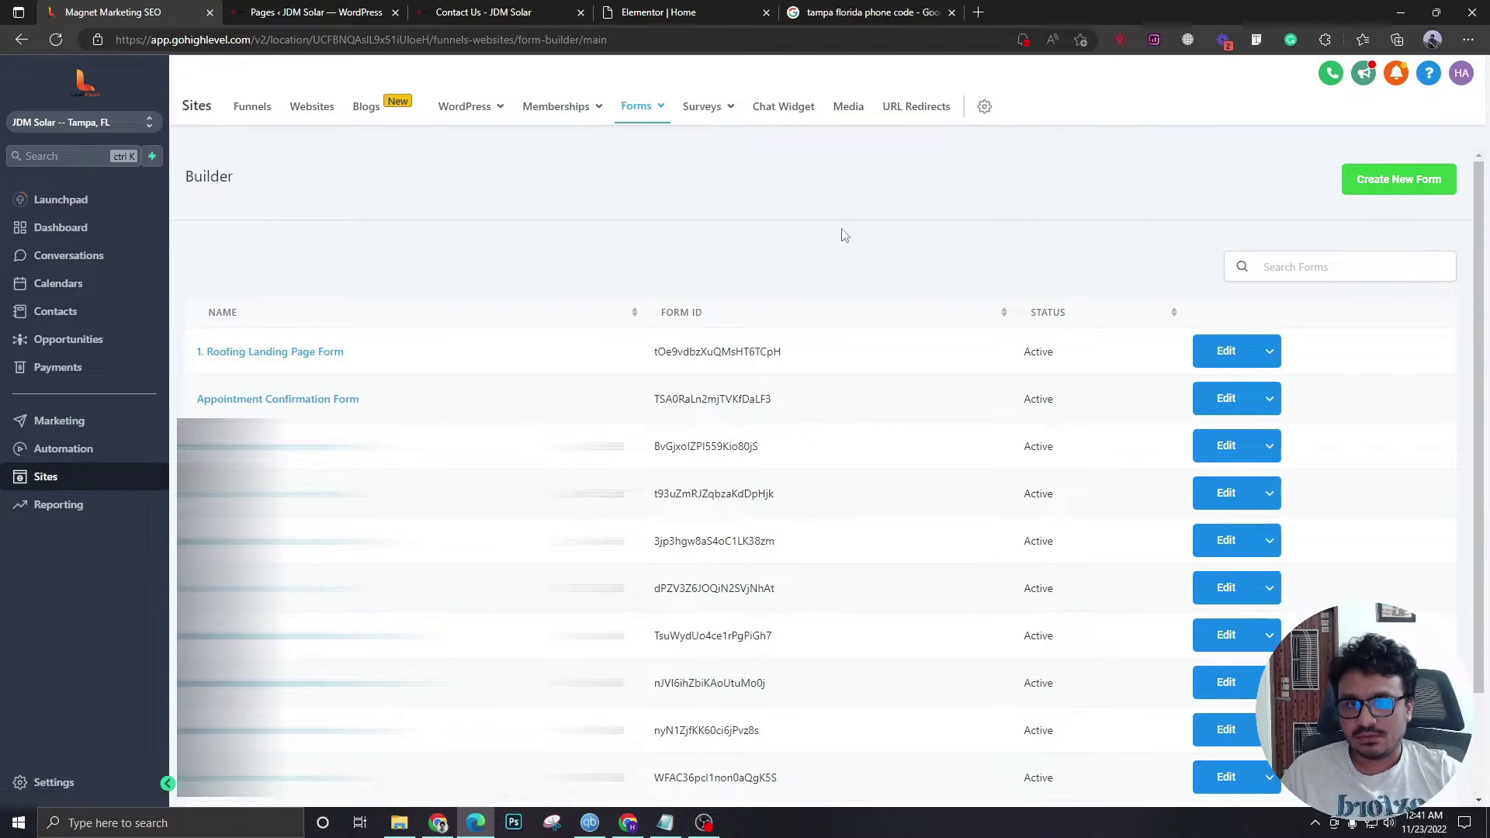
click(1366, 144)
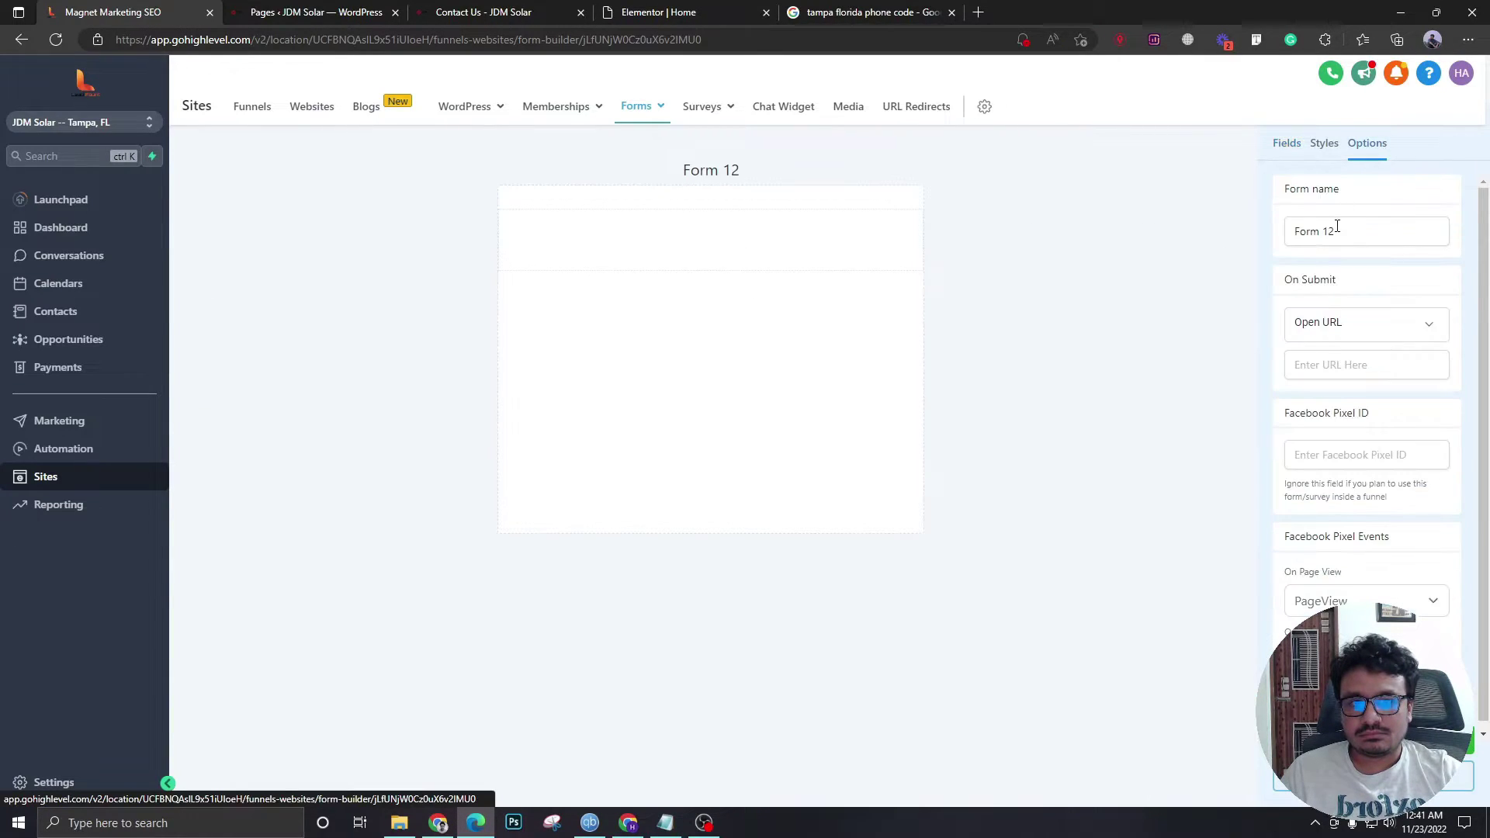
drag(1334, 231, 1218, 260)
text(JDM Solar)
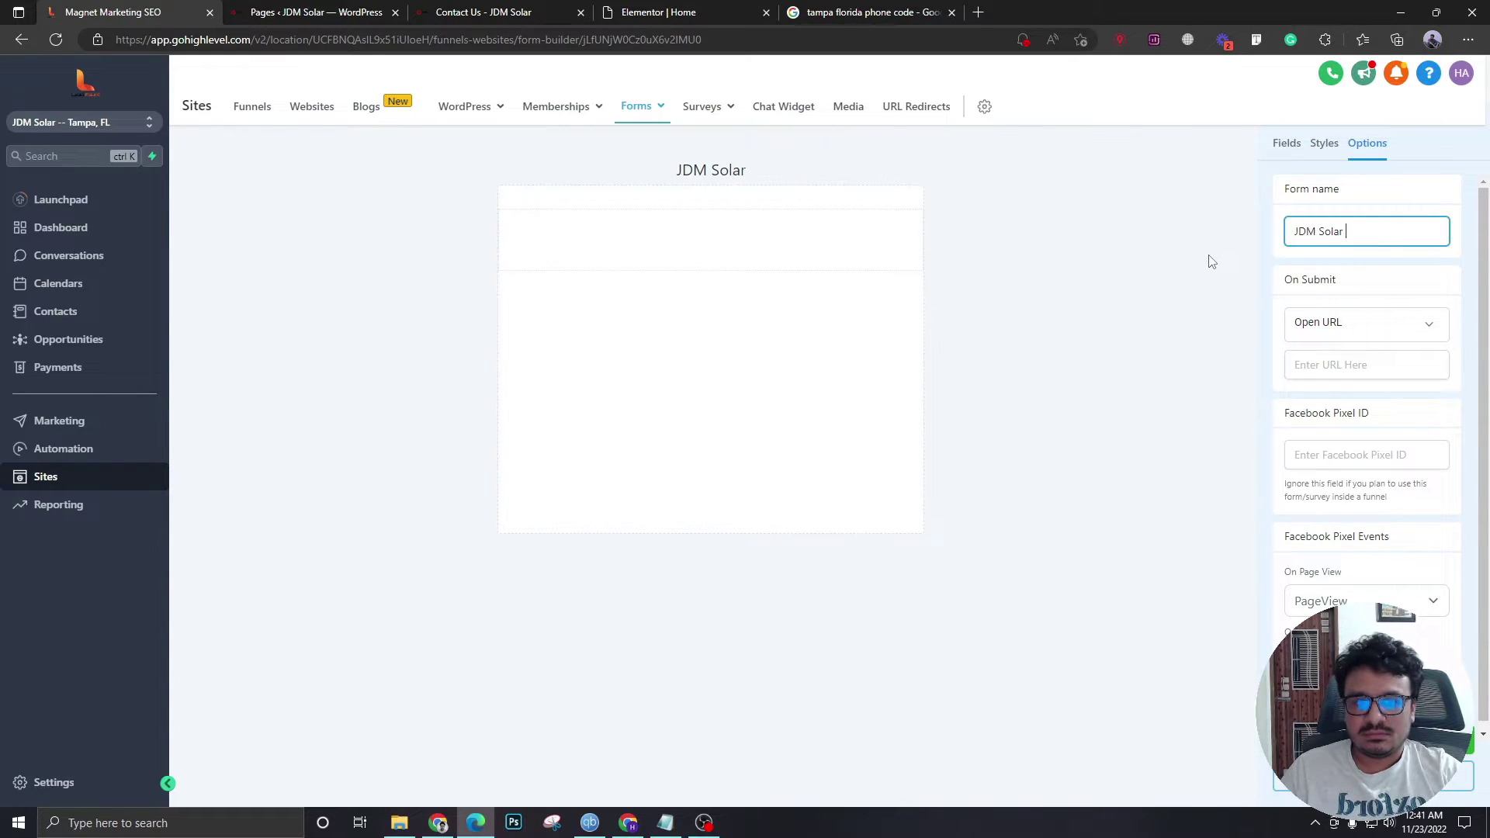
text( Website Form)
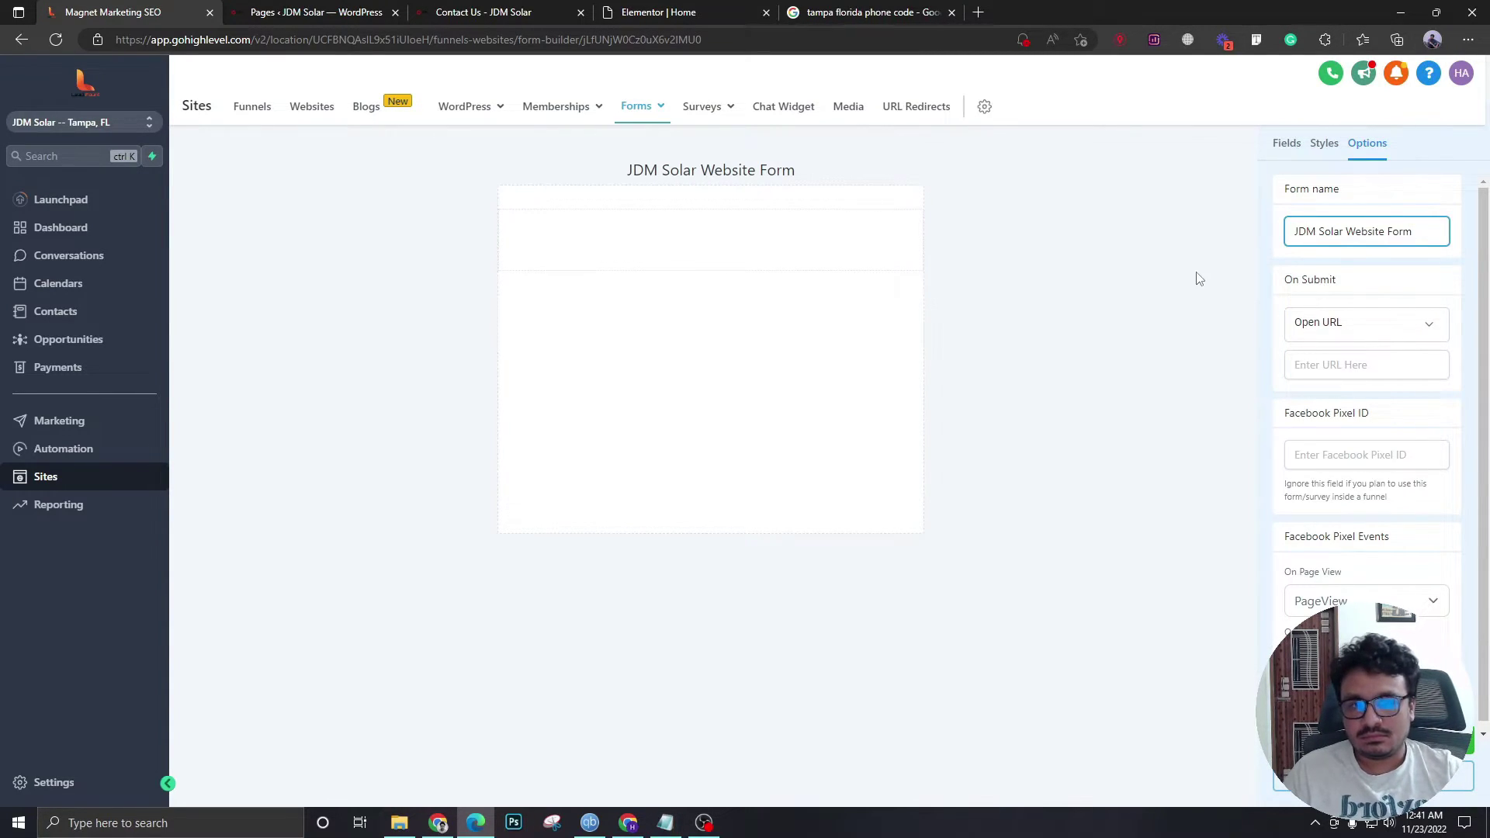
click(1199, 279)
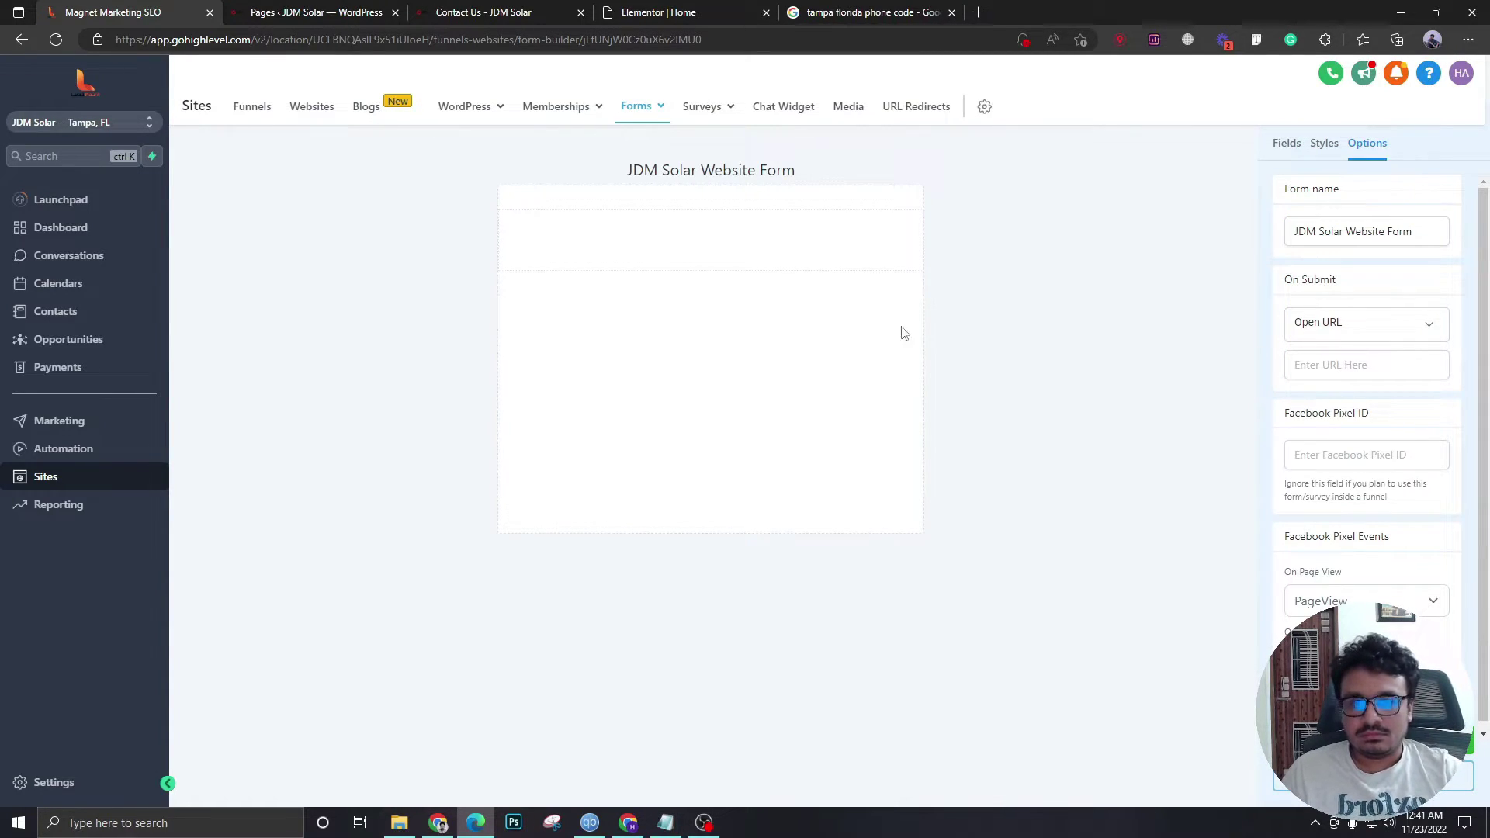
- Add Full Name, Email and Phone fields to the form
click(1282, 146)
drag(1330, 240, 625, 263)
drag(1308, 401, 737, 320)
drag(1372, 371, 714, 375)
scroll(1340, 485, down, 4)
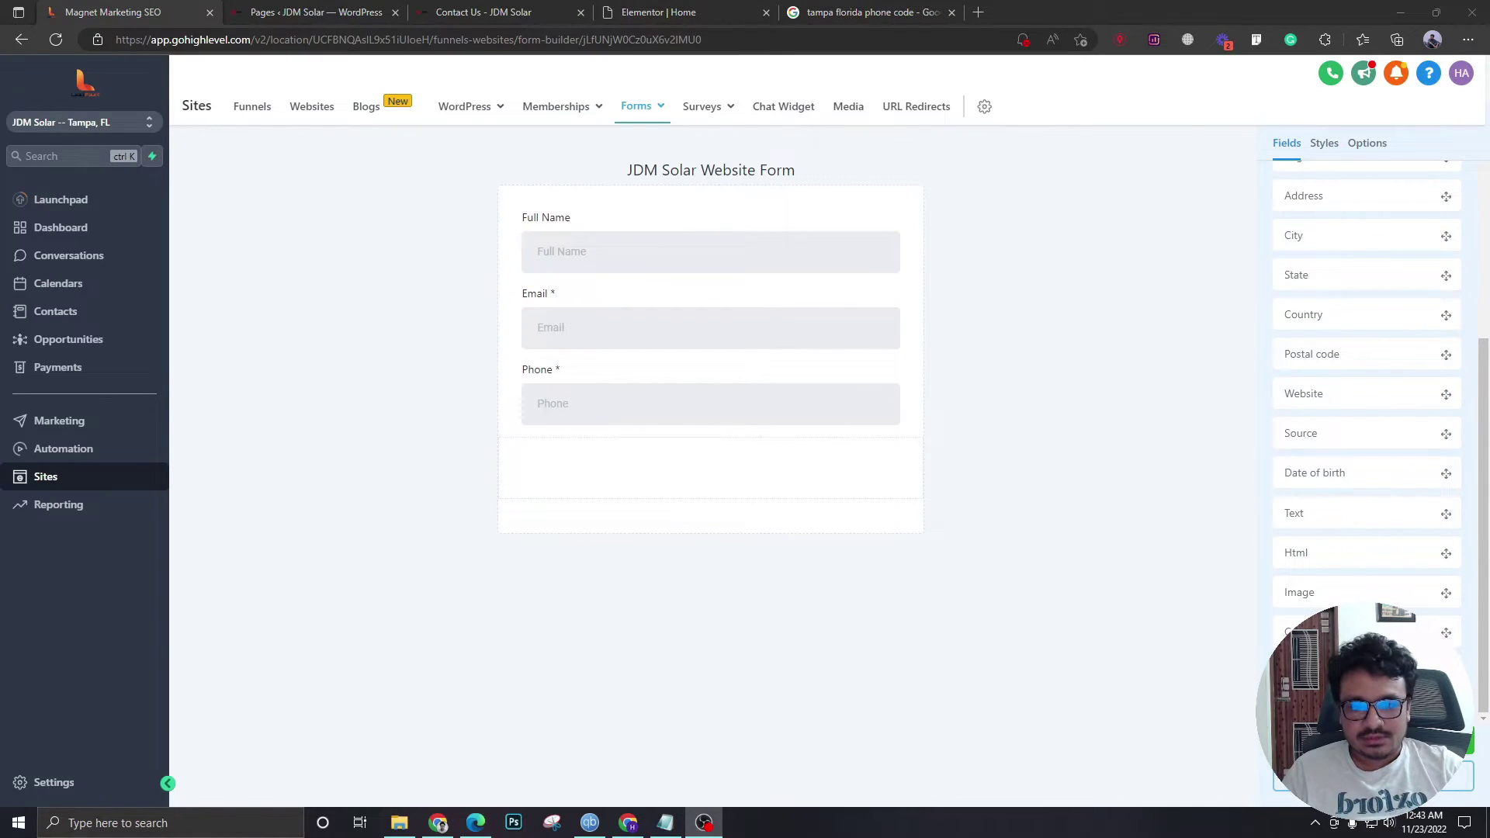
- Add a full-width button labelled SUBMIT below the Phone field
drag(1319, 671, 708, 455)
click(566, 477)
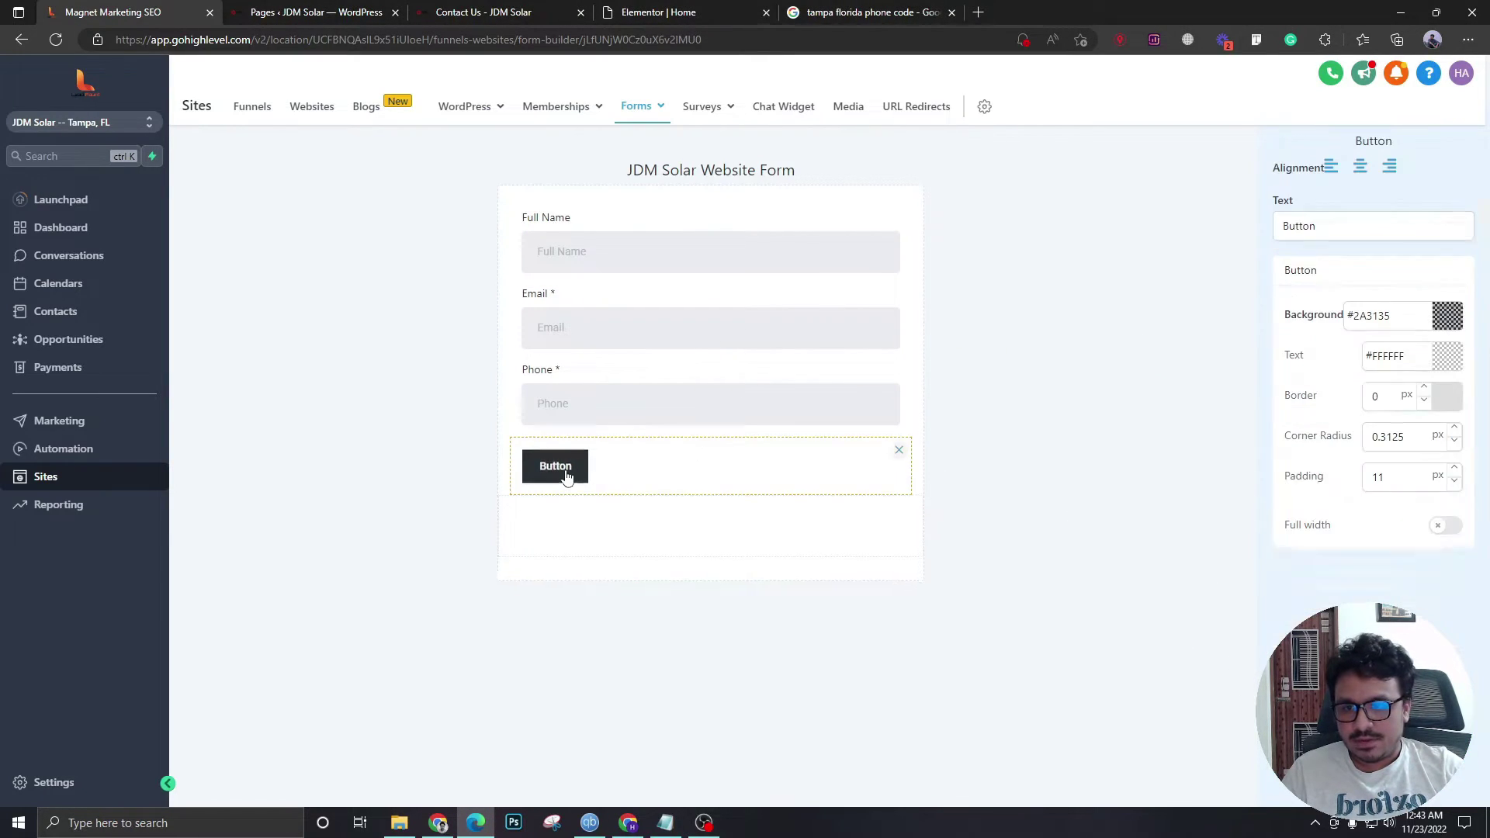
double_click(1332, 228)
text(SUBMIT)
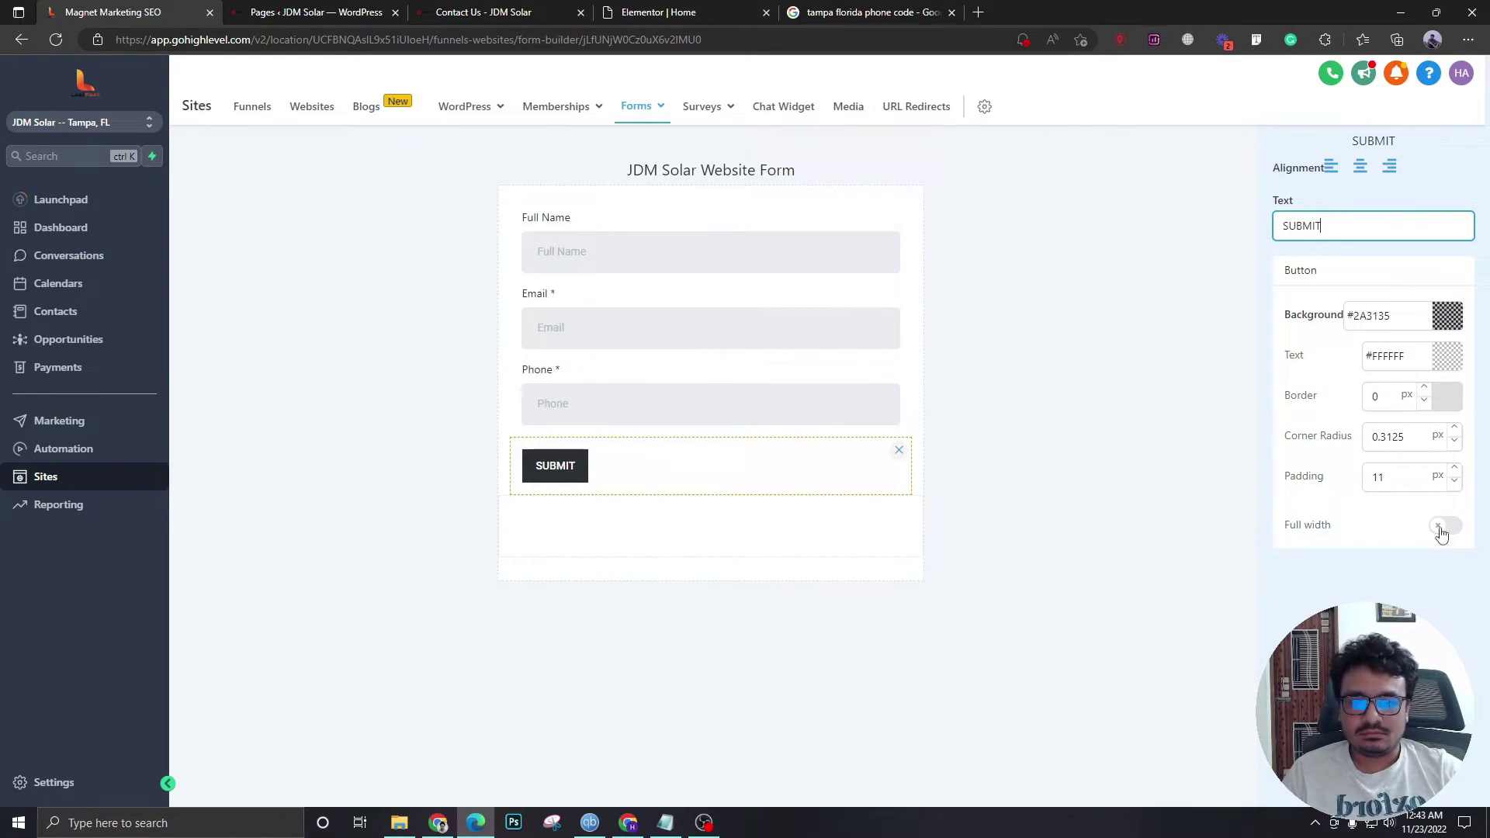
click(1444, 525)
- Sample the website banner's red, ff1d15, with a colour picker
click(667, 9)
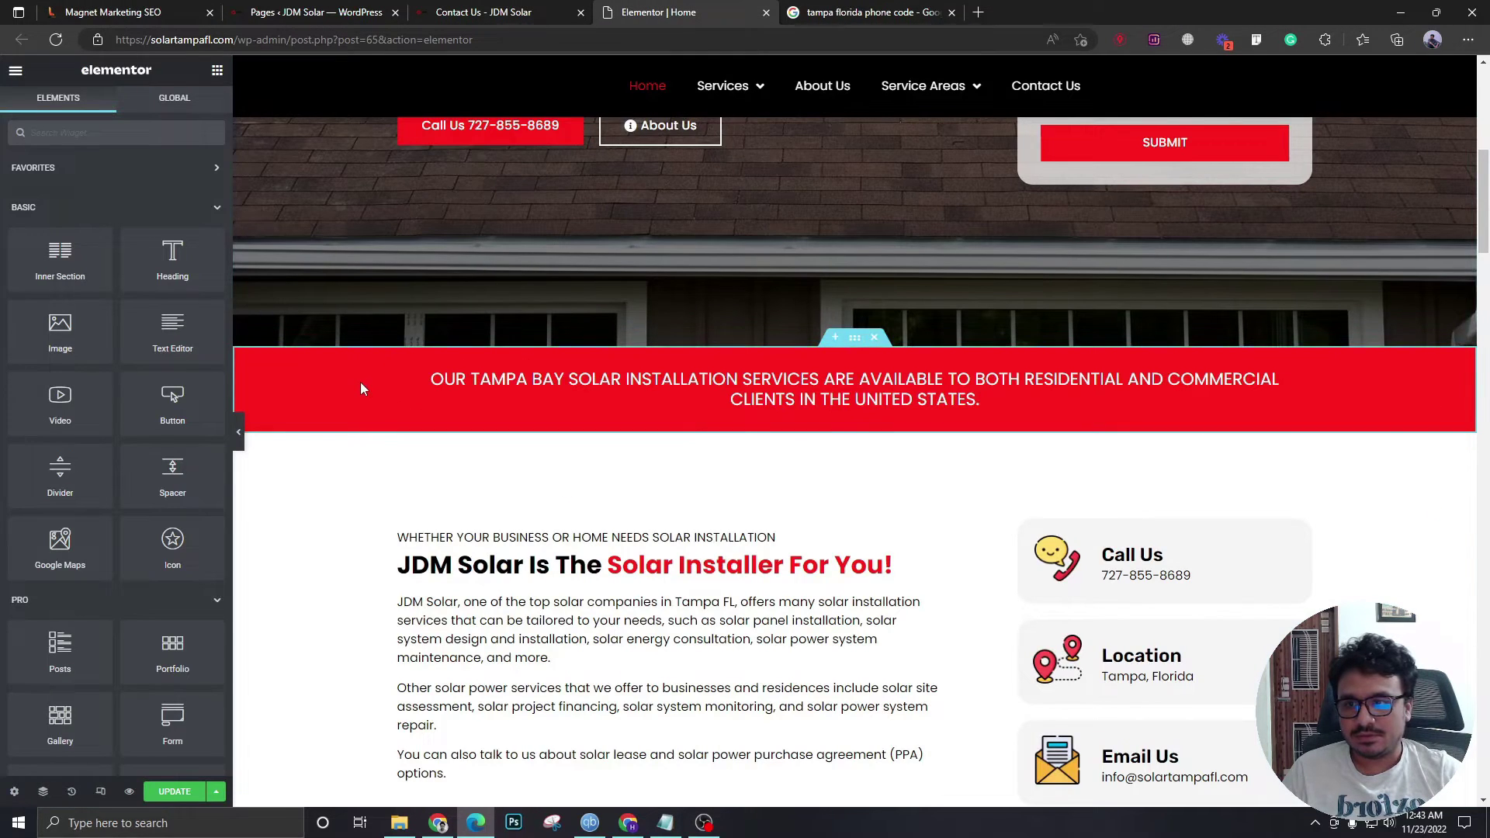
key(super+shift+c)
click(360, 382)
double_click(788, 358)
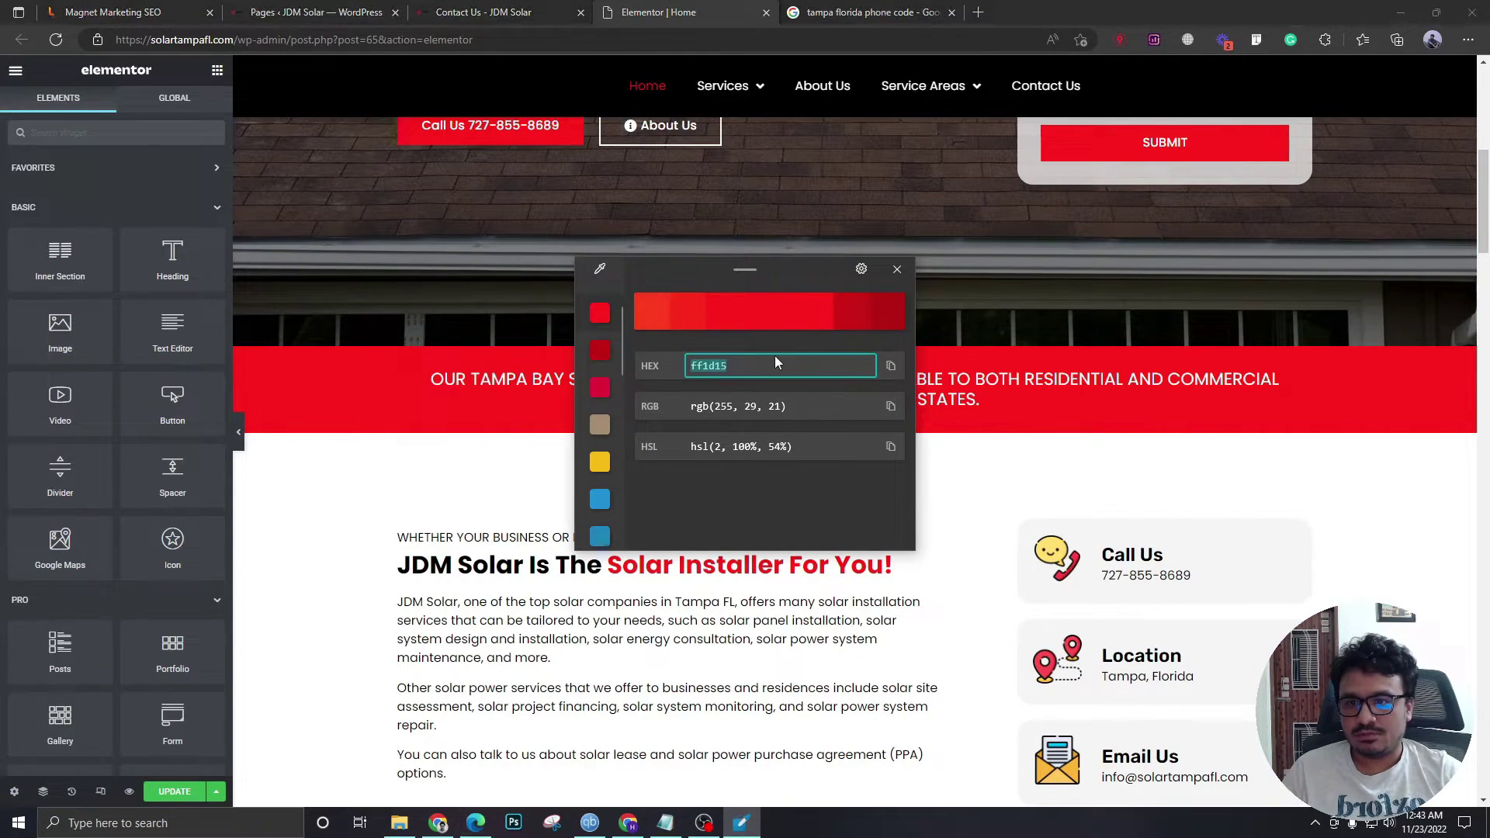
click(896, 269)
click(118, 9)
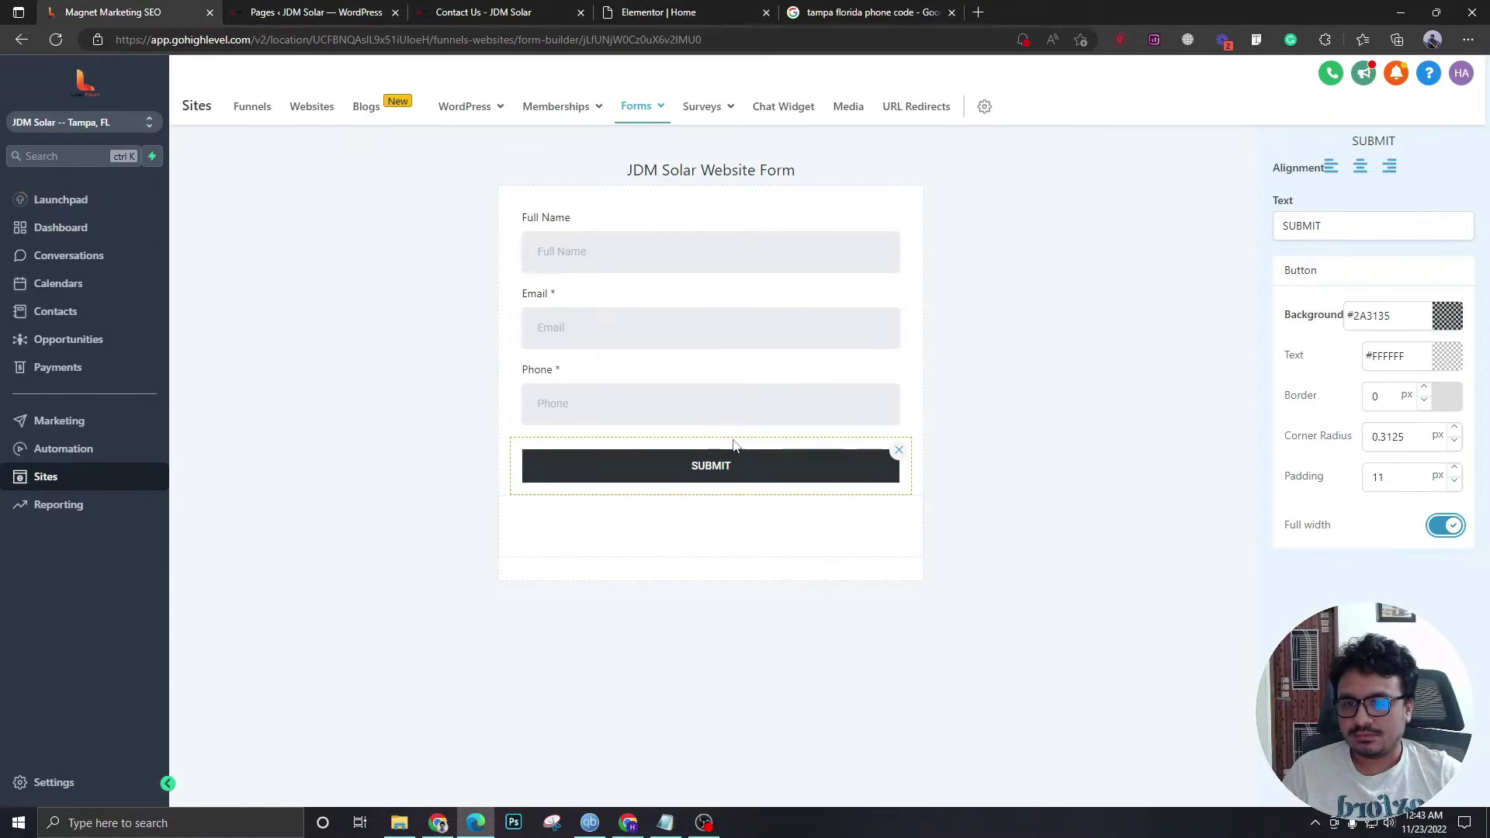
- Set the button background to #ff1d15 and select the form's iframe embed code
click(1388, 316)
key(ctrl+a)
key(ctrl+v)
click(1299, 403)
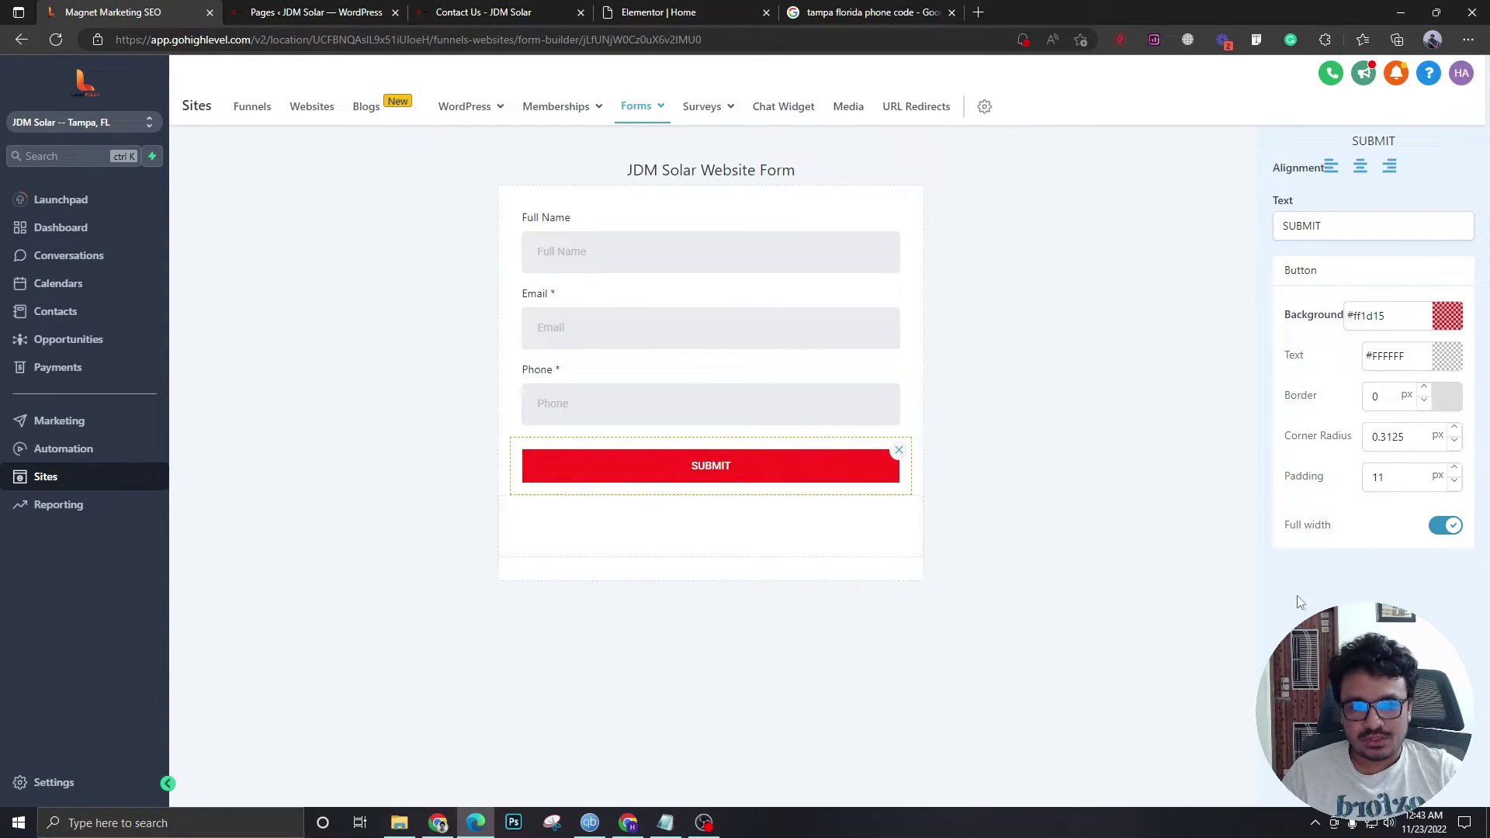
click(1190, 574)
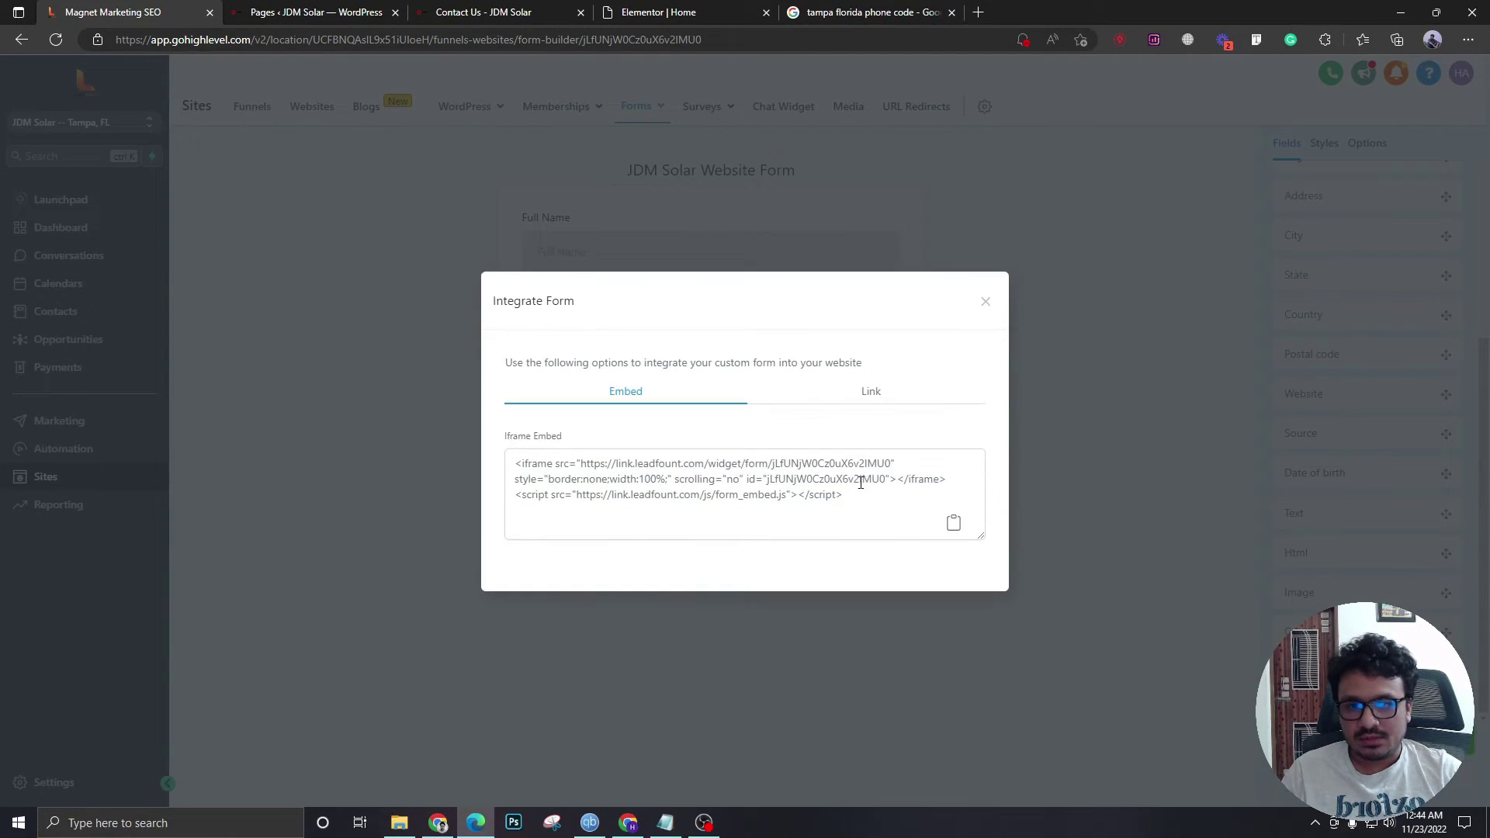
drag(853, 498, 486, 456)
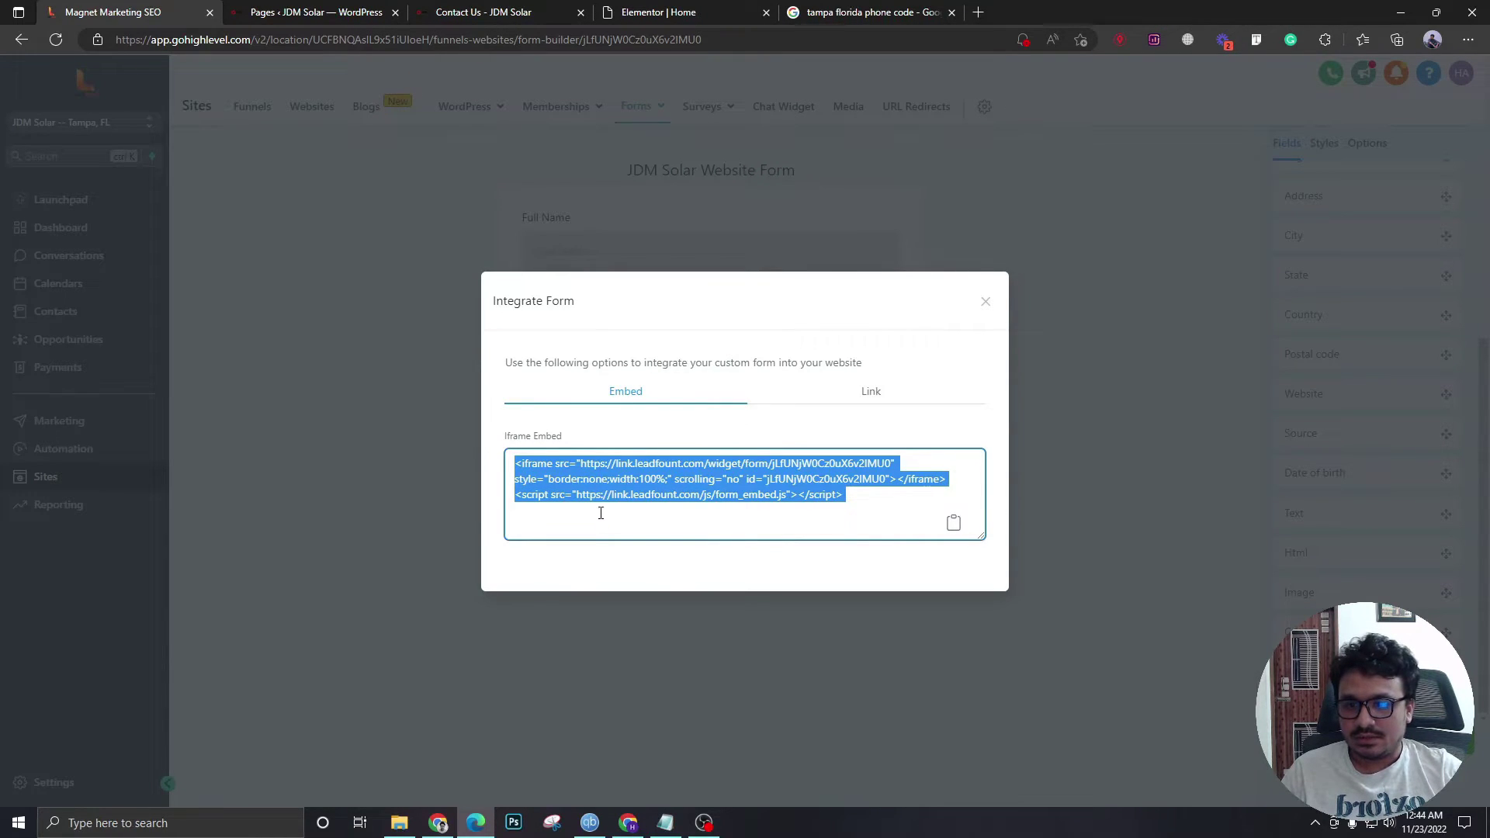
- Delete the old quote form from the home page in Elementor
click(658, 12)
scroll(910, 353, up, 8)
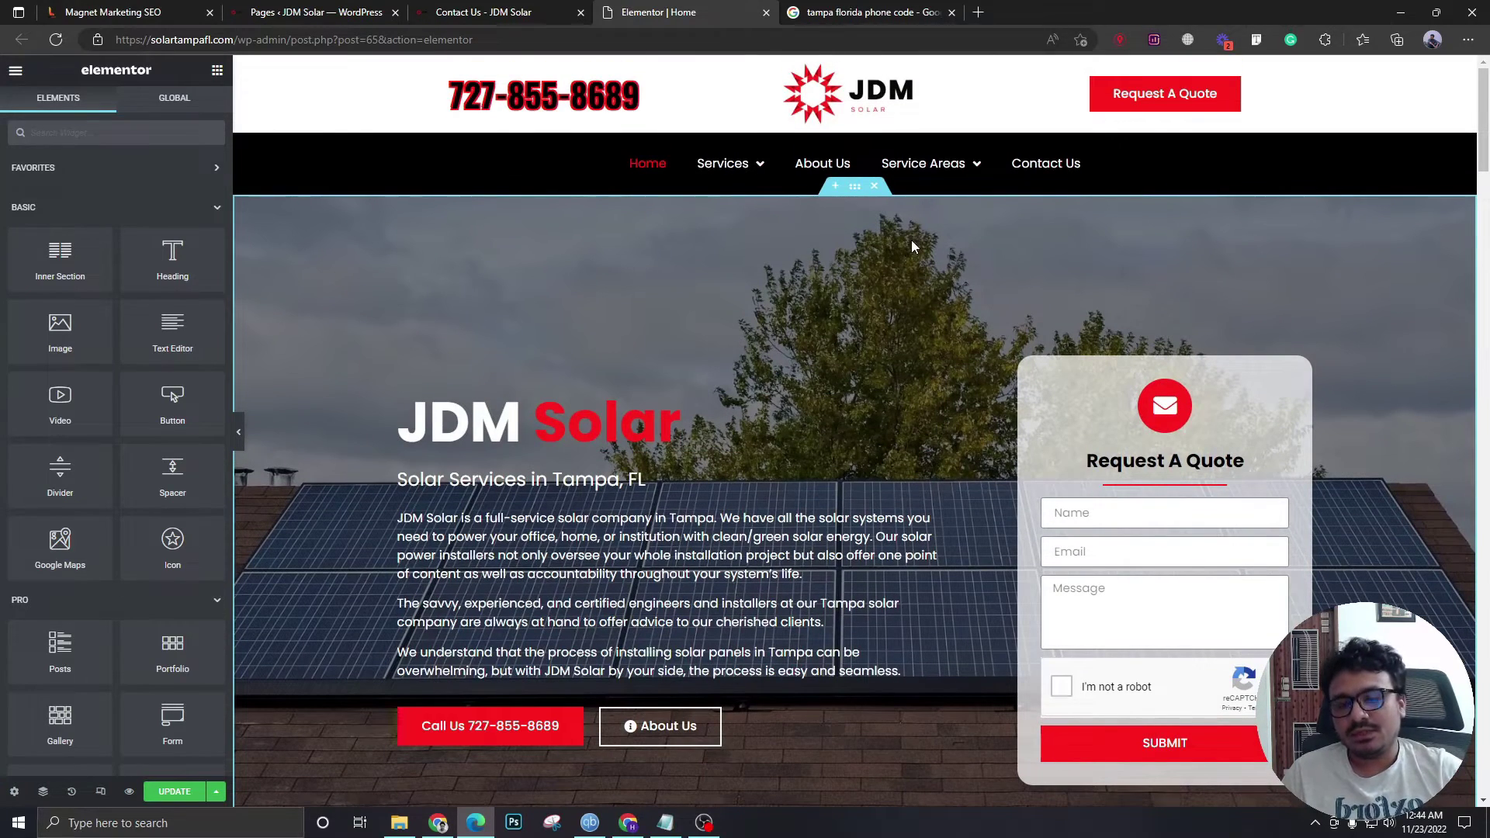
scroll(1086, 279, down, 3)
scroll(1064, 322, up, 1)
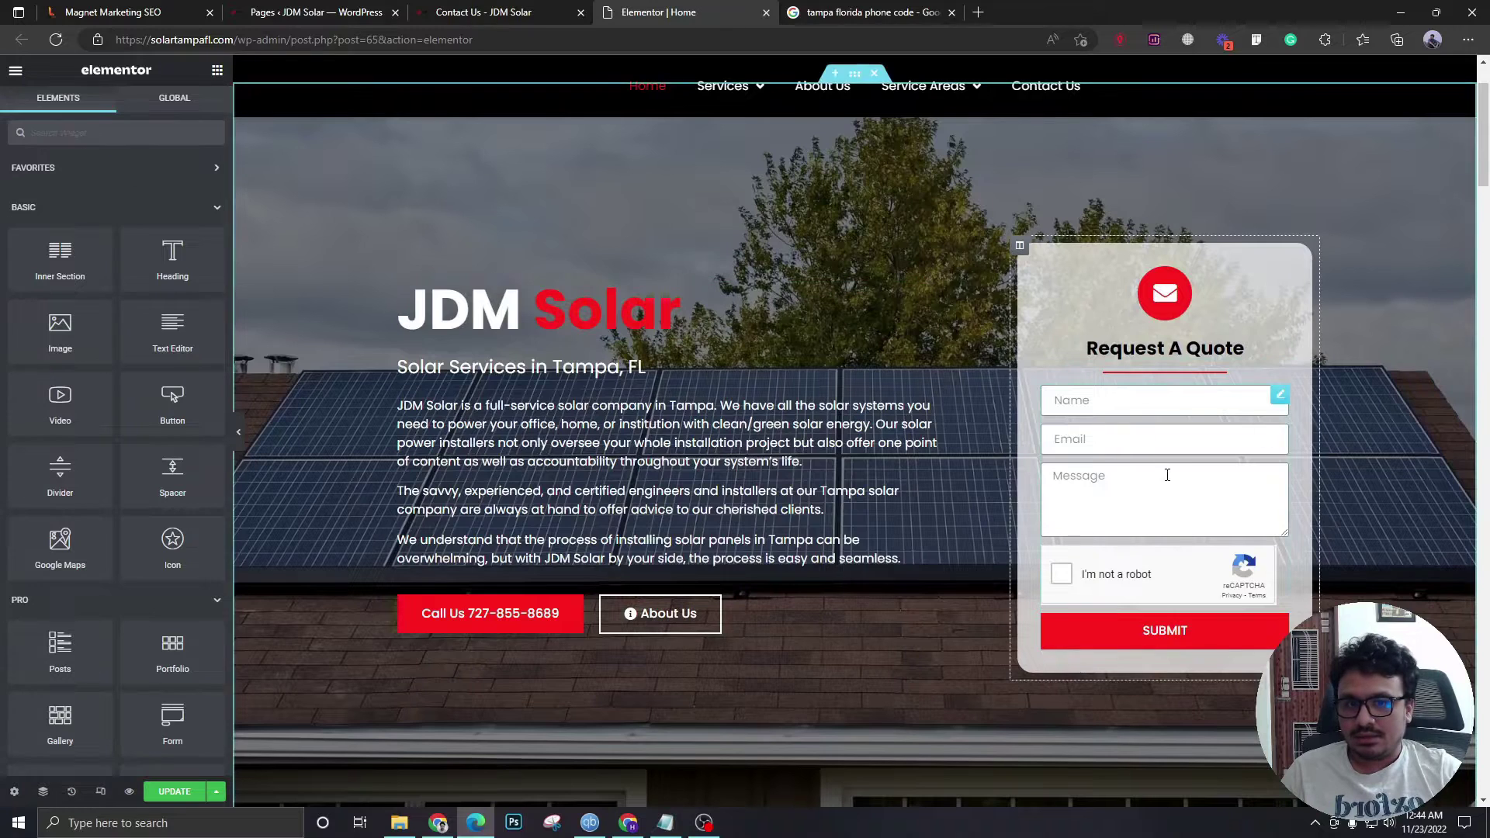
right_click(1280, 405)
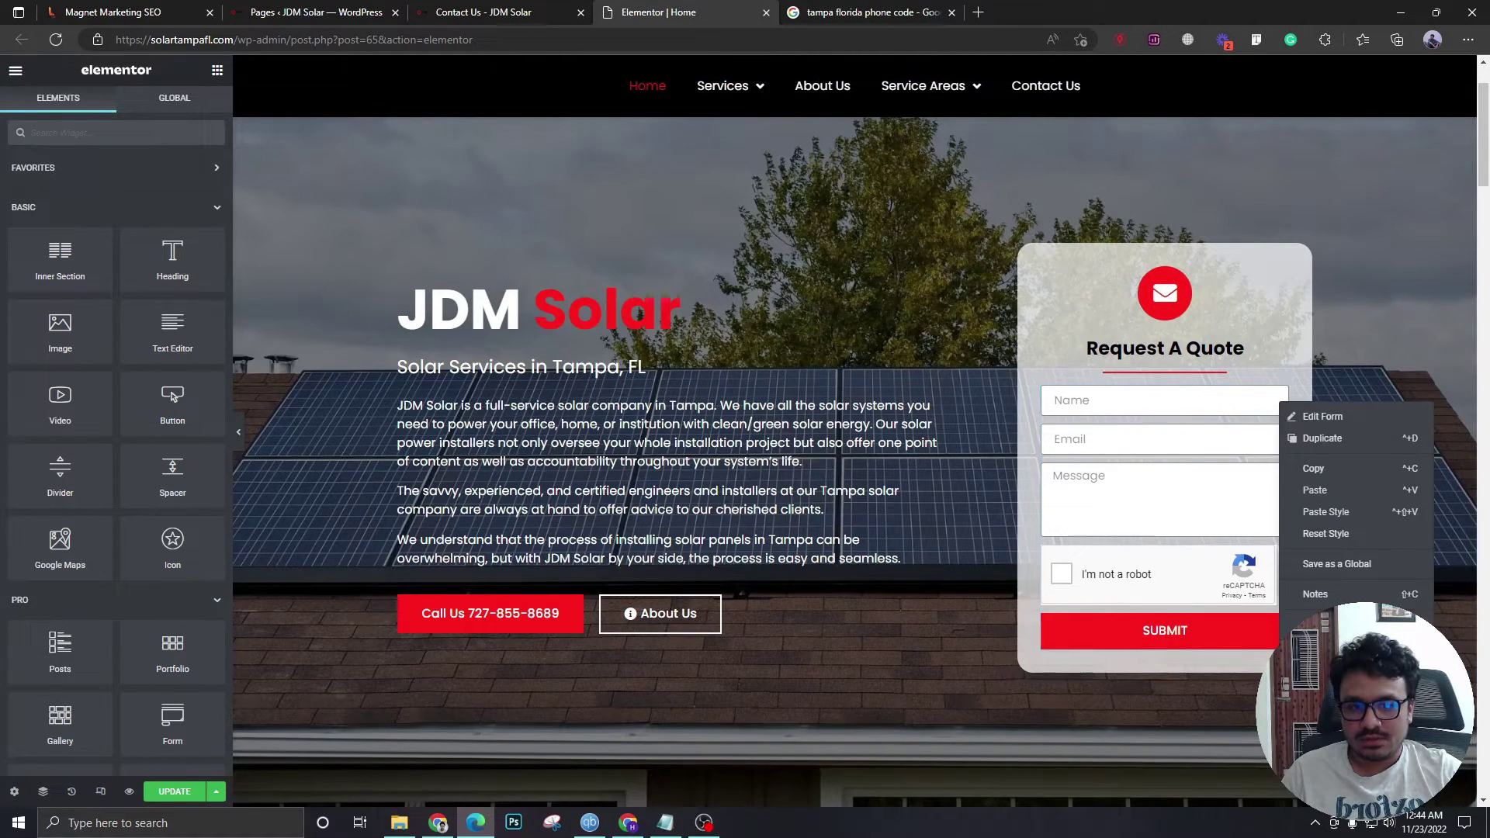
key(Delete)
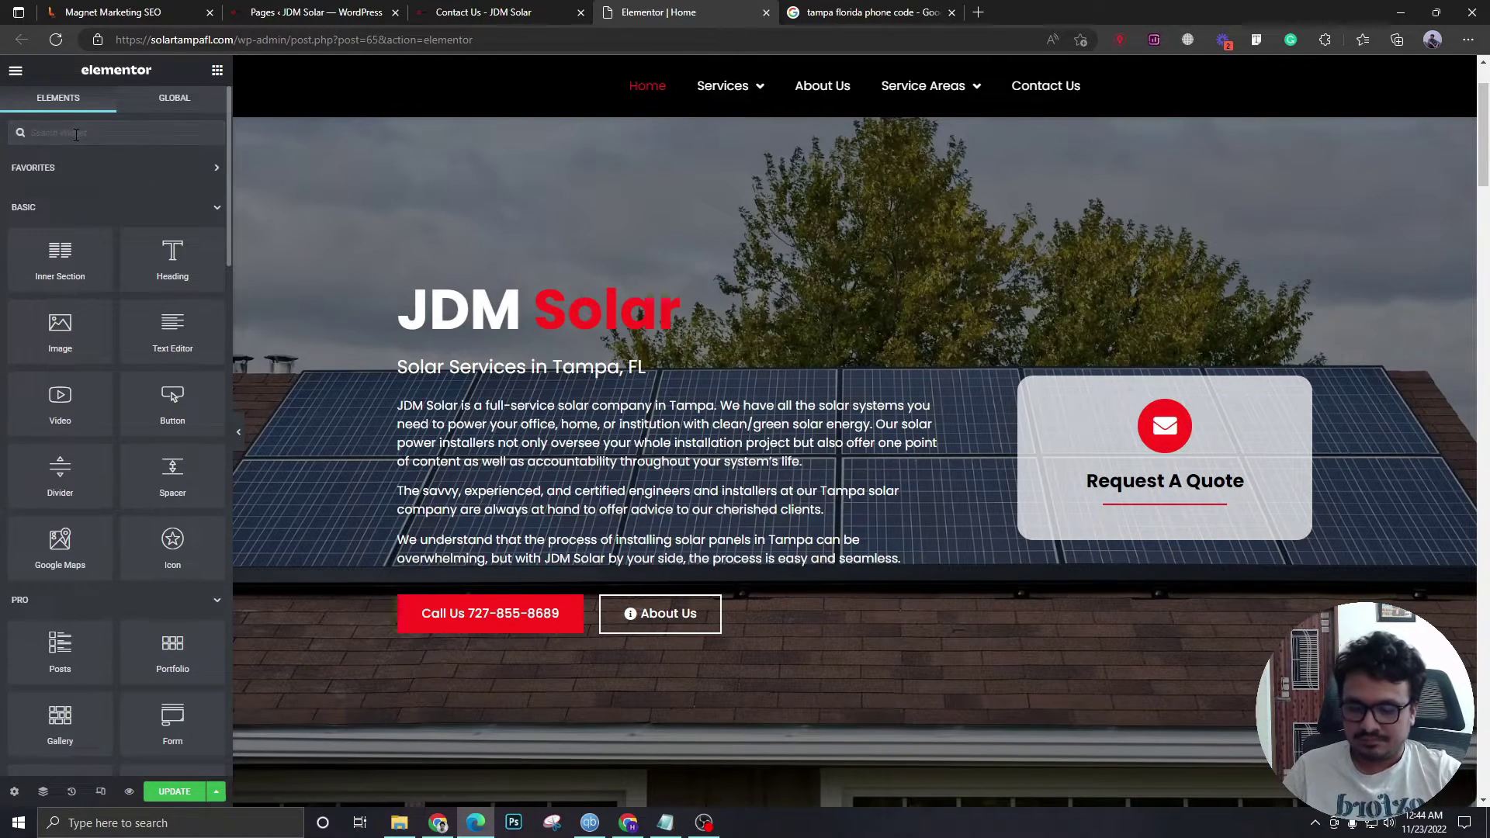
- Put an HTML widget with the form's embed code in Request A Quote and update the page
text(html)
drag(60, 186, 1174, 509)
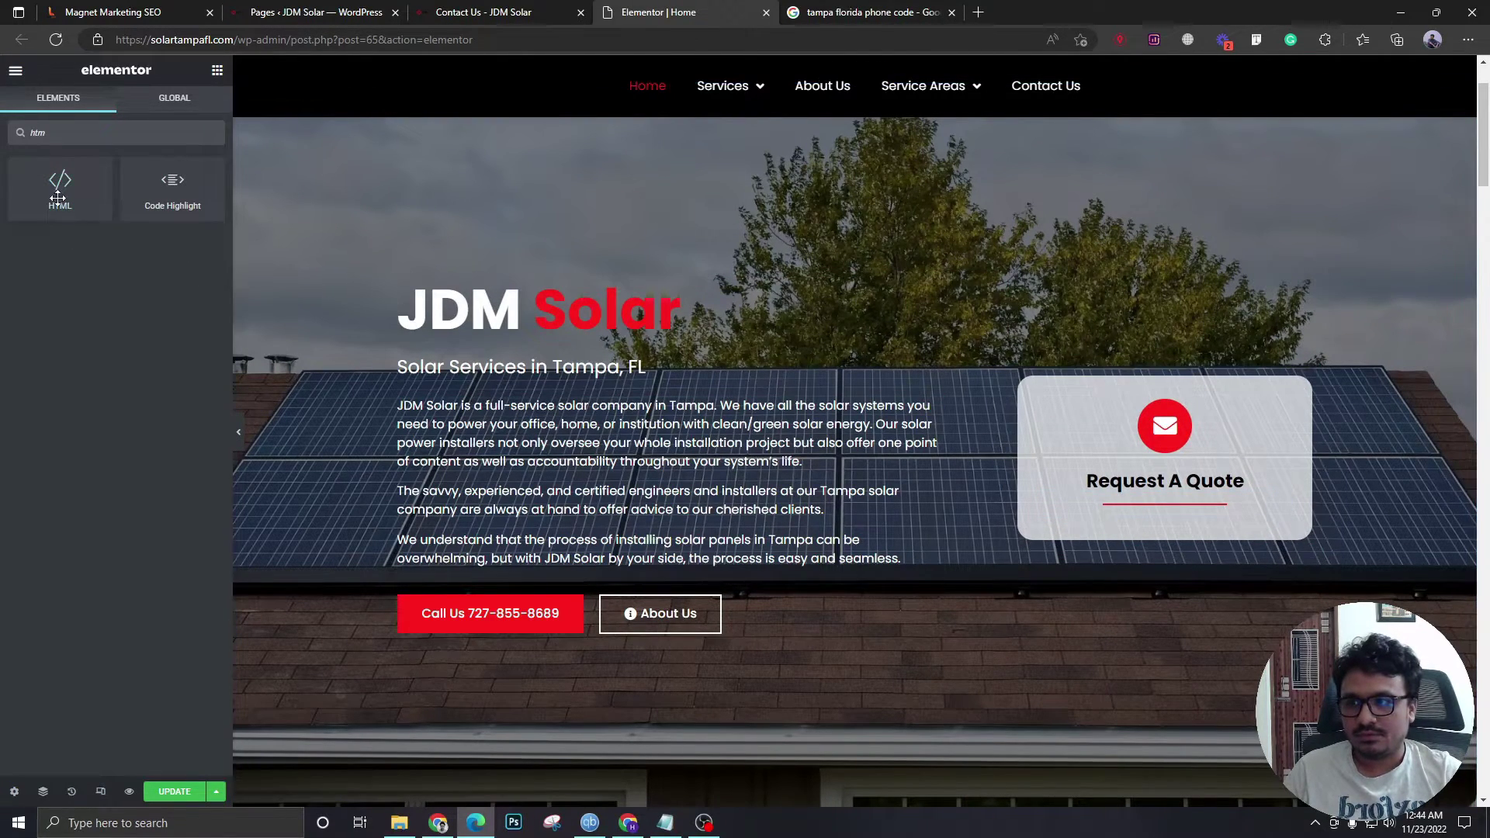
drag(60, 194, 1170, 515)
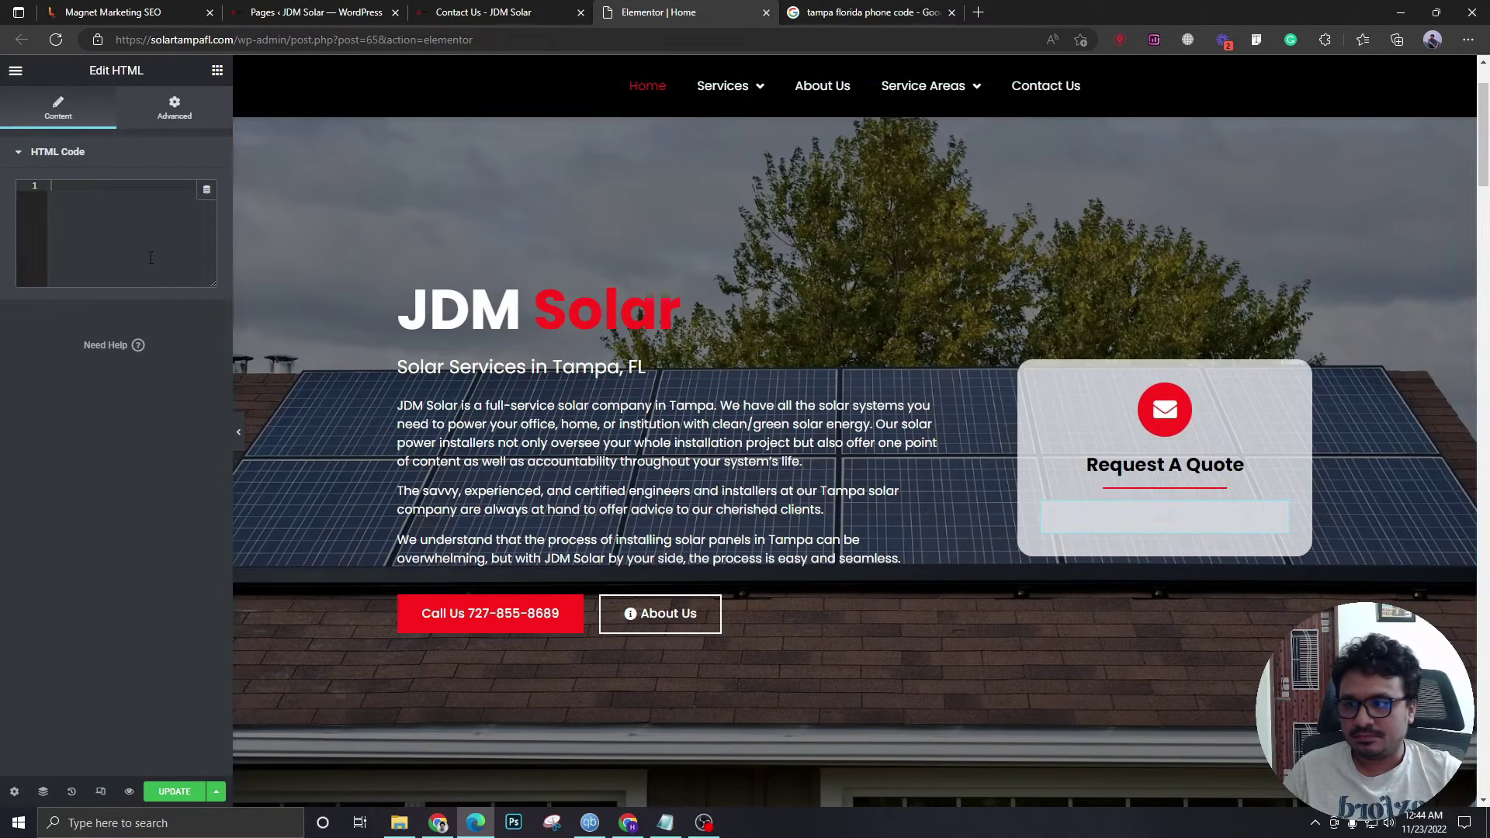
text(<iframe src="https://link.leadfount.com/widget/form/jLfUNjW0Cz0uX6v21MU0" style="border:none;width:100%;" scrolling="no" id="jLfUNjW0Cz0uX6v21MU0"></iframe> <script src="https://link.leadfount.com/js/form_embed.js"></script>)
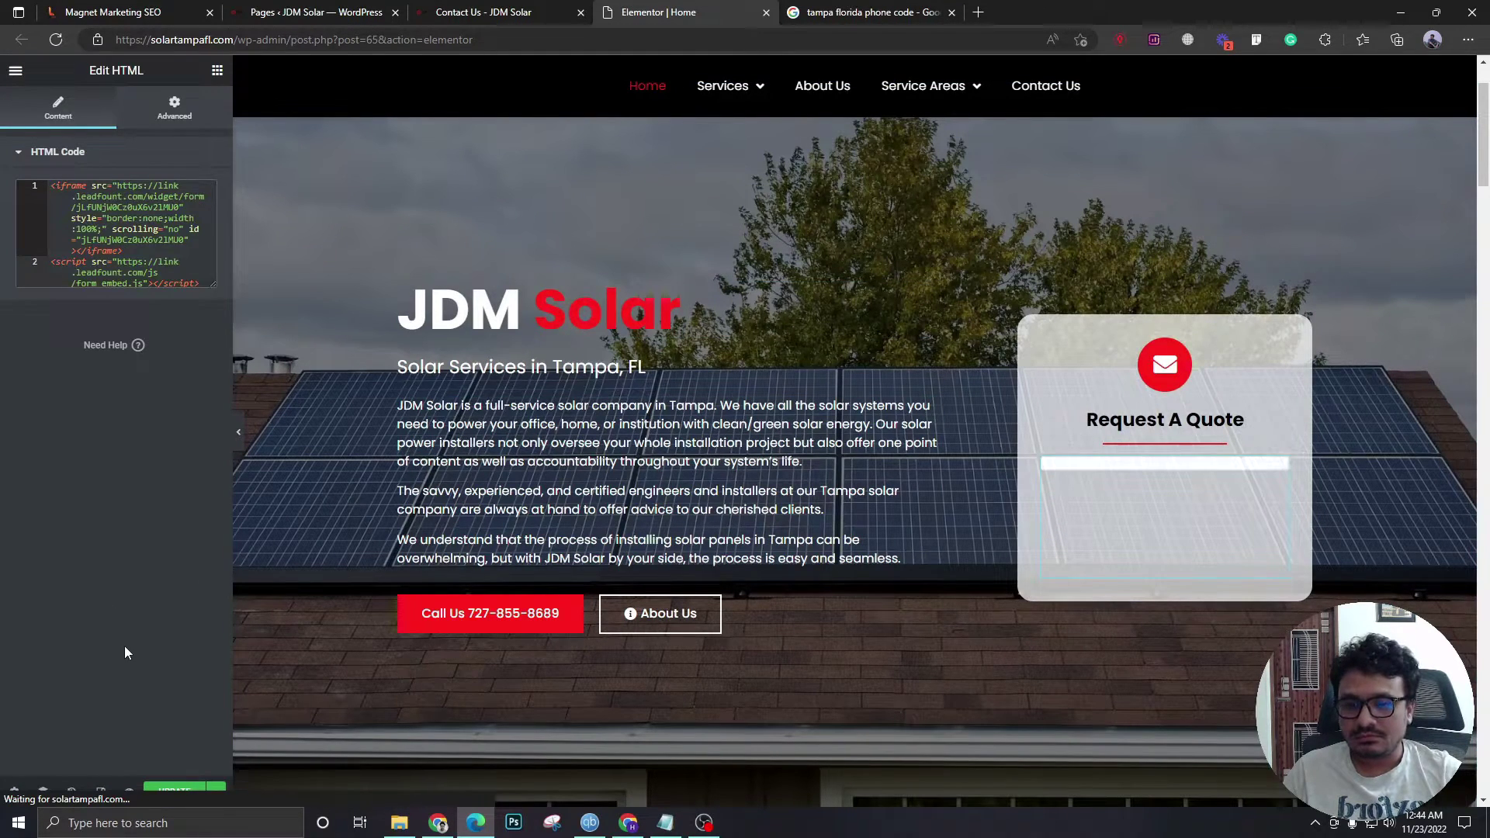
click(175, 791)
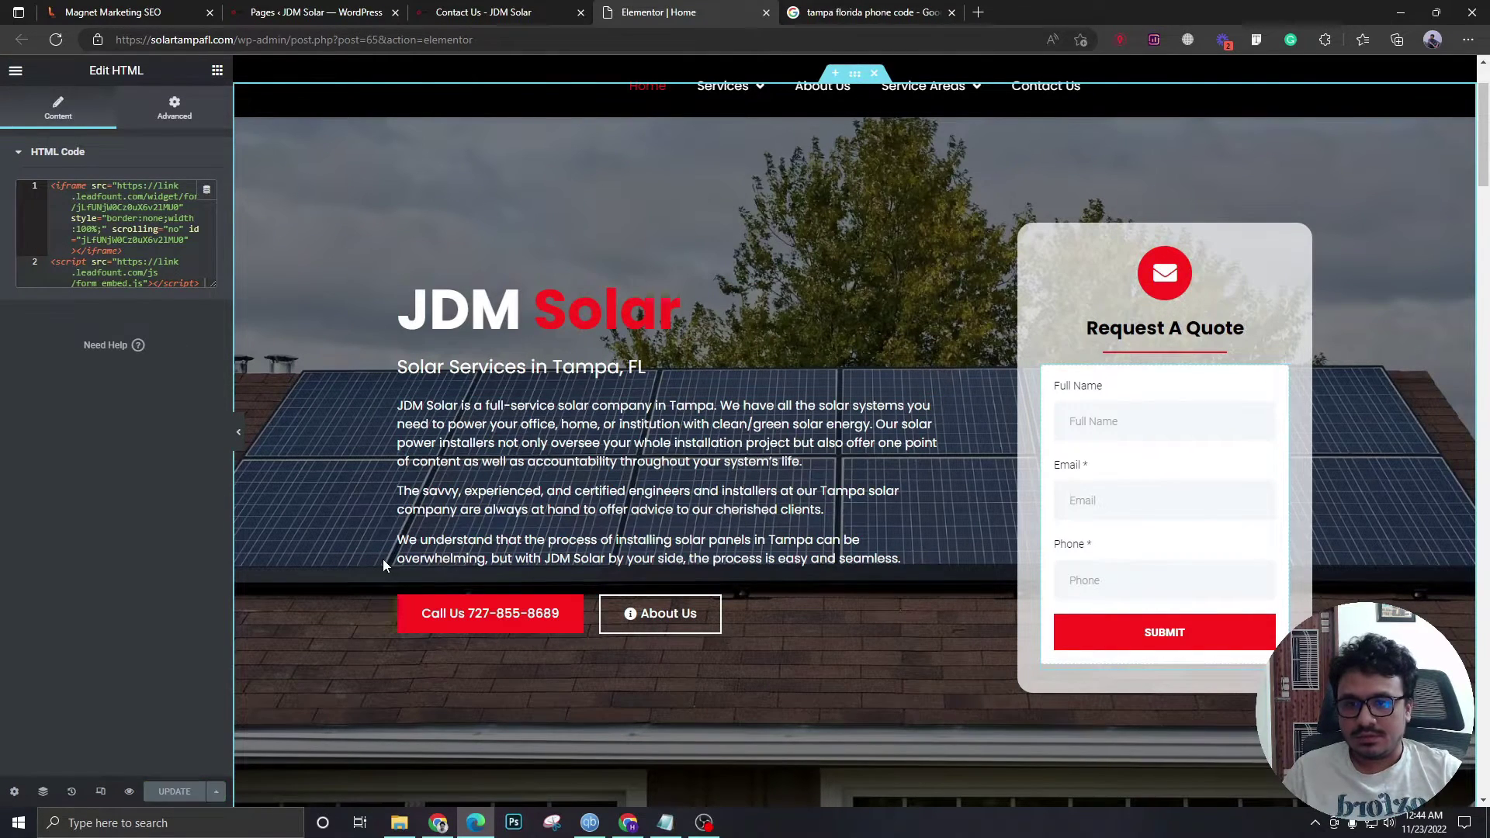
scroll(868, 486, down, 3)
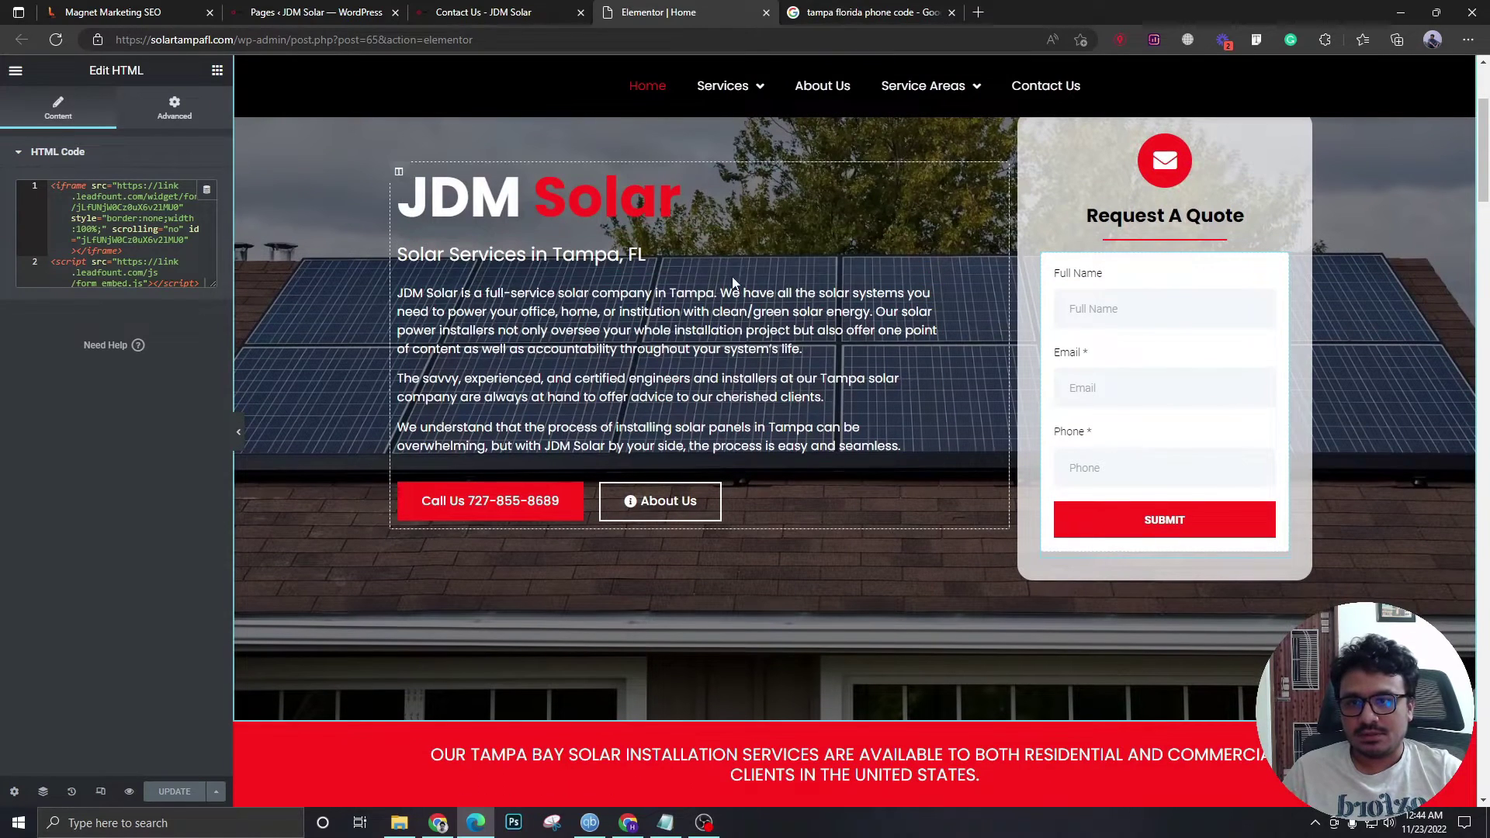
- Close the Integrate Form dialog and go to JDM Solar's Automation Workflows list
click(182, 11)
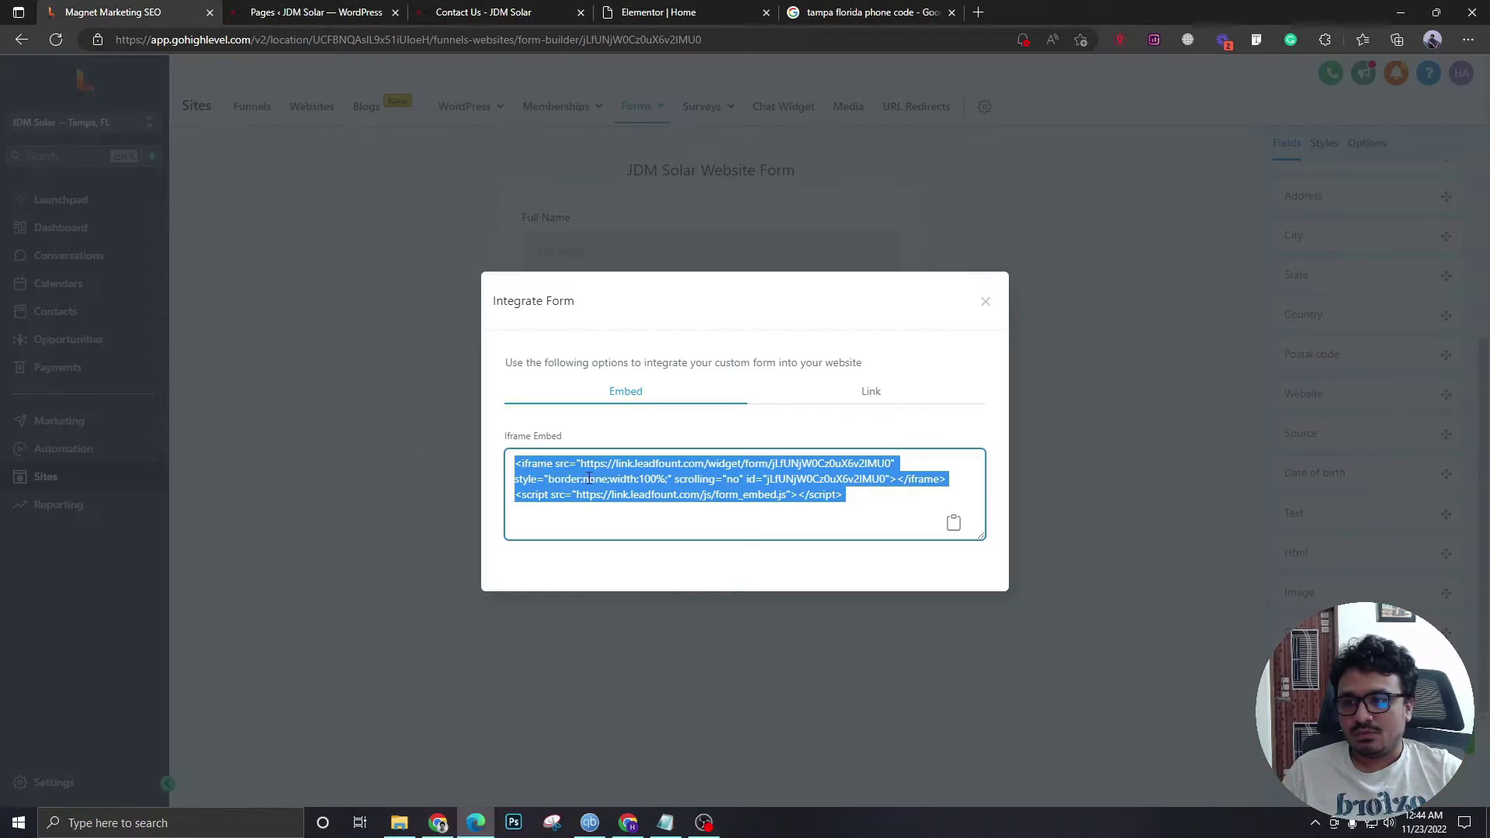
click(985, 301)
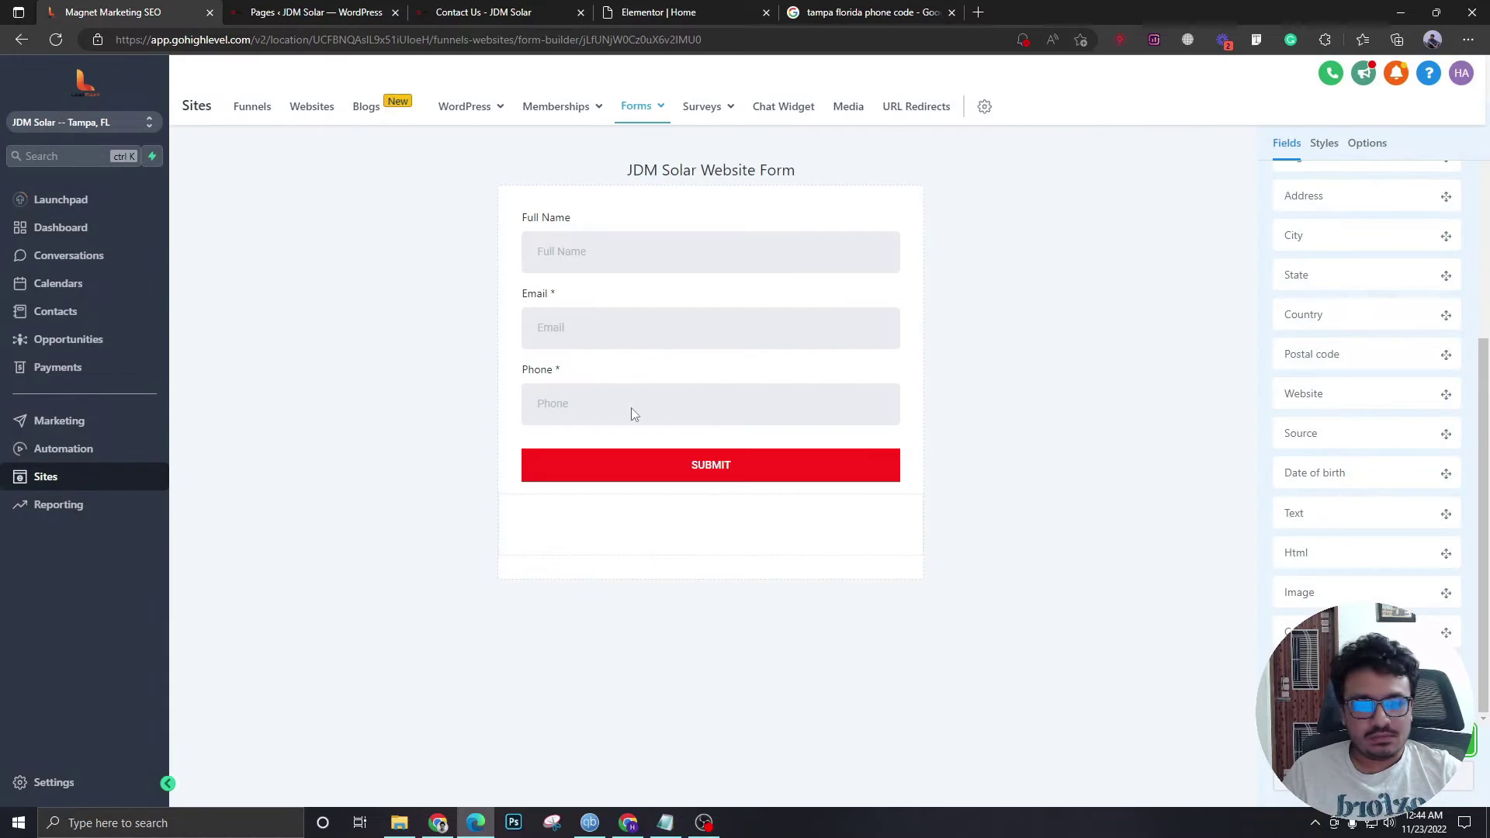
click(76, 454)
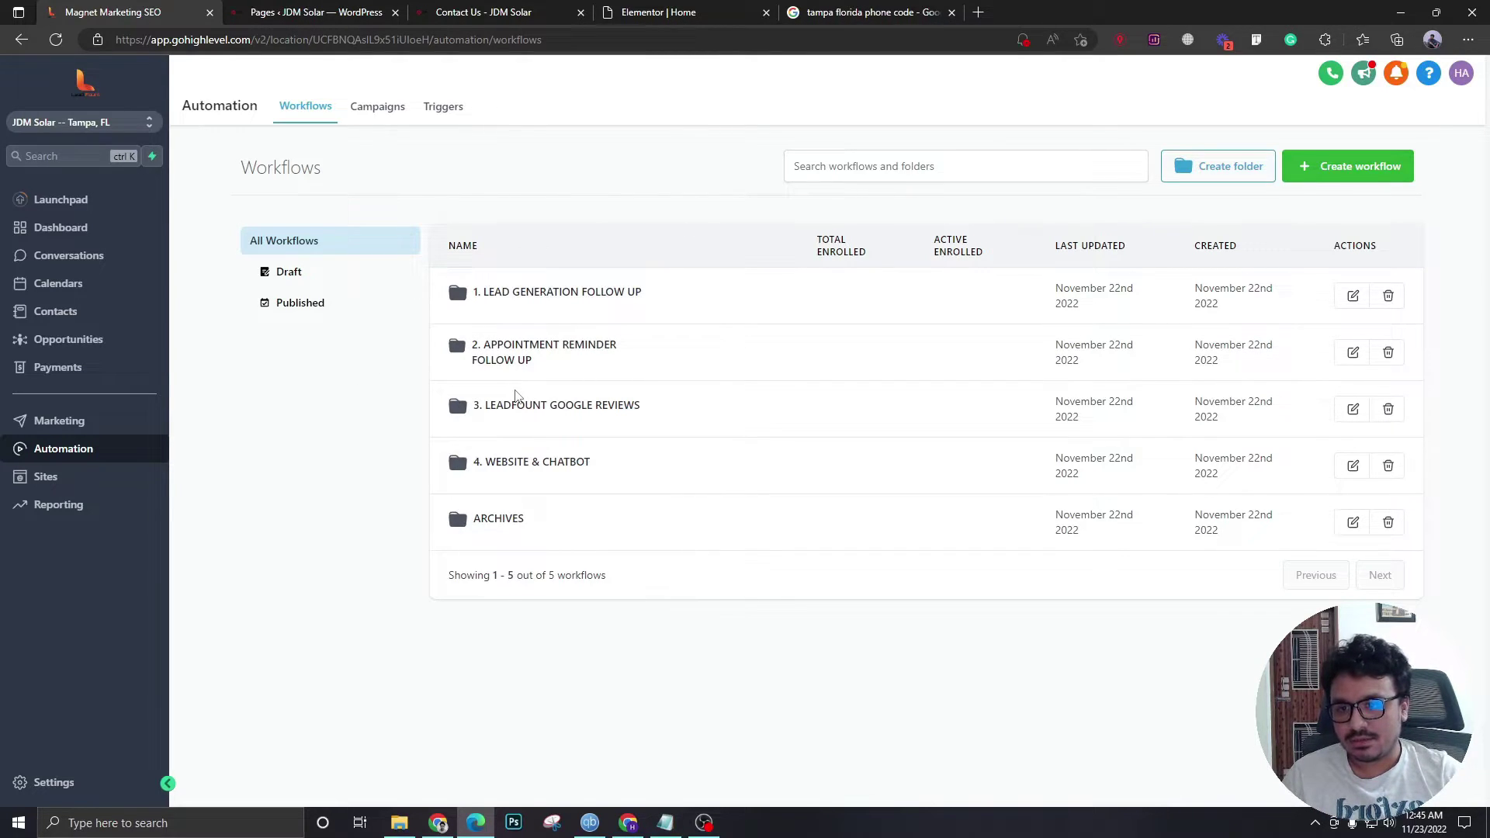
- Set workflow 1.1's Form Submitted trigger to JDM Solar Website Form and save it
click(567, 300)
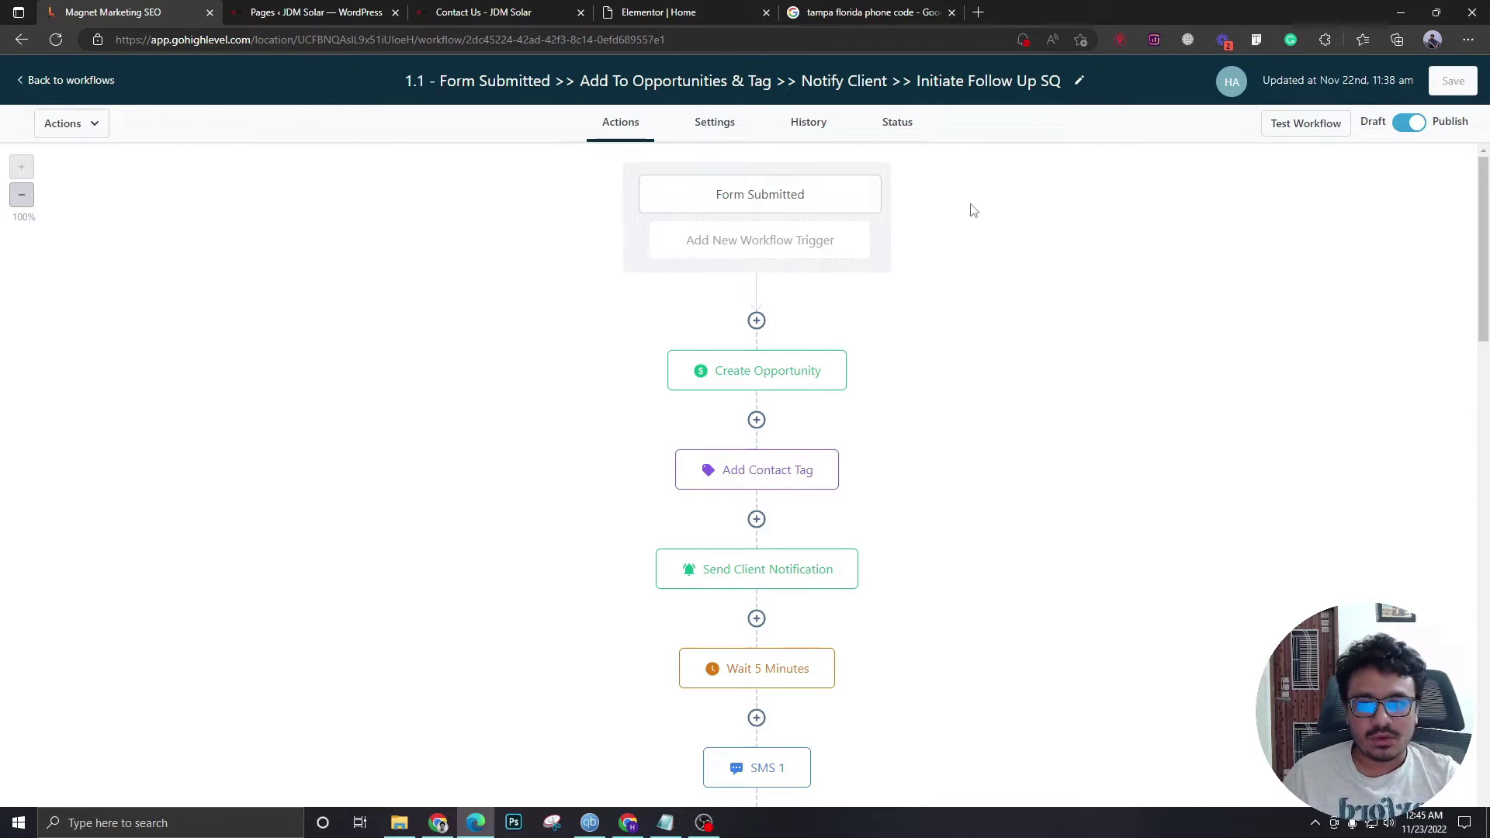
scroll(641, 286, down, 20)
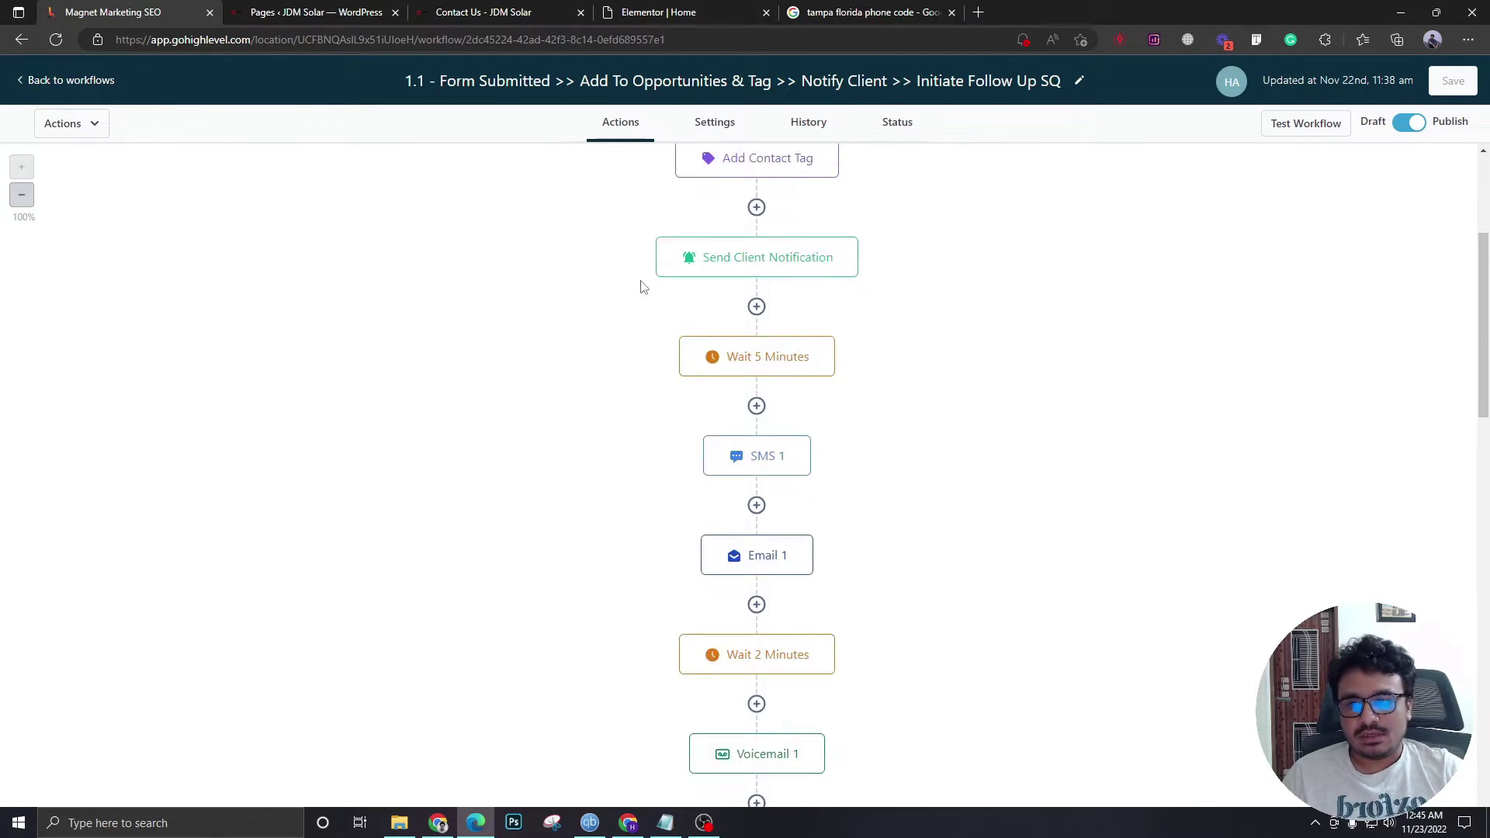
scroll(651, 410, up, 20)
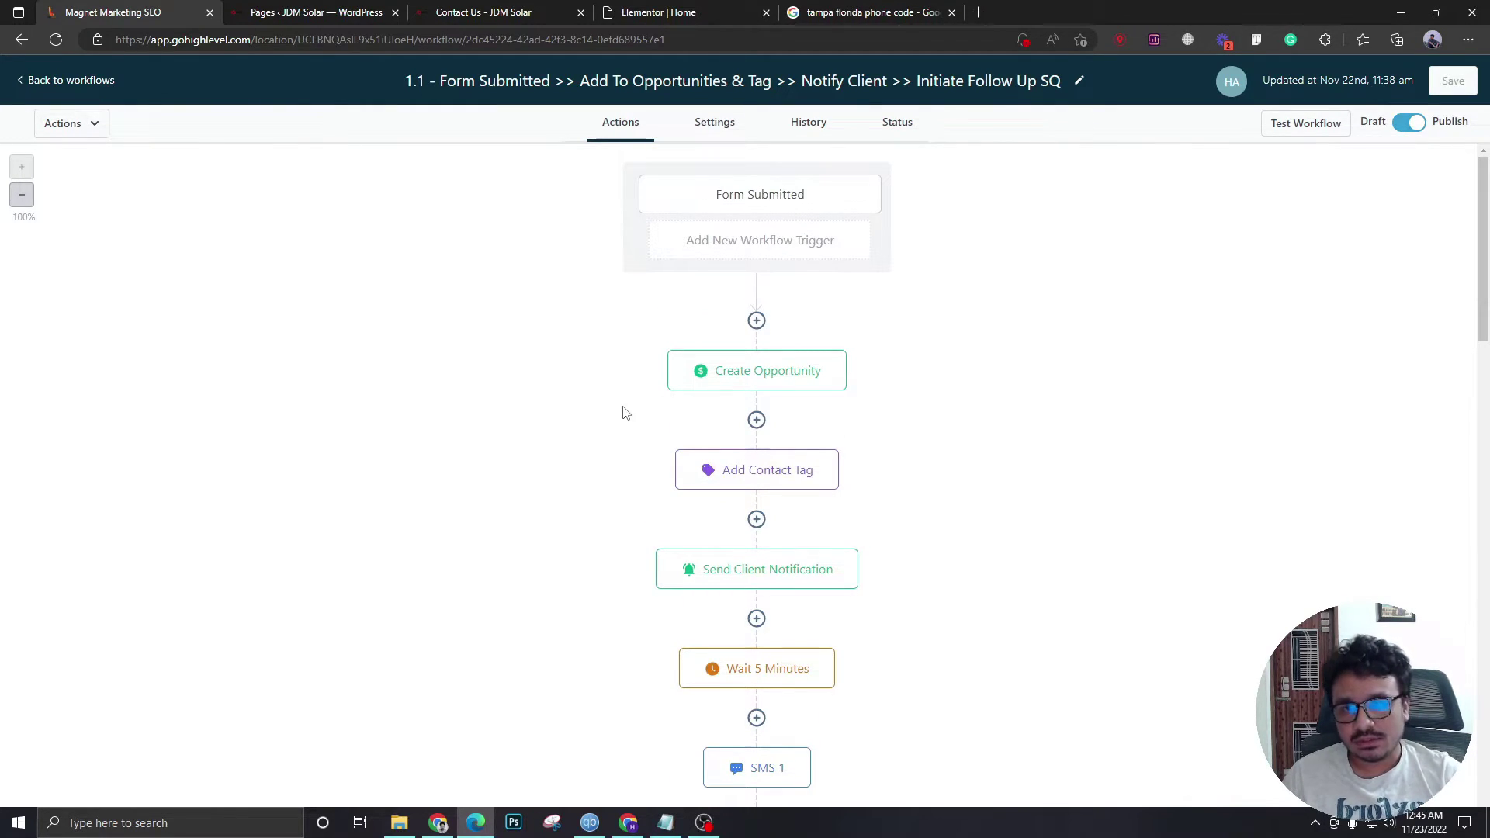
click(764, 203)
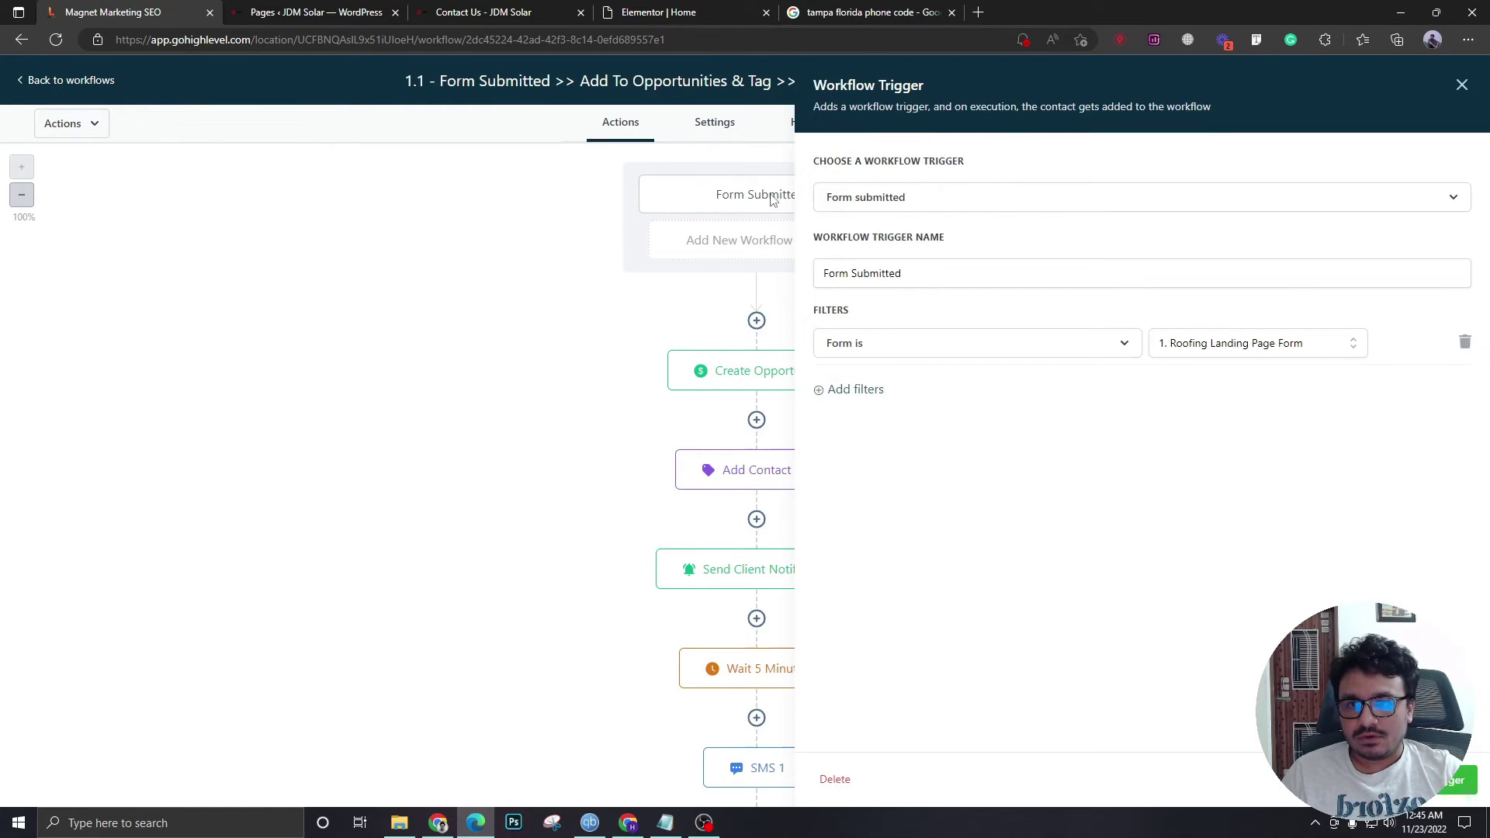
click(1208, 351)
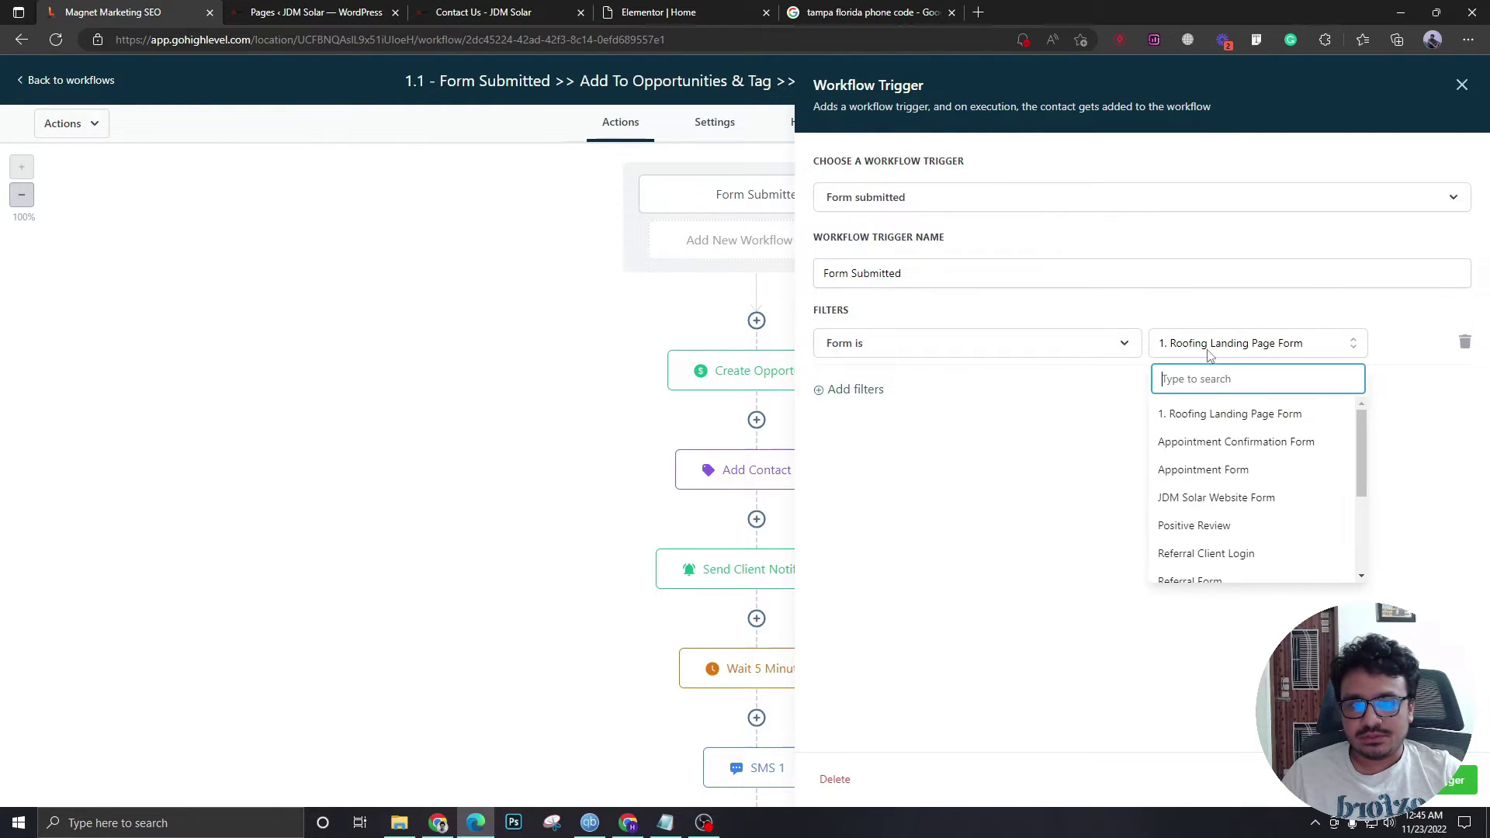
click(1227, 500)
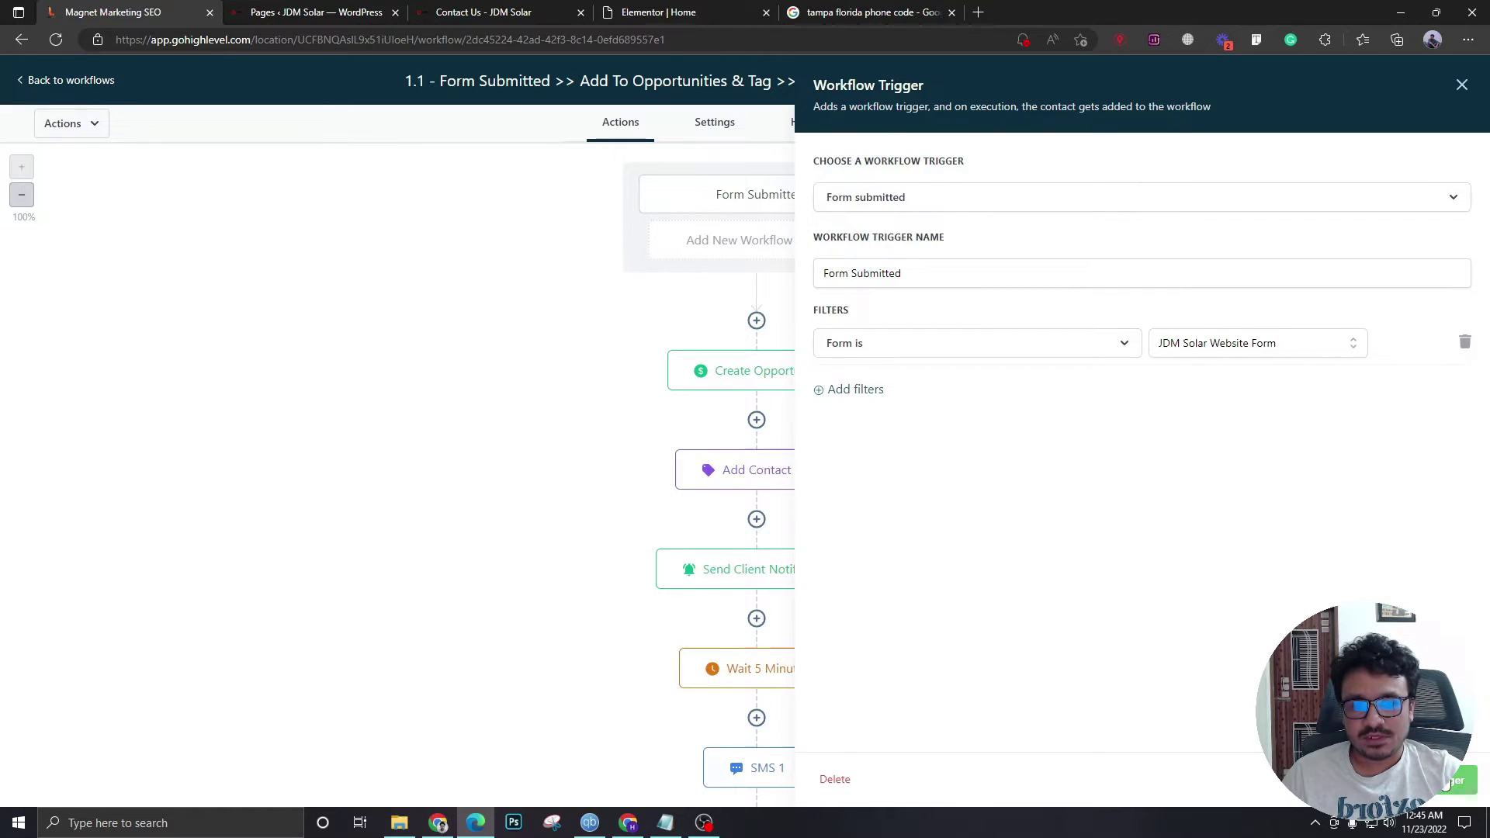
click(1444, 782)
- Save the Create Opportunity step with the Main pipeline kept
click(735, 380)
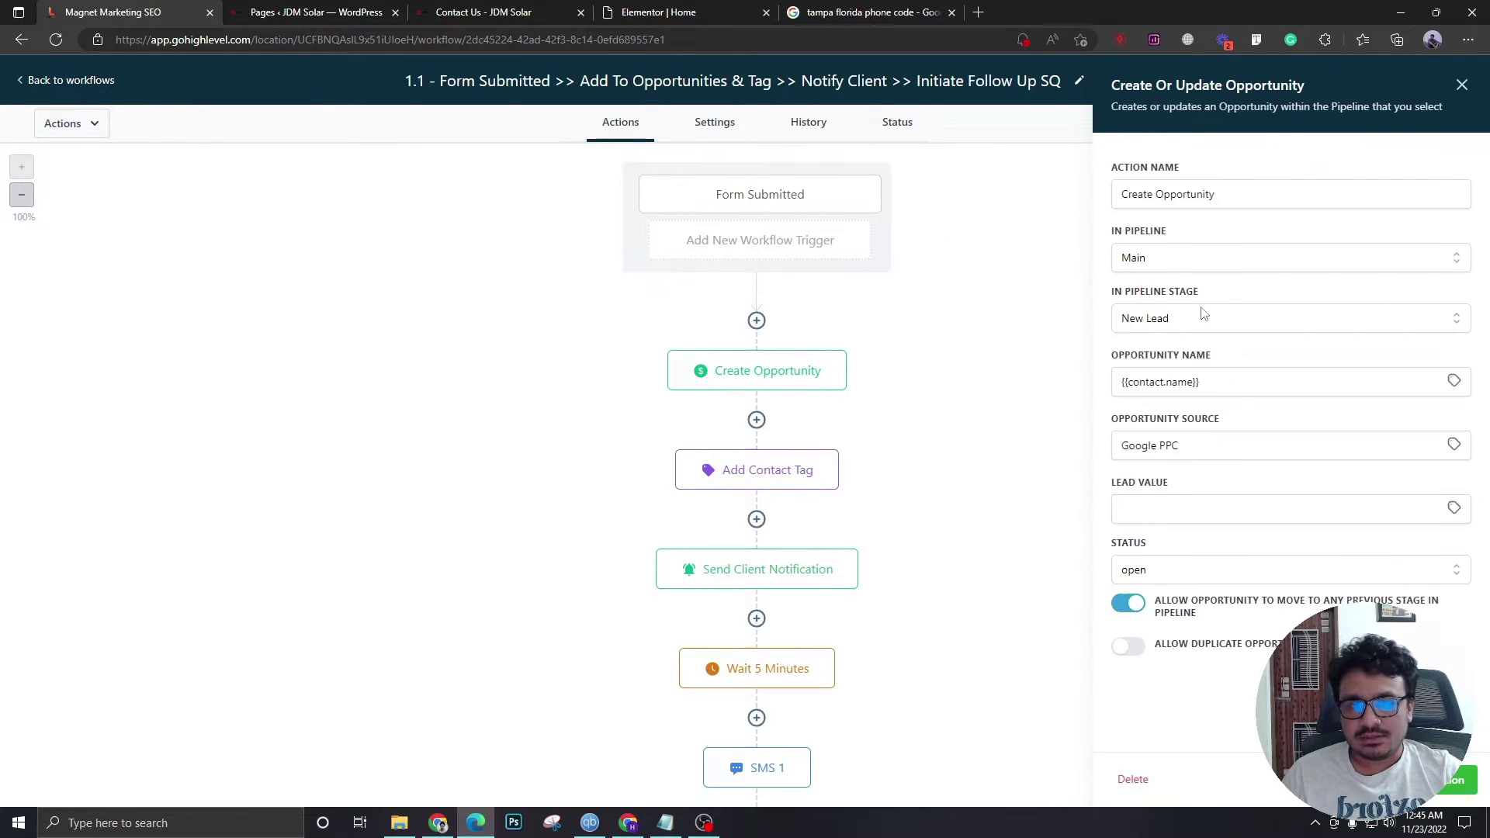
click(1176, 261)
click(1193, 330)
click(1468, 795)
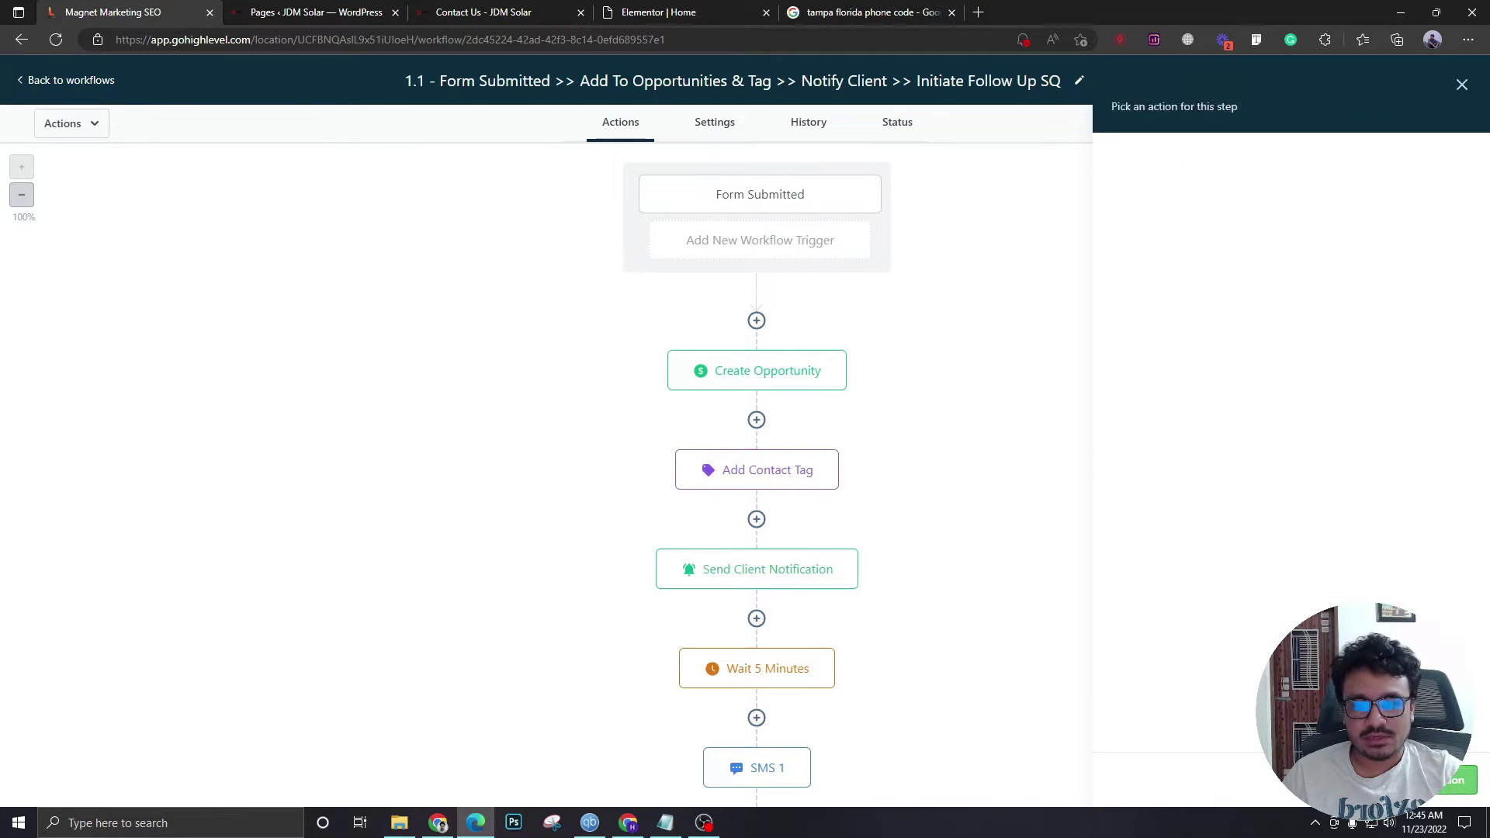
- Replace the google ppc contact tag with 'website contact form' and open Send Client Notification
click(756, 489)
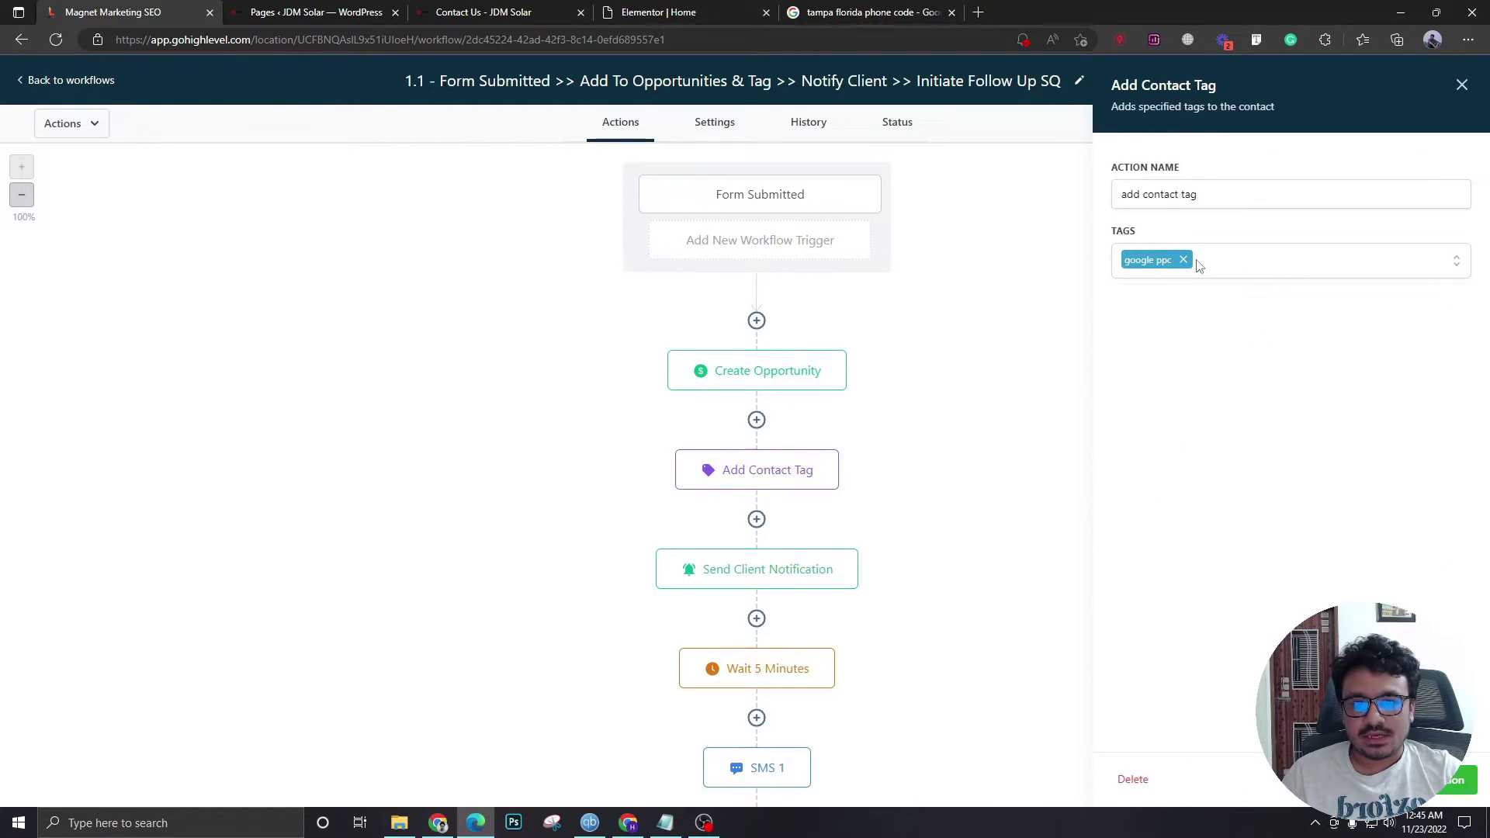
click(1183, 261)
click(1168, 264)
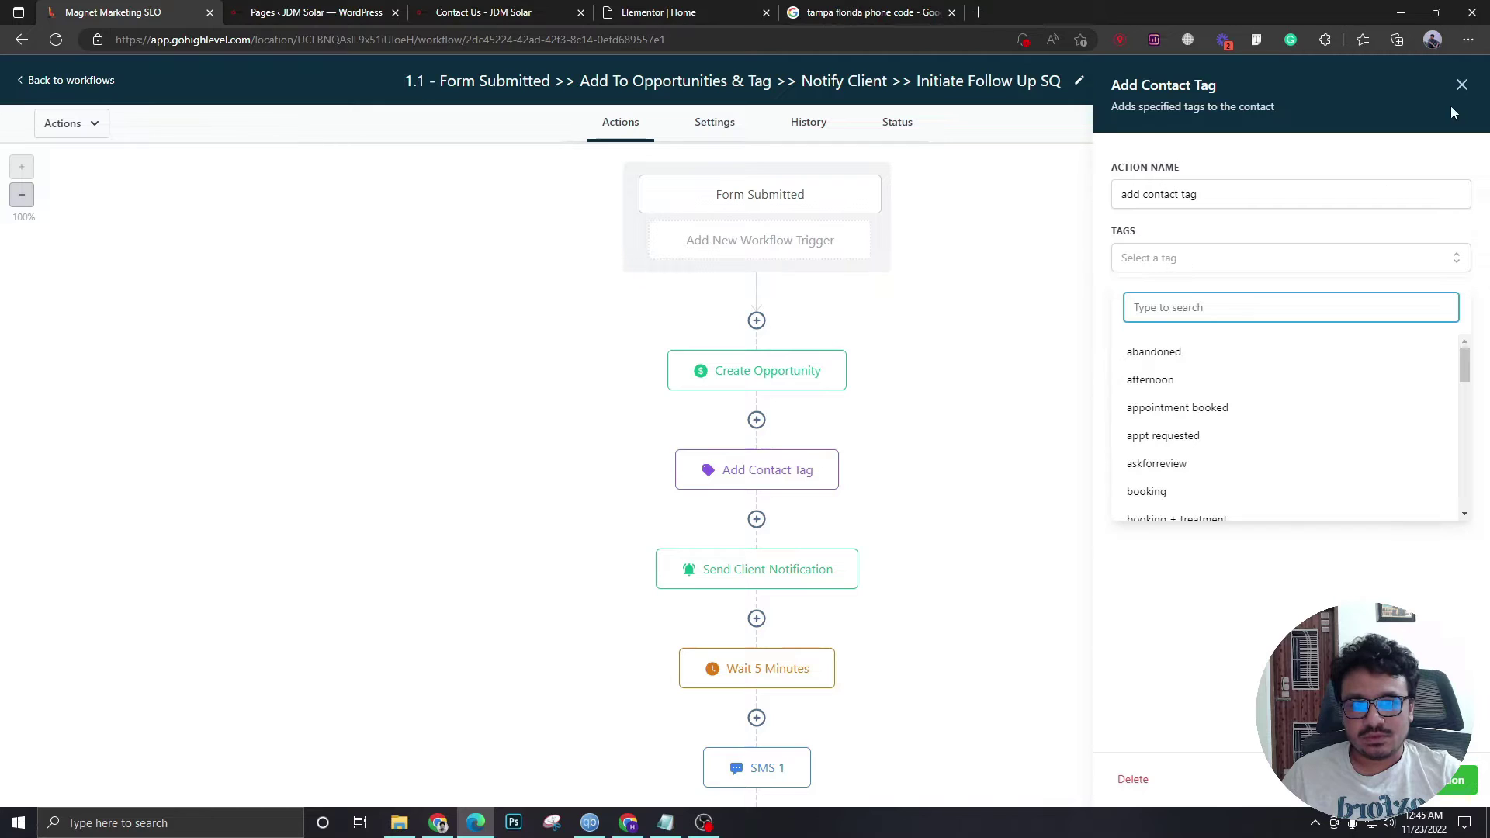
click(1462, 85)
click(799, 474)
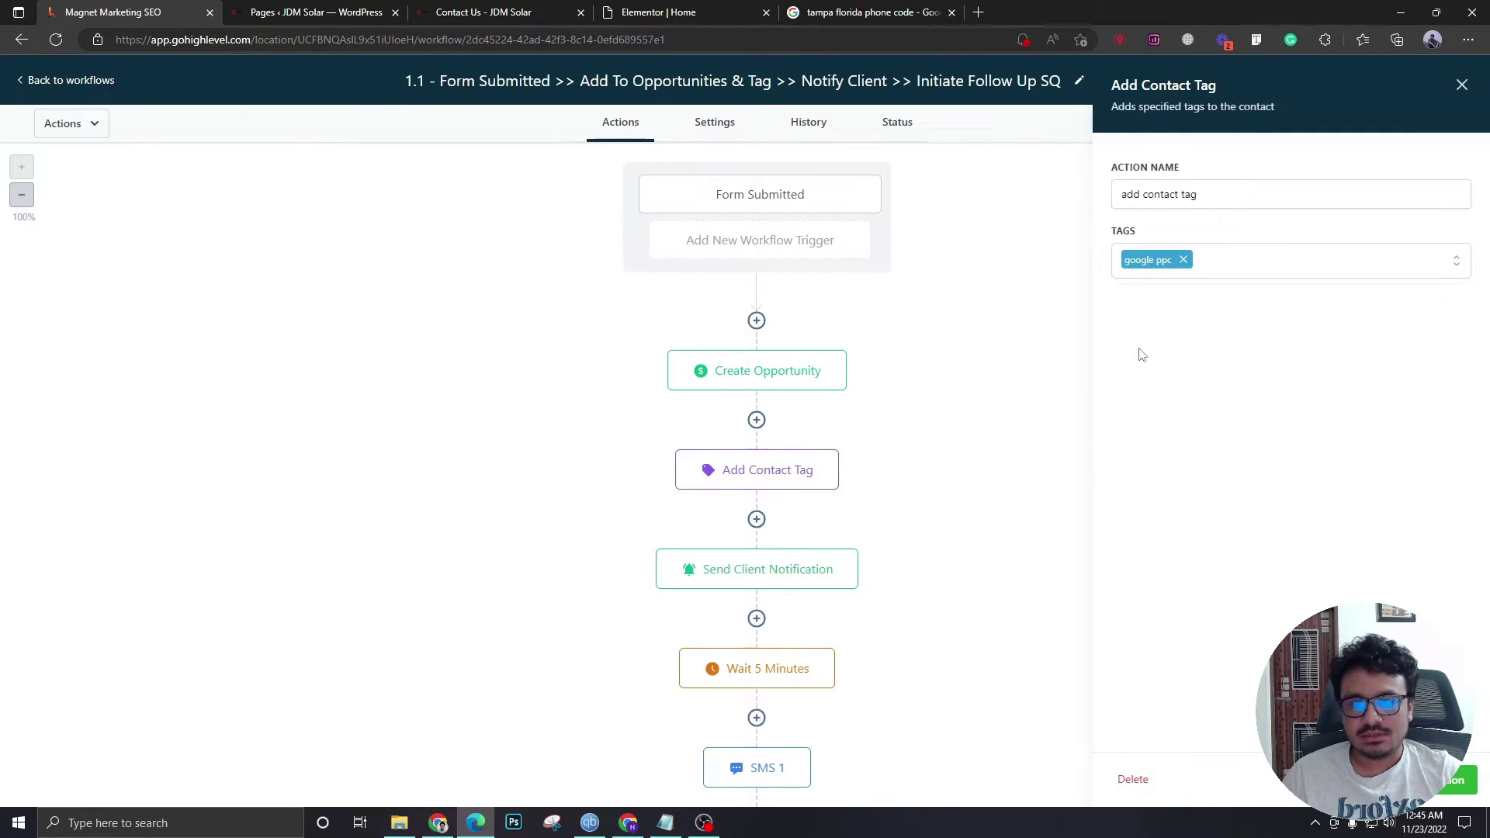
click(1183, 261)
click(1180, 262)
text(website)
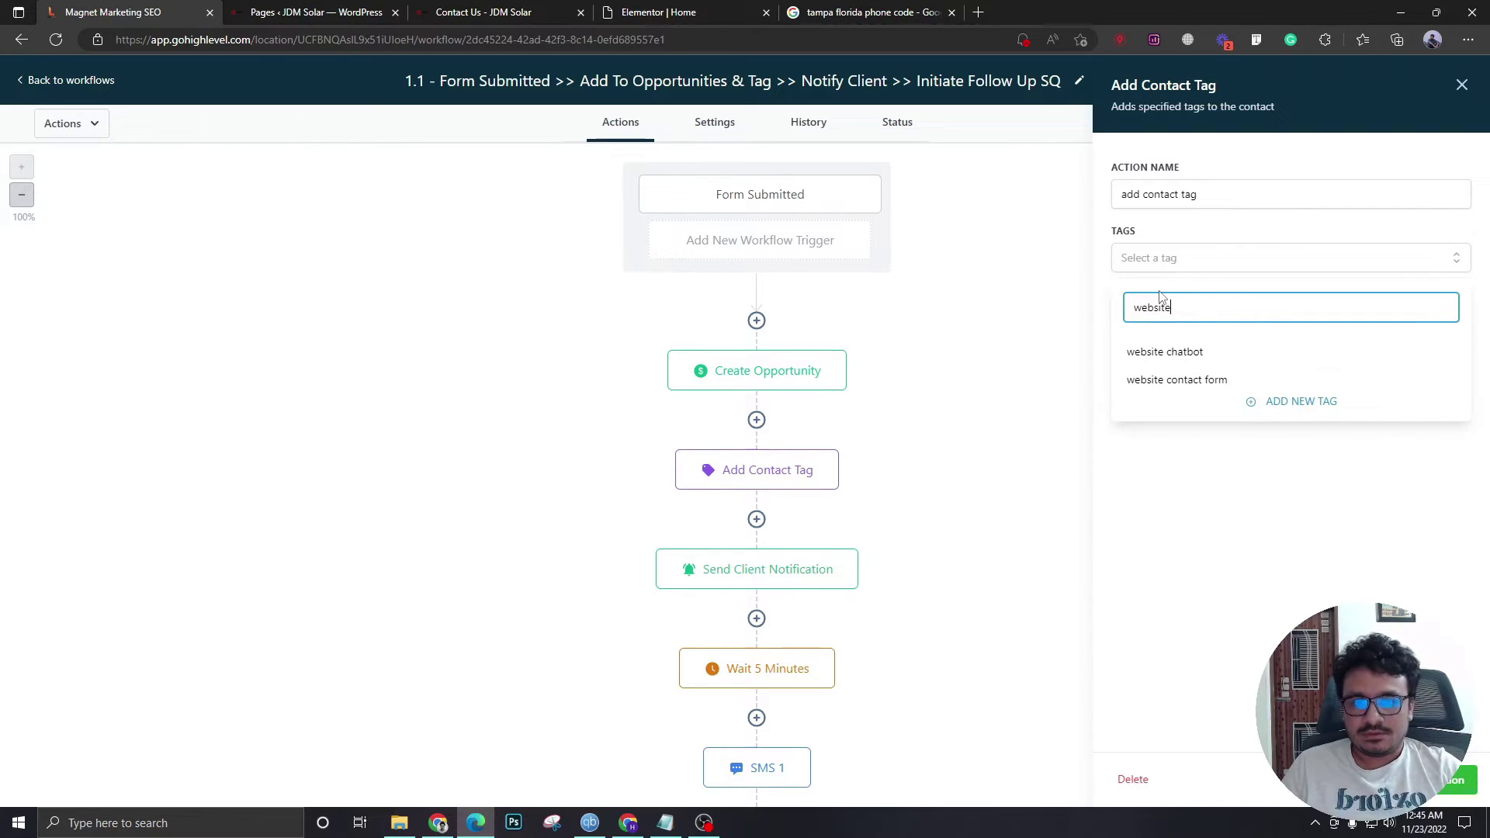
click(1194, 380)
click(1344, 483)
click(1452, 780)
scroll(807, 536, down, 3)
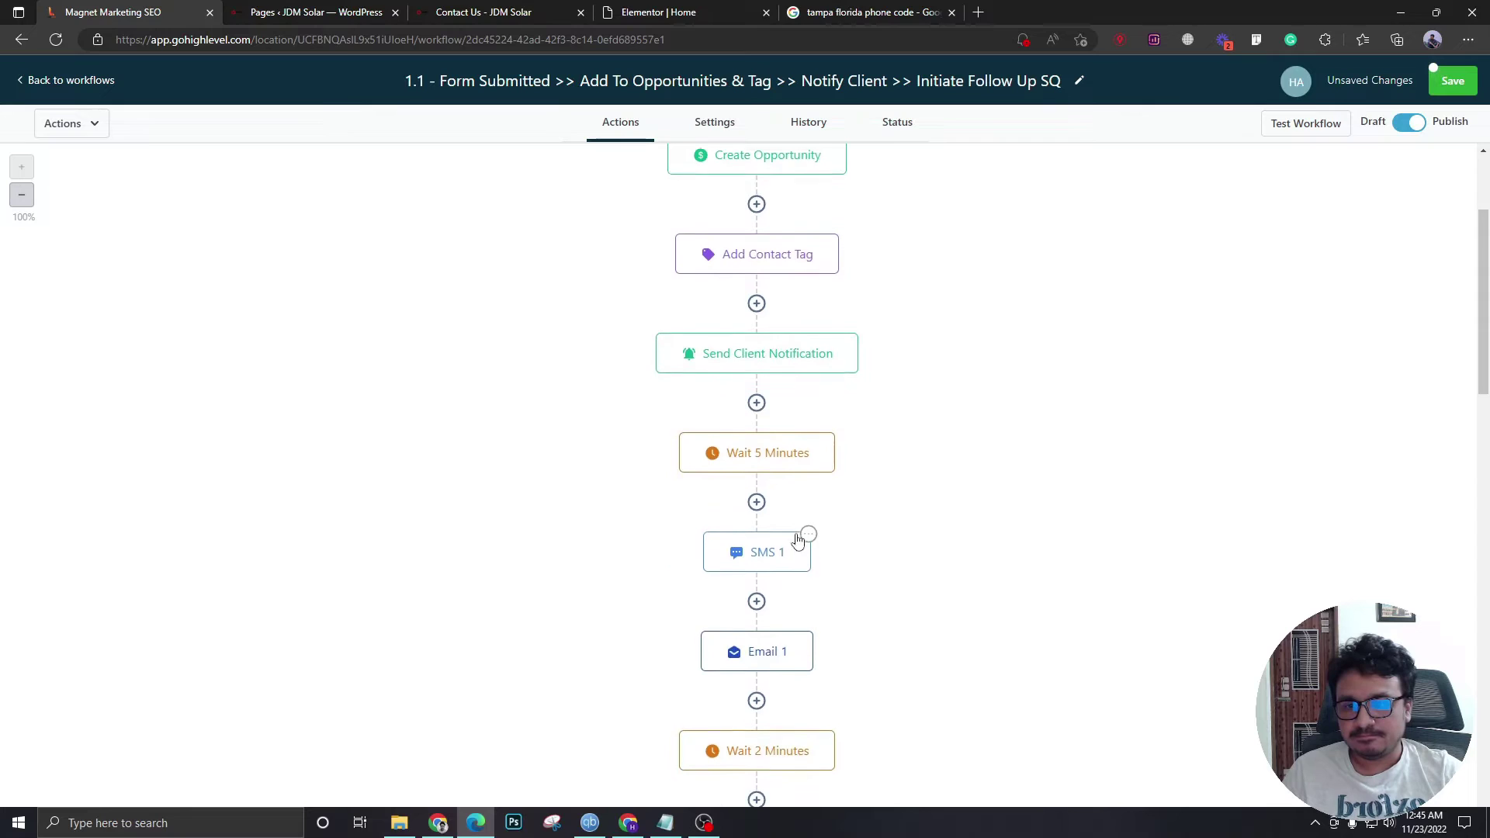
click(788, 349)
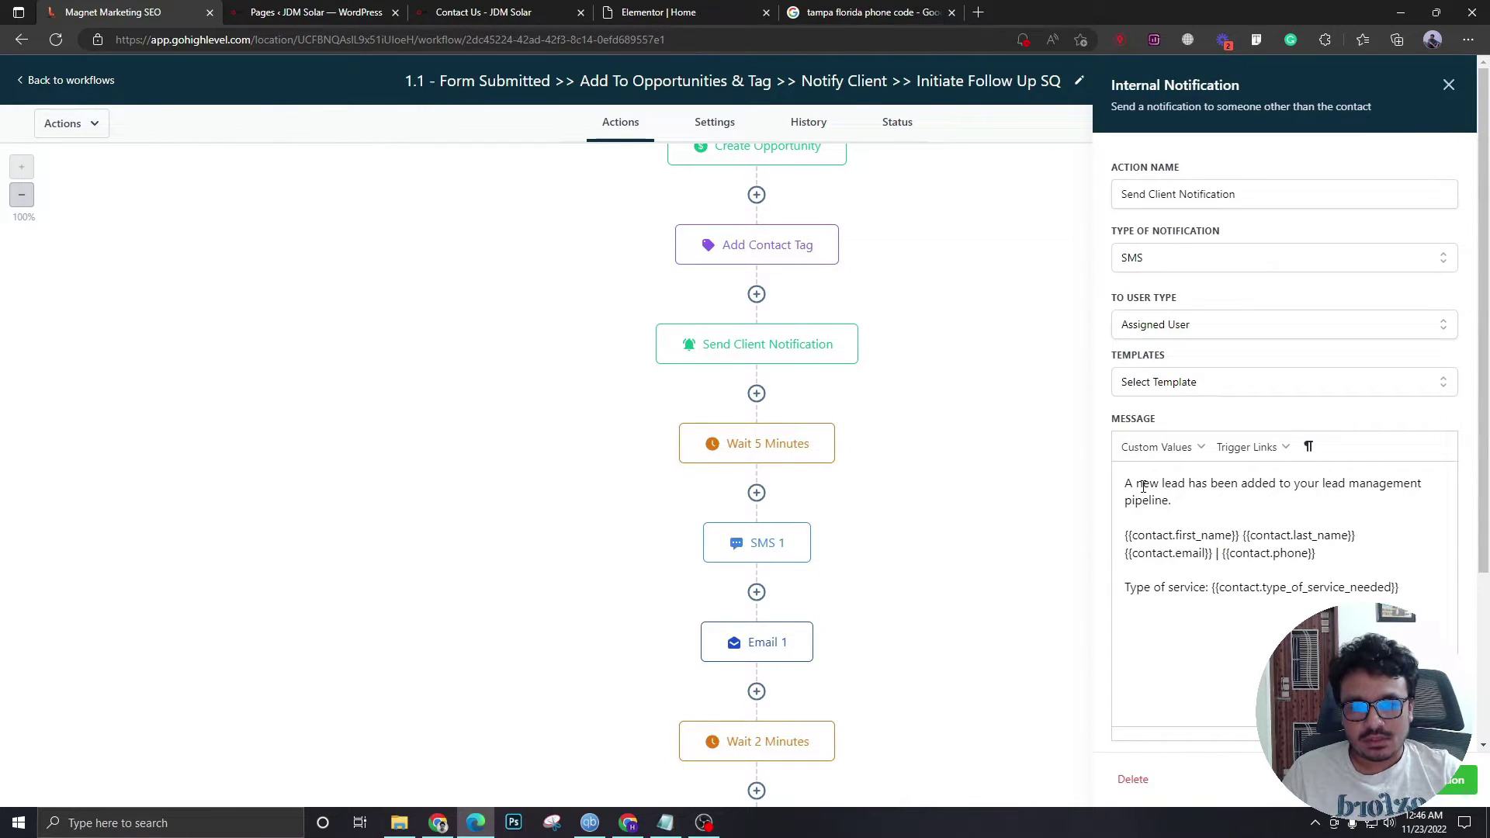
- Remove the Type of service line from the client notification message and save
drag(1399, 588, 1114, 590)
key(BackSpace)
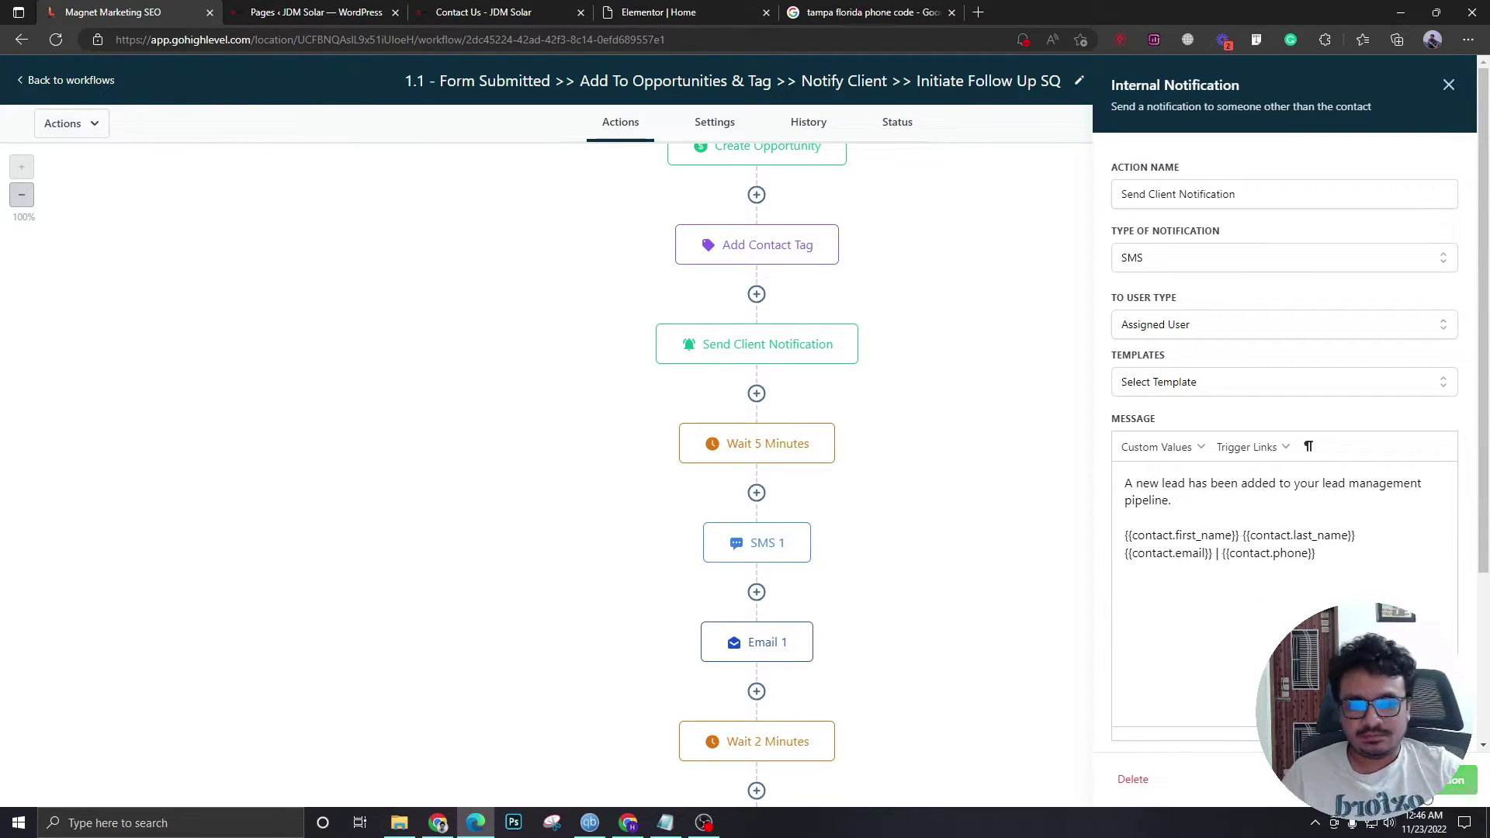
click(1451, 779)
scroll(727, 385, up, 3)
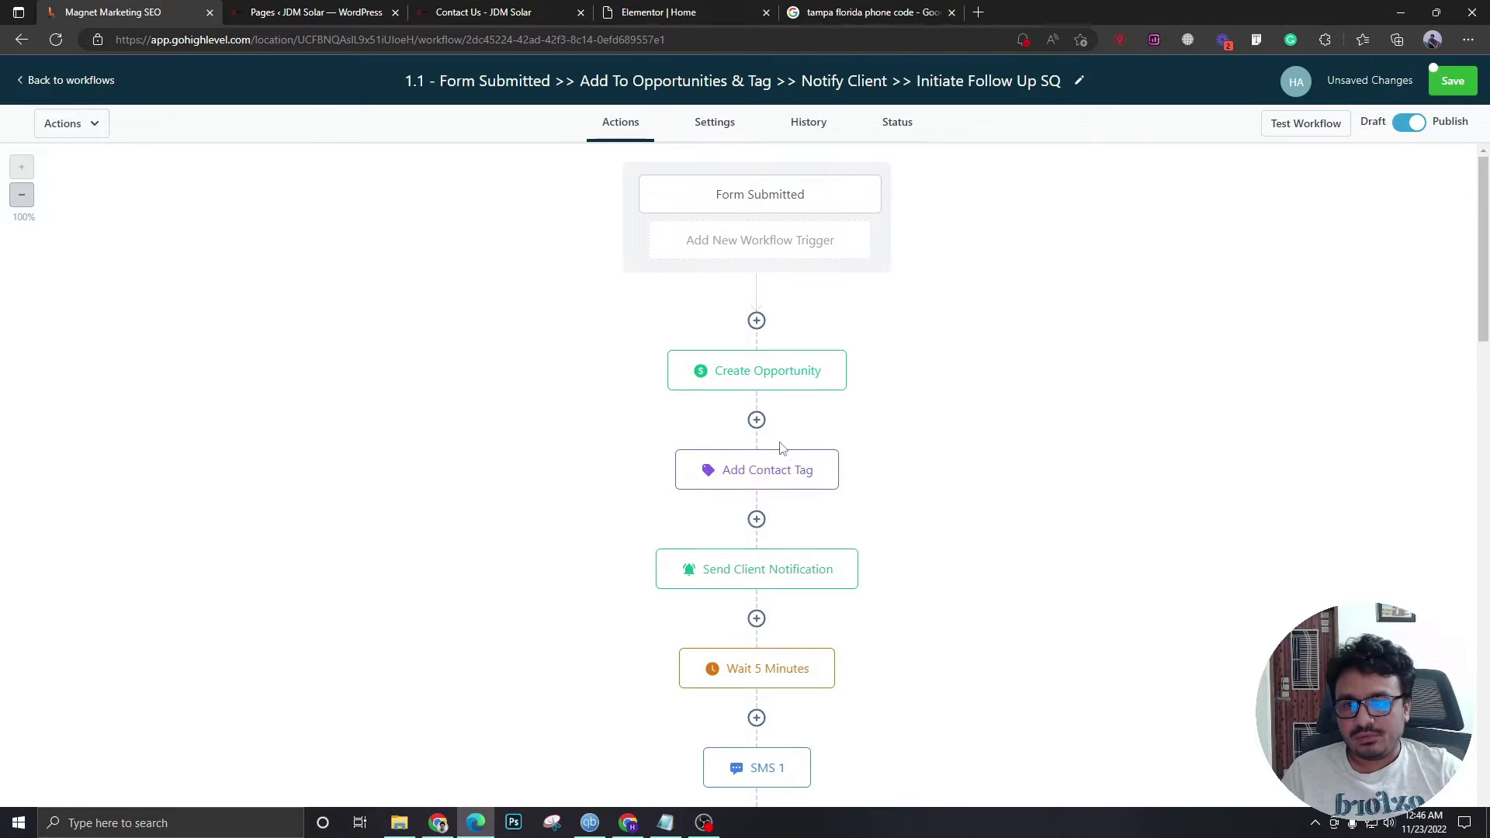
- Add an Assign To User step after Create Opportunity, assigning contacts to the chosen user
click(756, 420)
text(as)
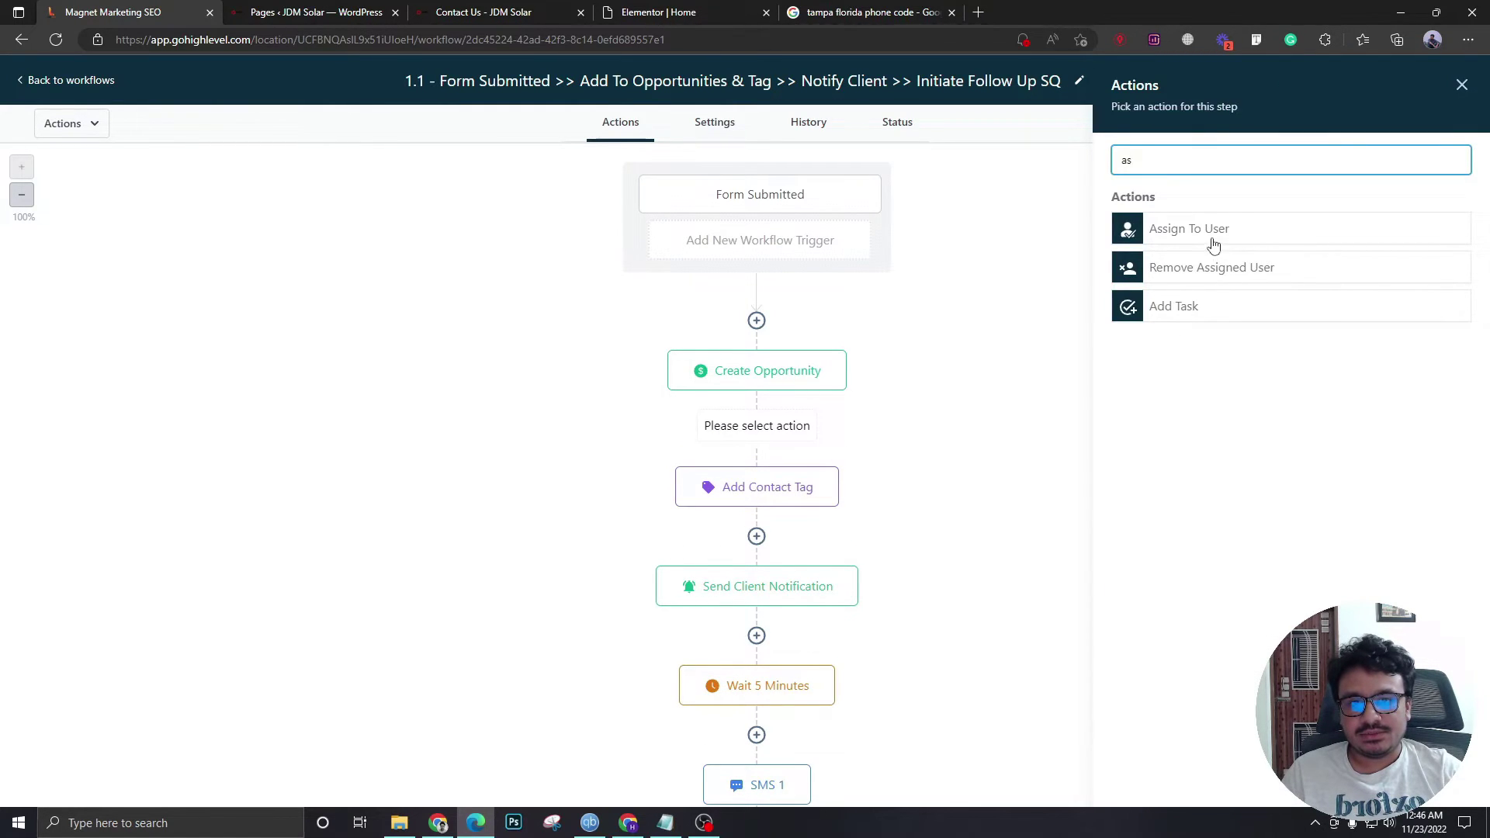
click(1213, 241)
click(1216, 293)
click(1168, 326)
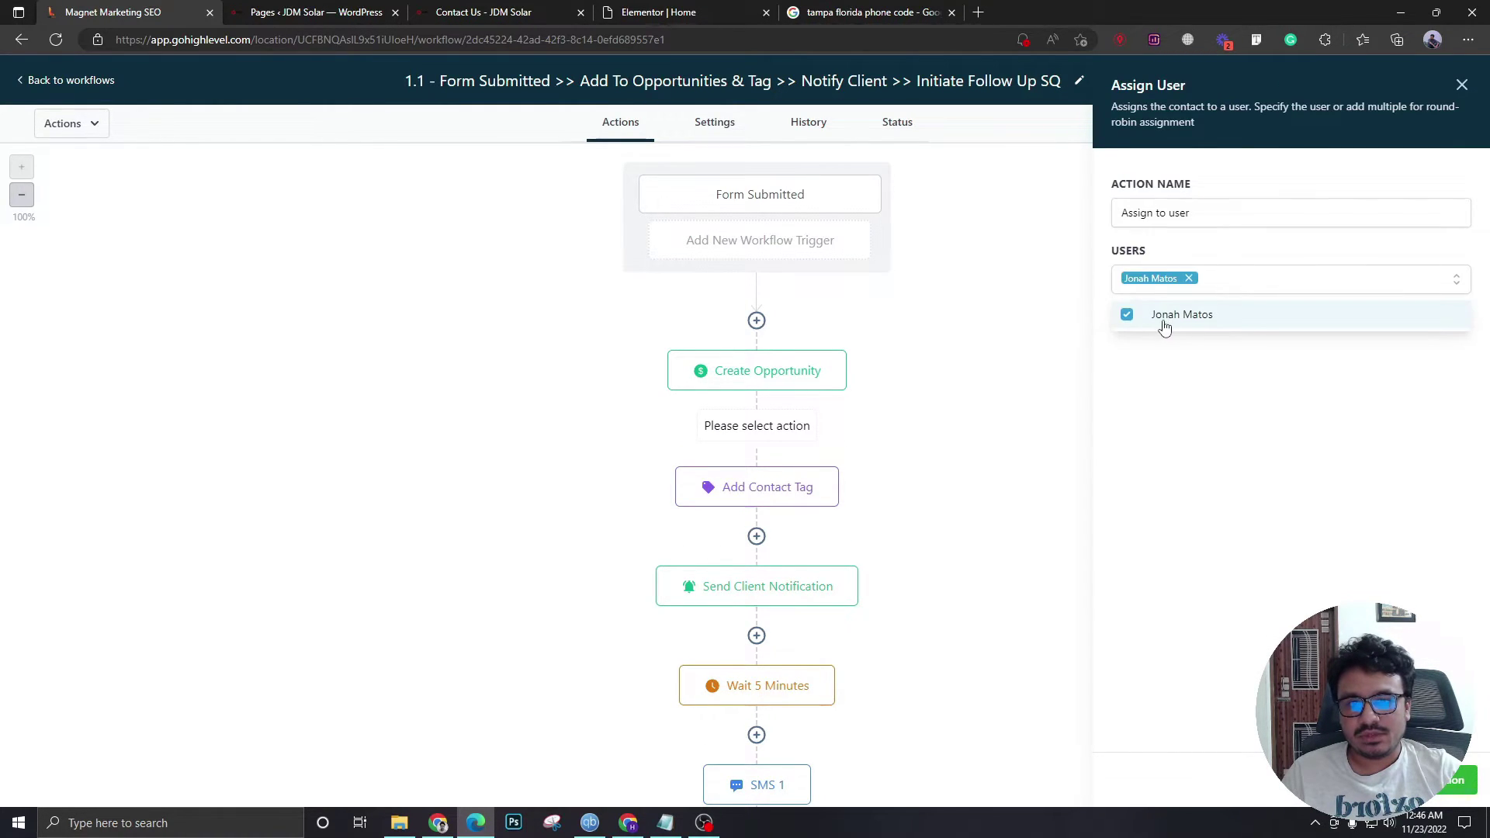
click(1125, 473)
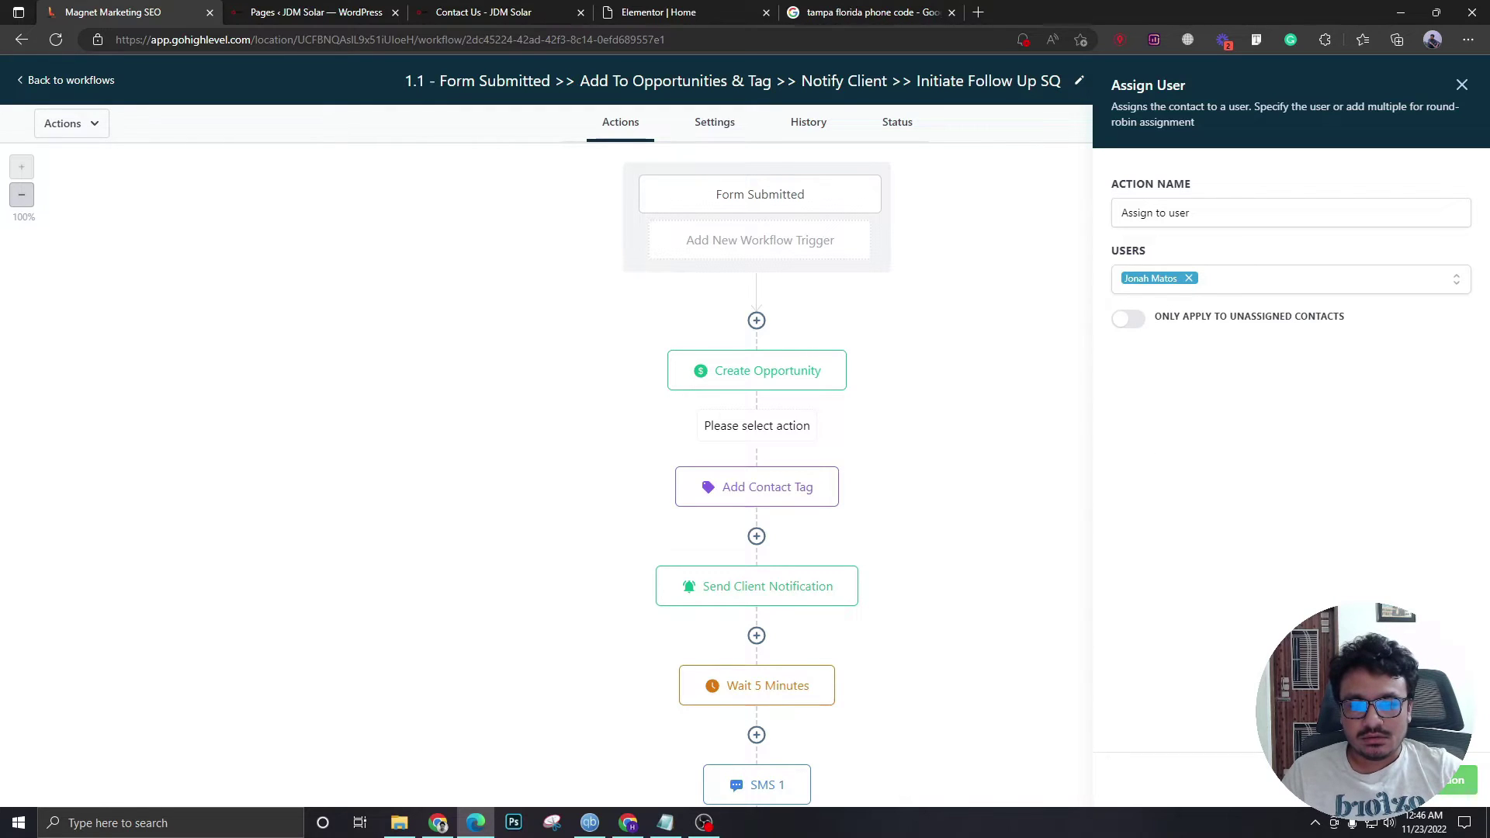
click(1455, 780)
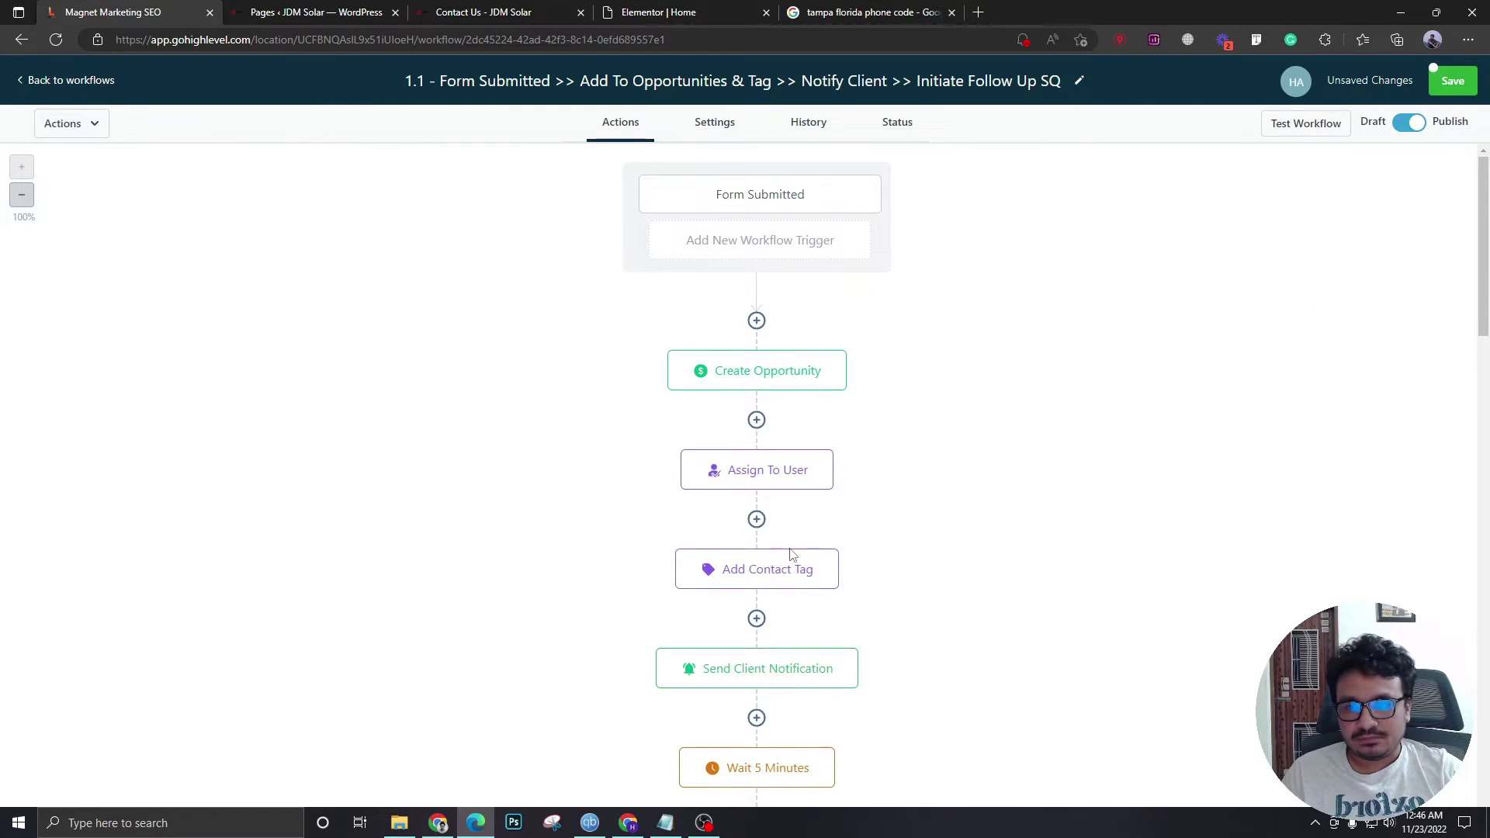
- Review the SMS 1 step's settings and close its panel
scroll(772, 565, down, 3)
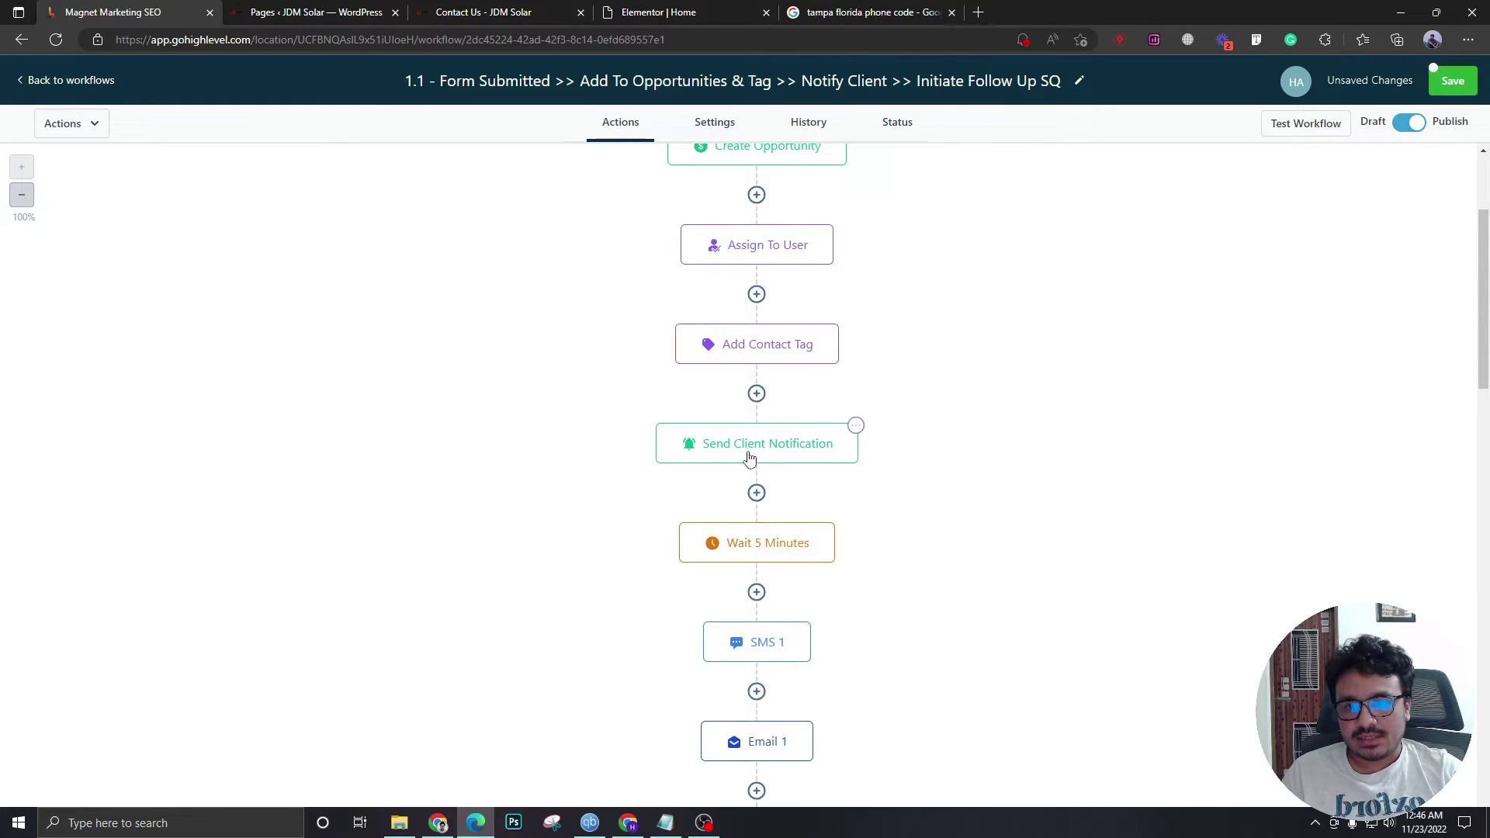
scroll(758, 543, down, 2)
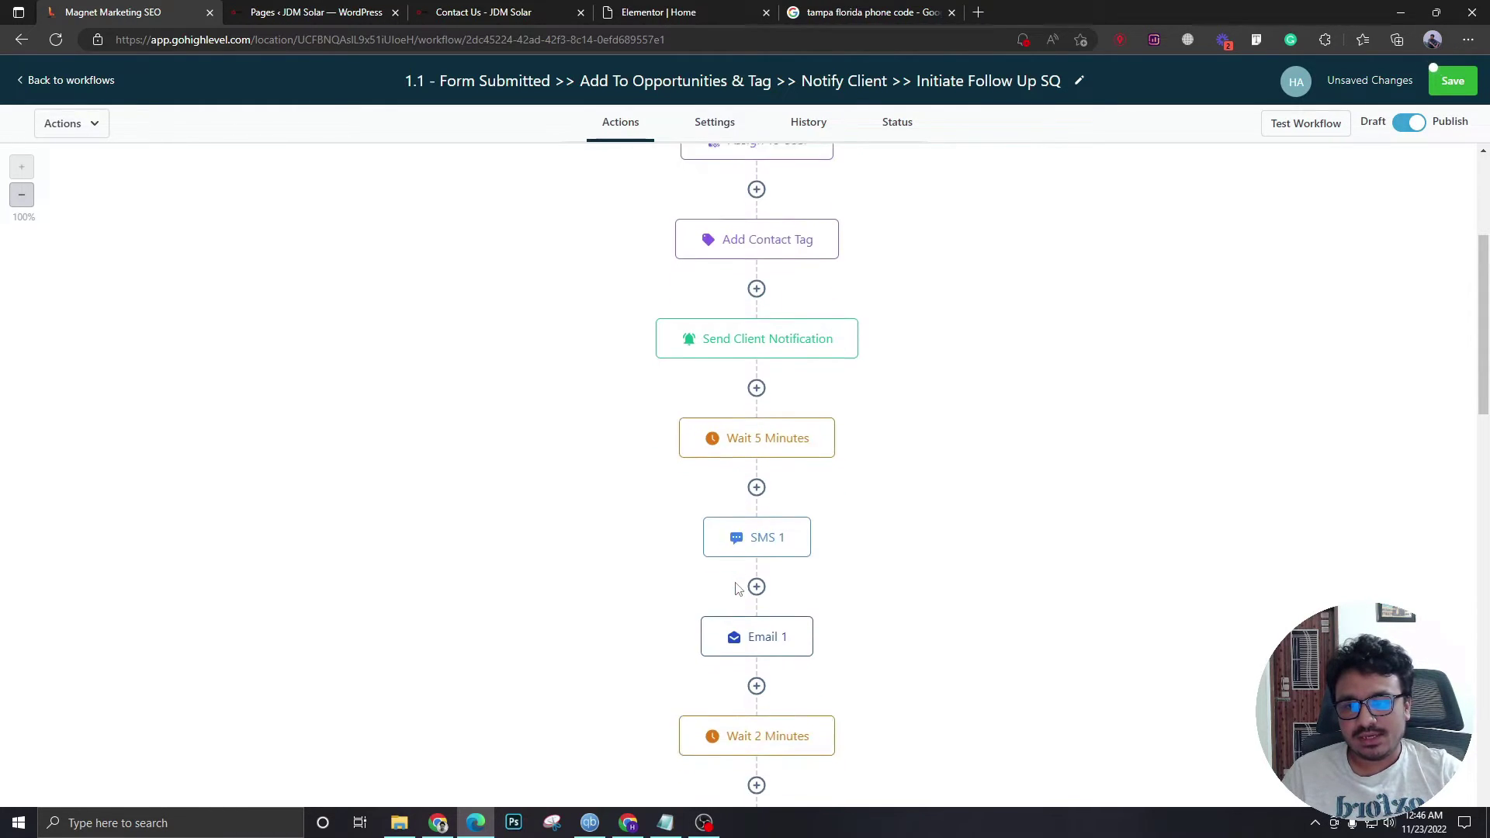
scroll(764, 519, down, 3)
click(768, 305)
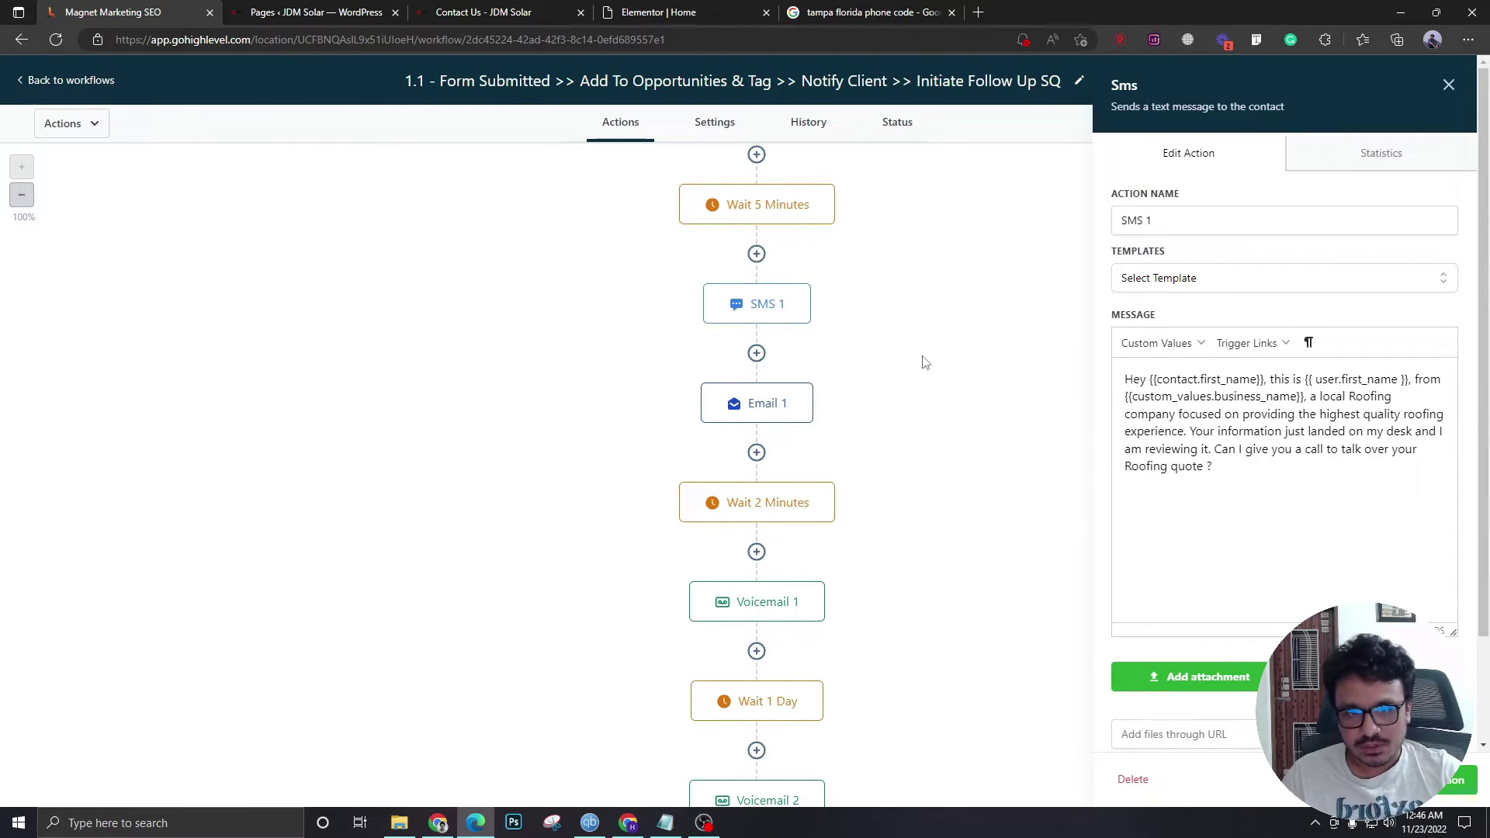
click(1447, 87)
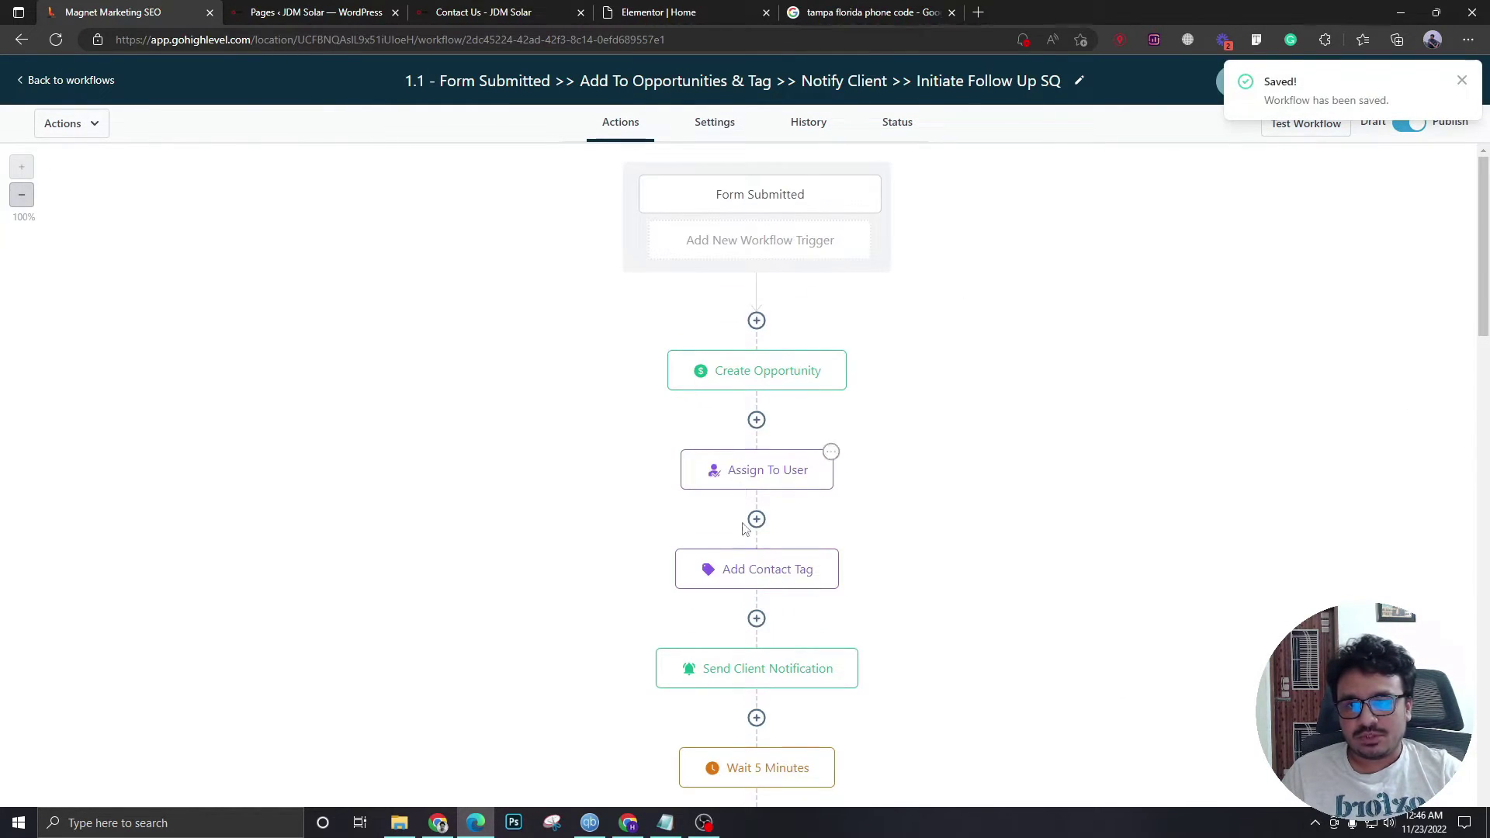
click(45, 82)
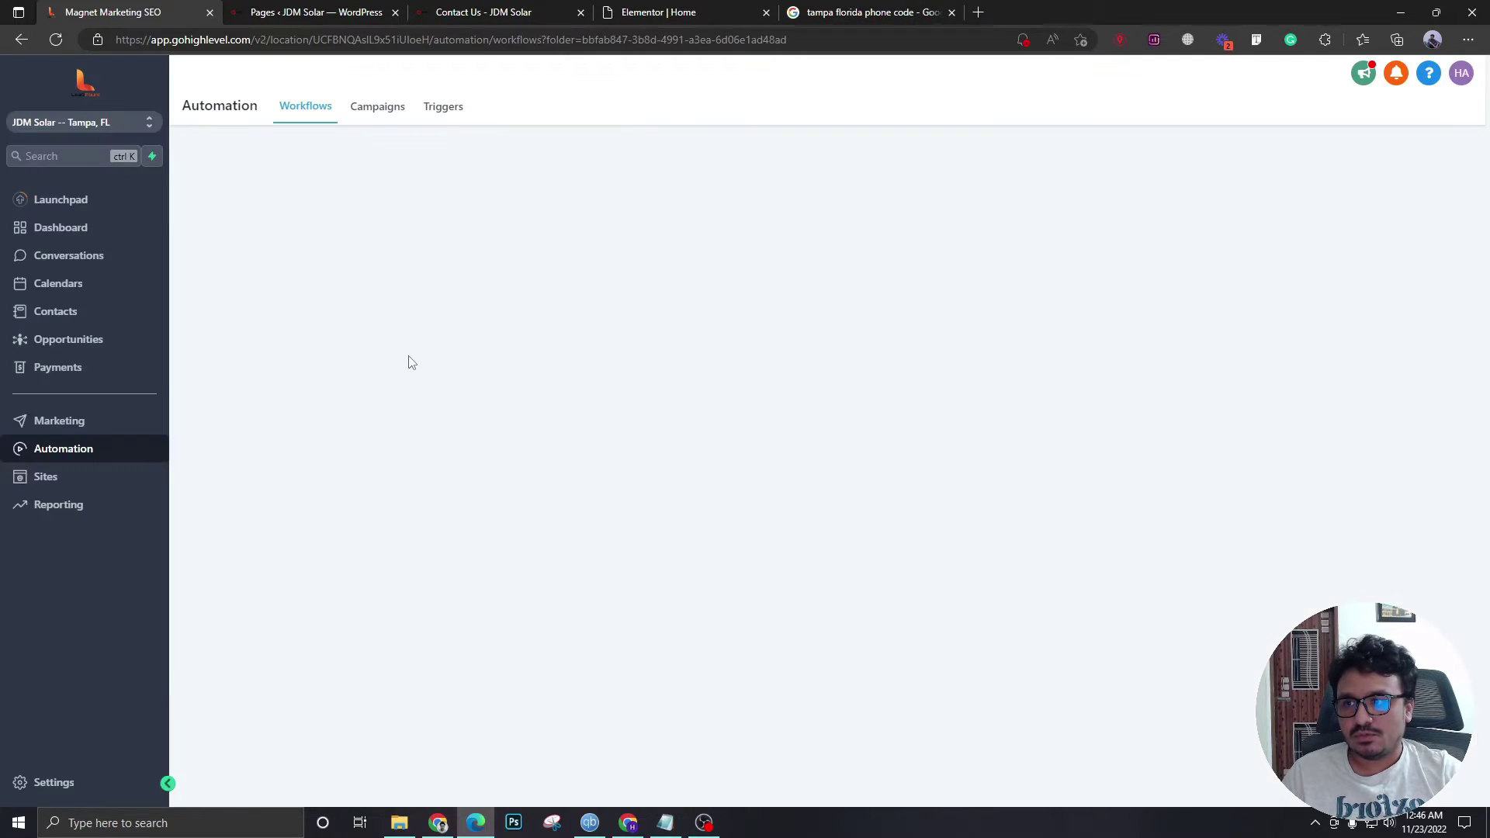
click(53, 785)
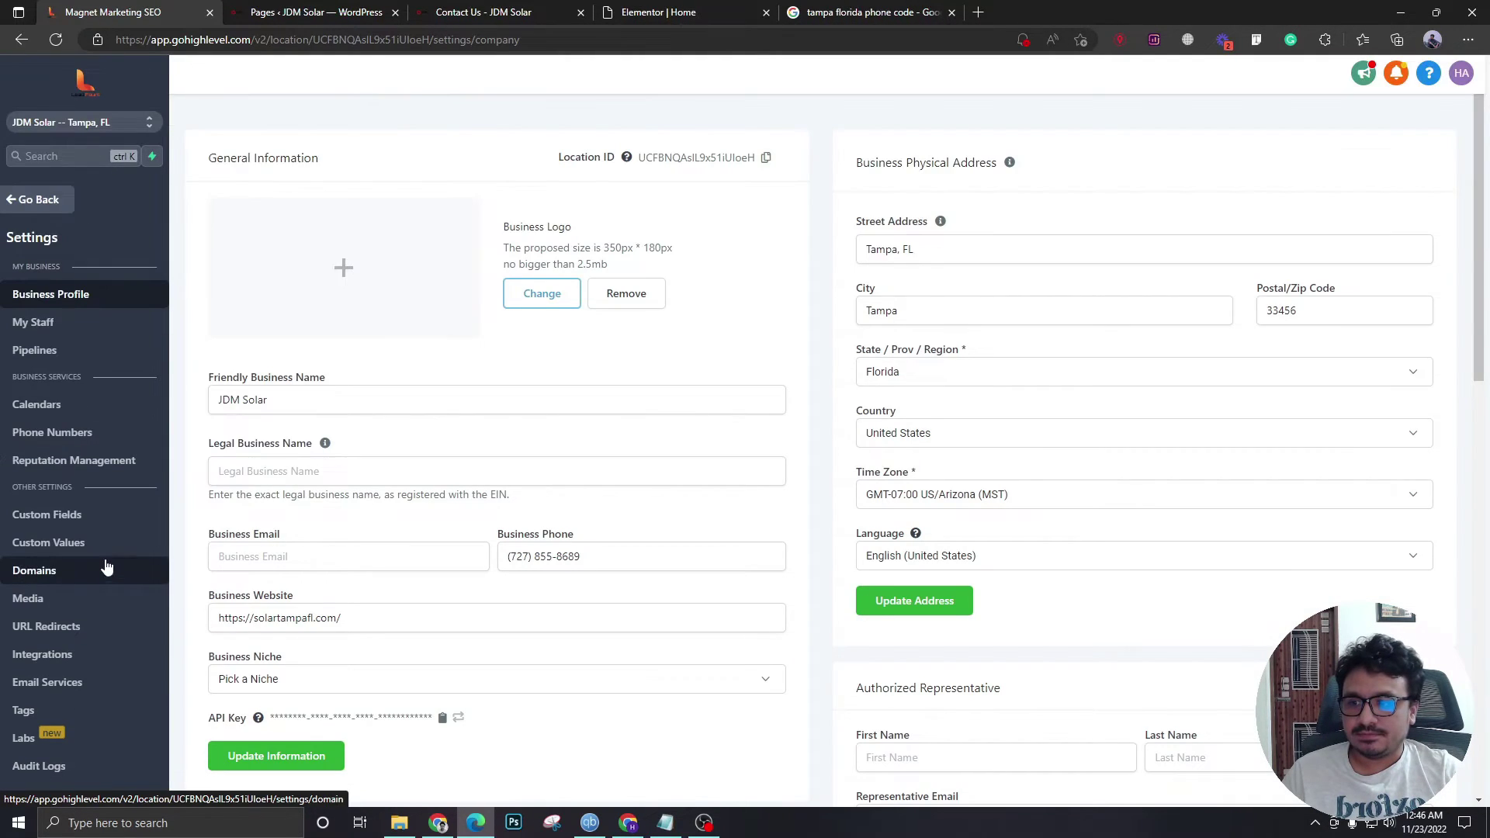
click(87, 543)
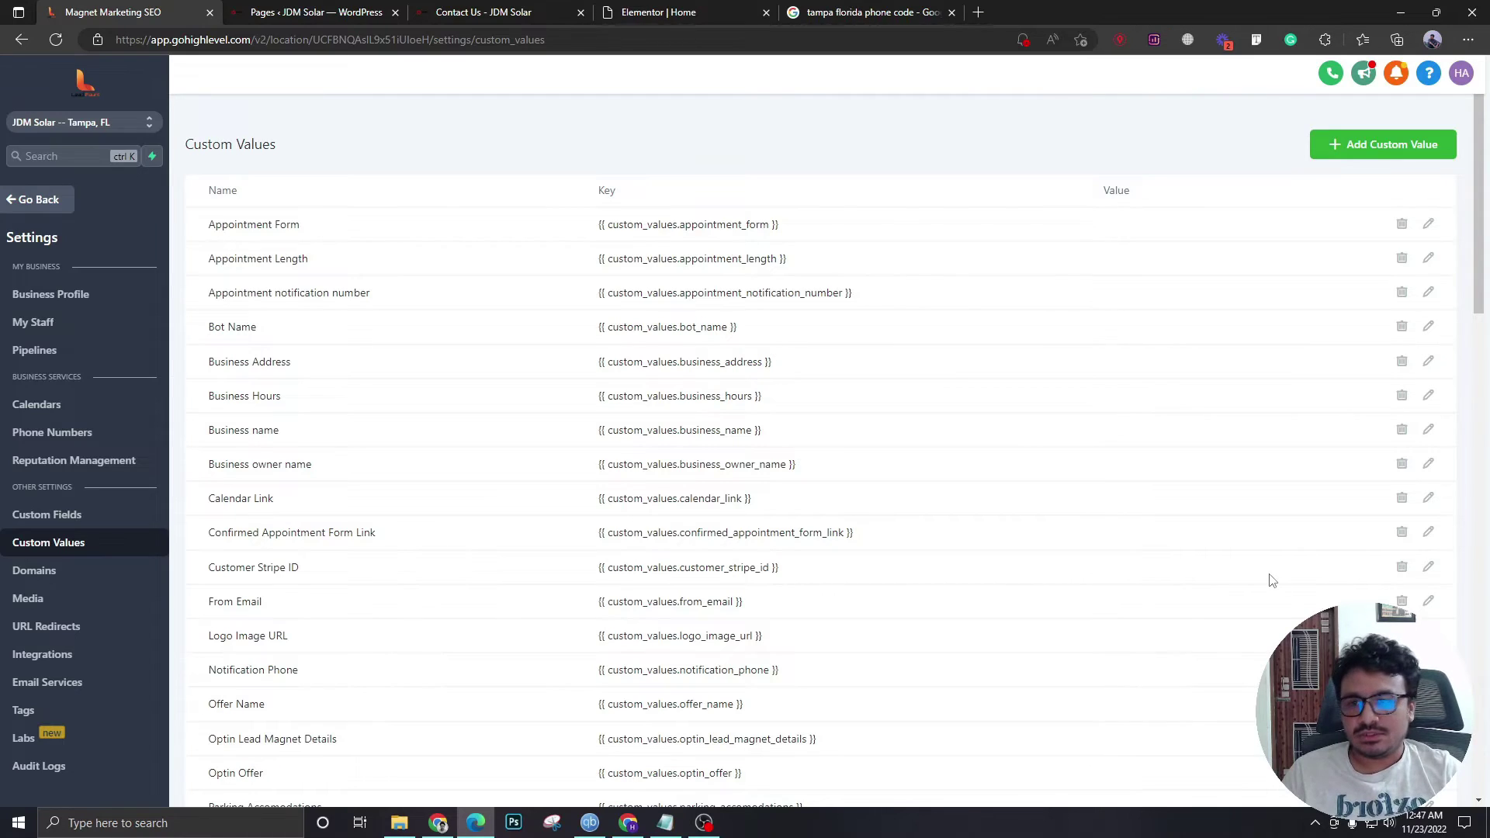
click(40, 199)
click(147, 442)
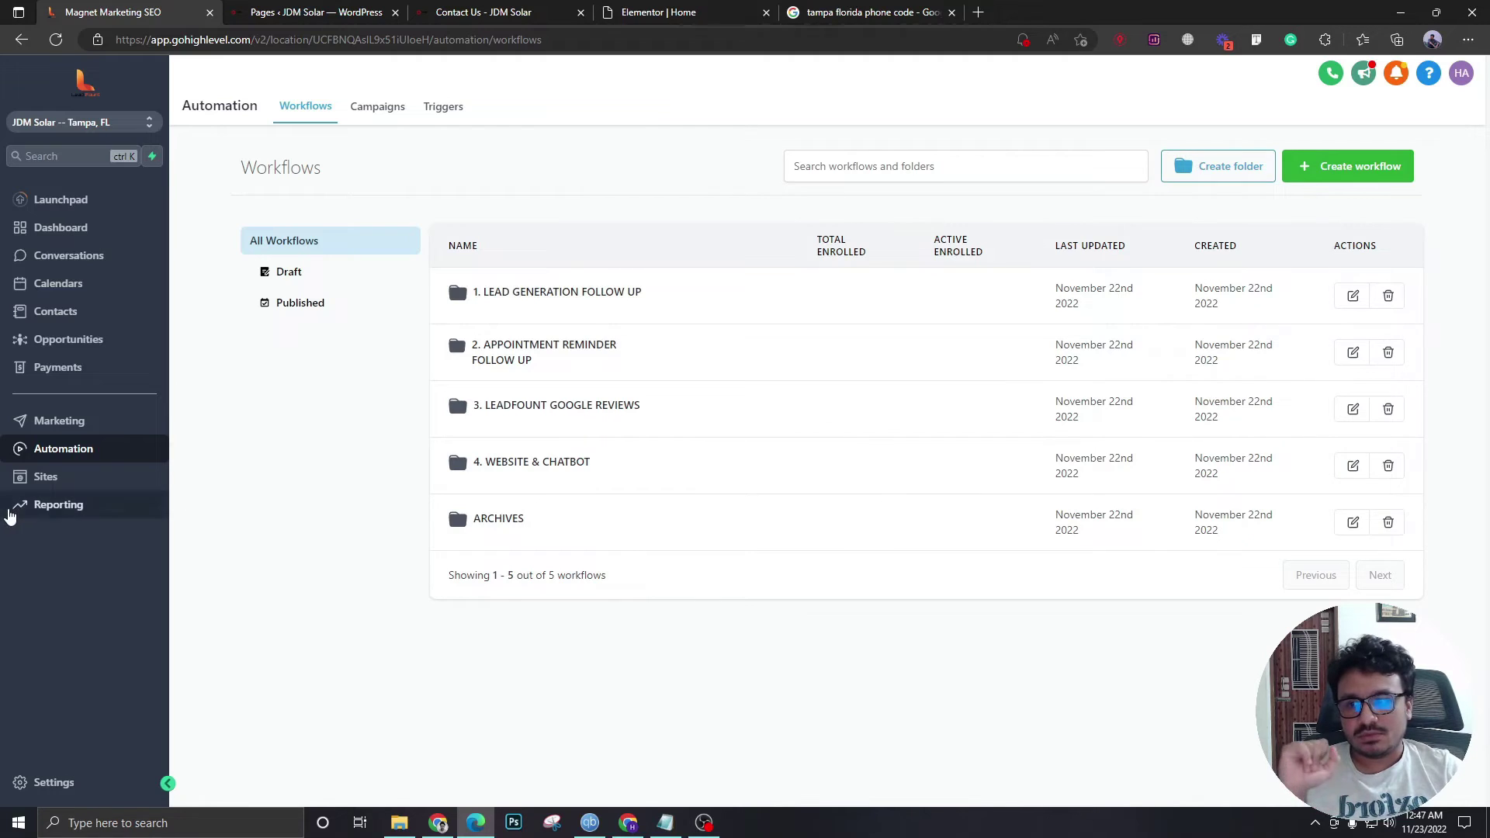
- Open the Sites Chat Widget settings and check the widget's embed code via Get Code
click(19, 476)
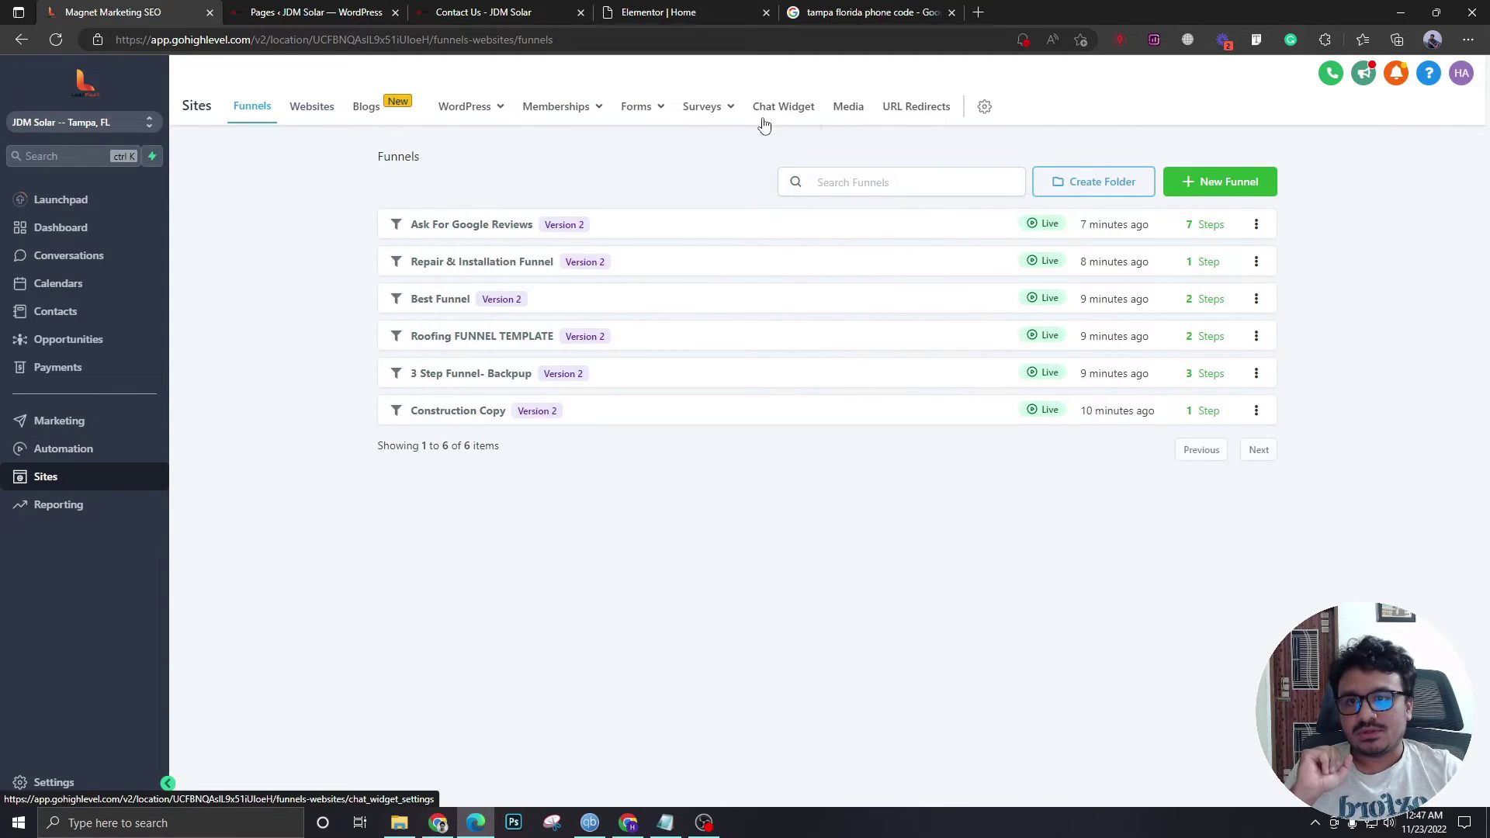
click(770, 117)
scroll(452, 448, down, 3)
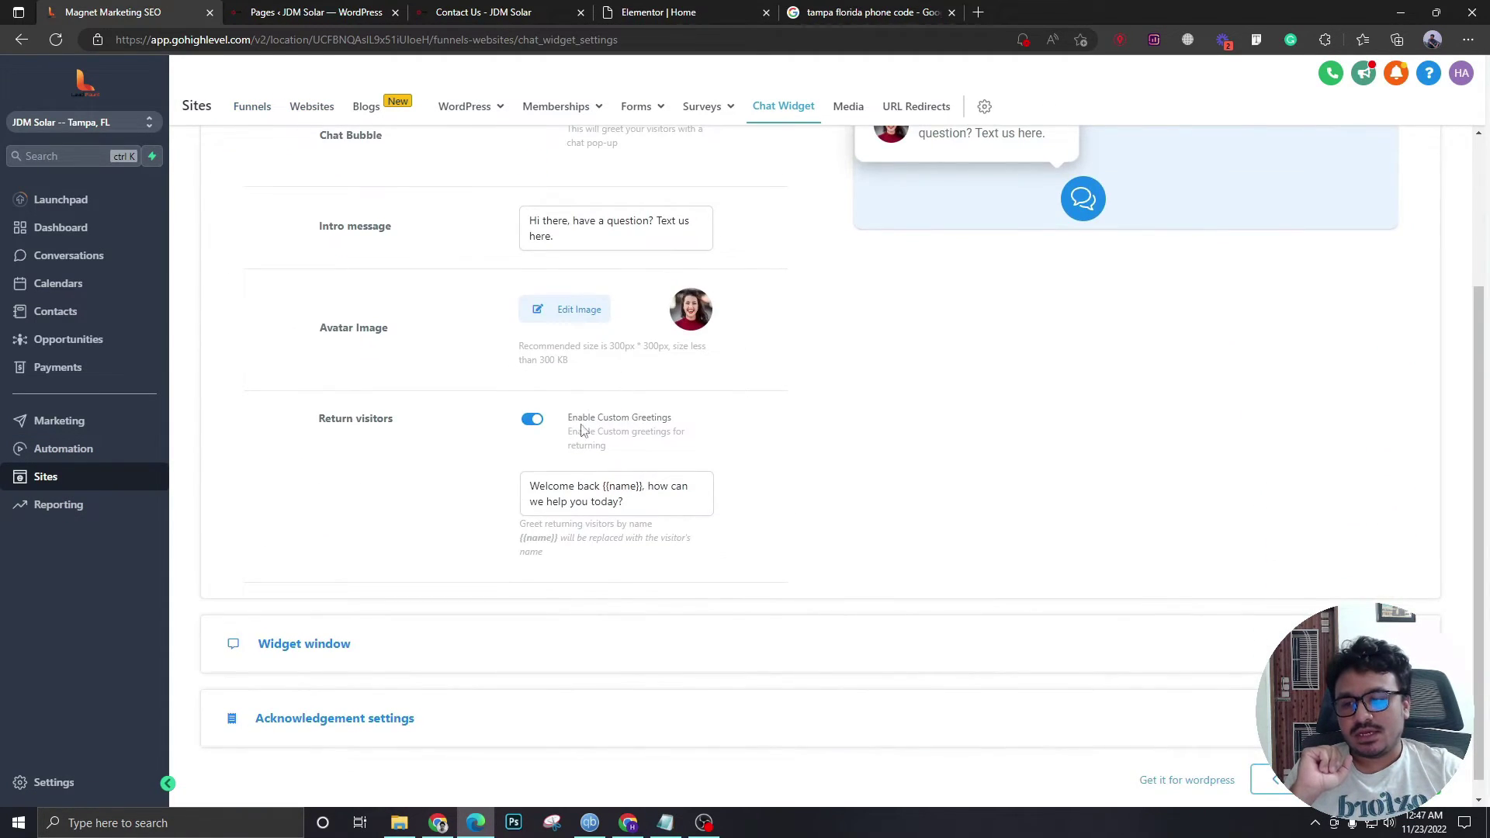
scroll(588, 438, up, 3)
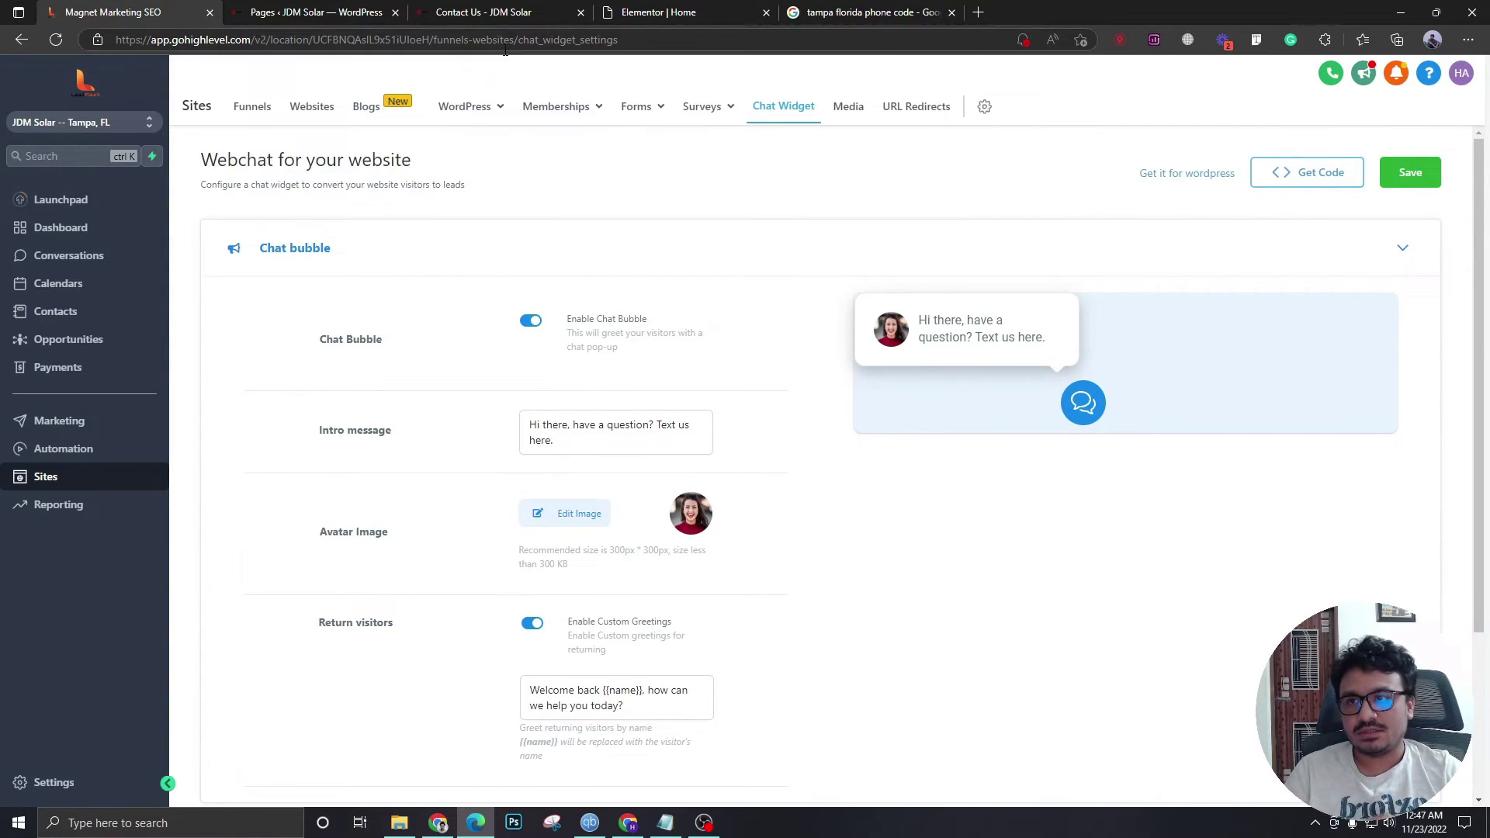
scroll(541, 363, down, 3)
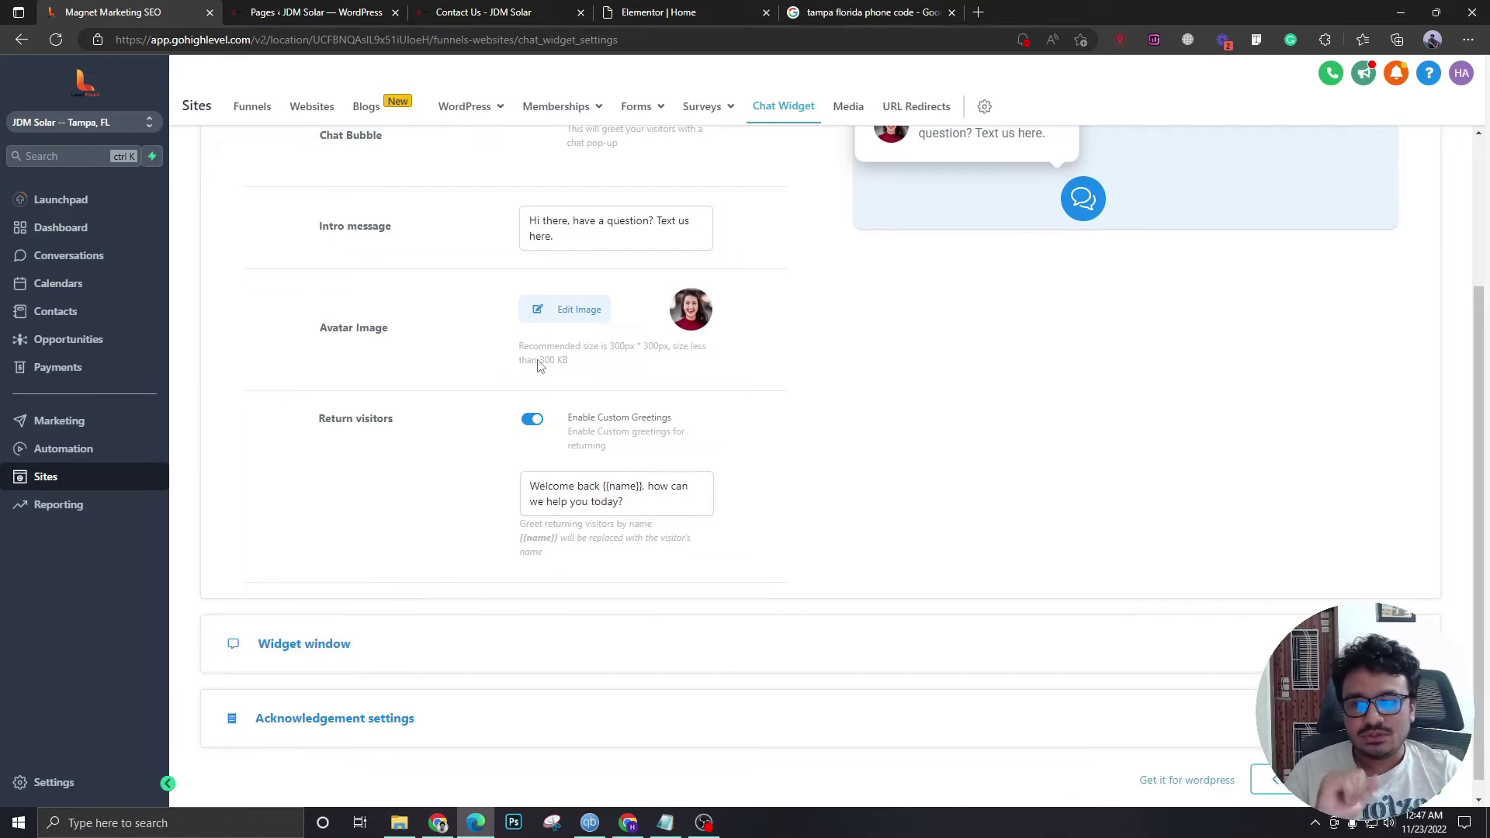
scroll(541, 363, up, 3)
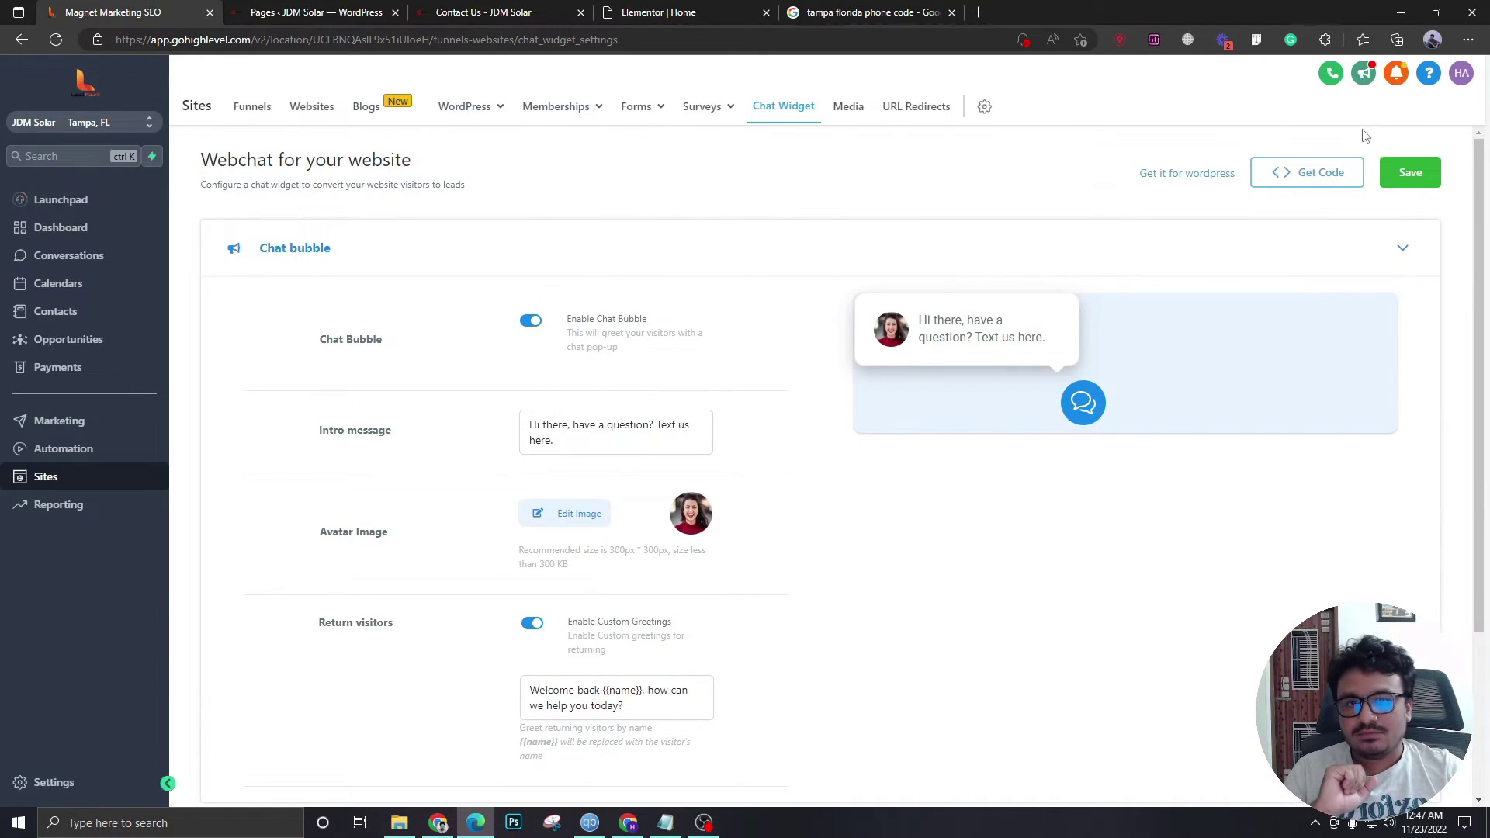
click(1307, 180)
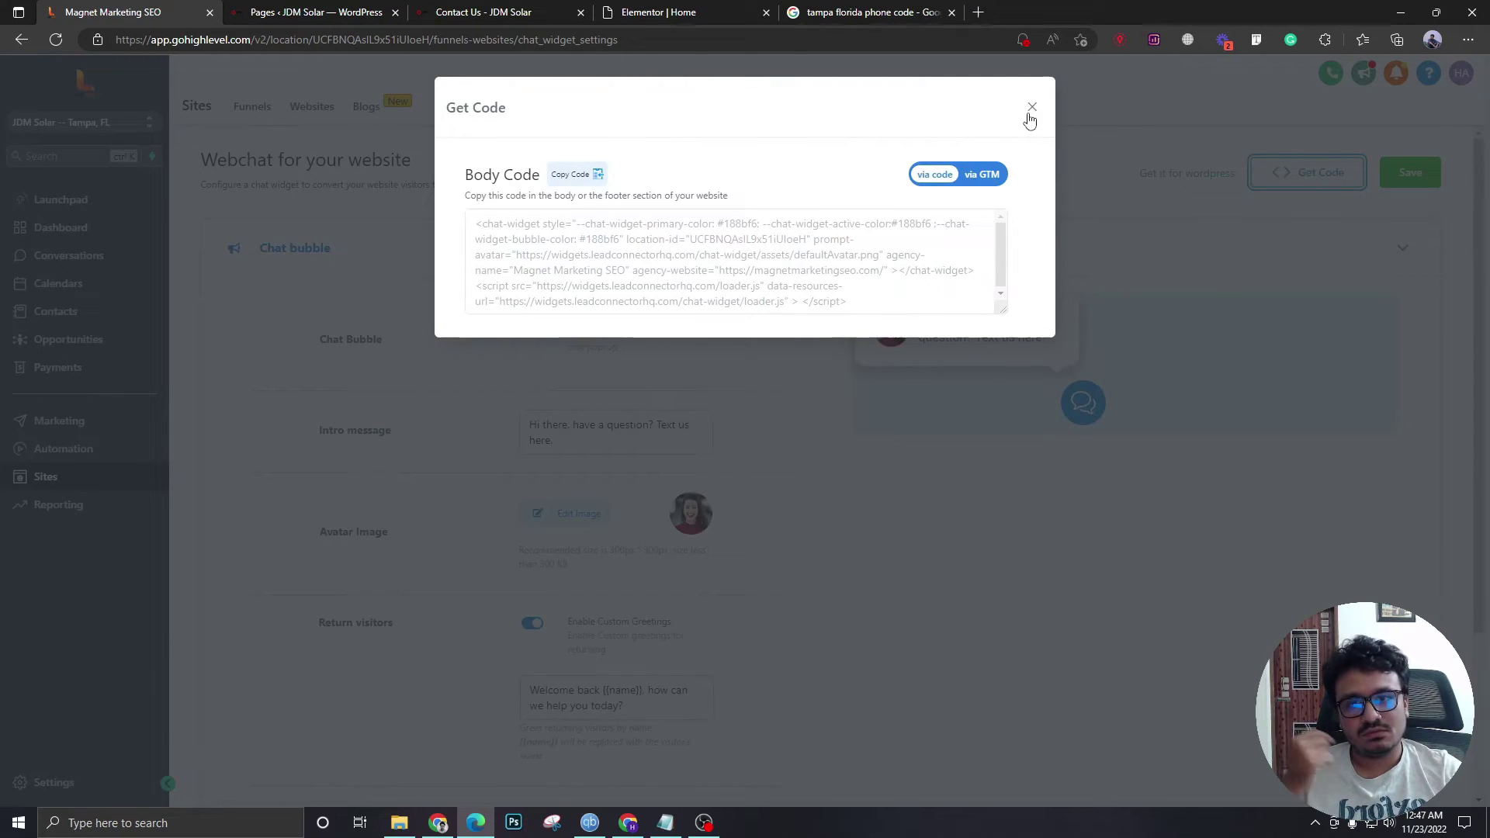
click(1031, 108)
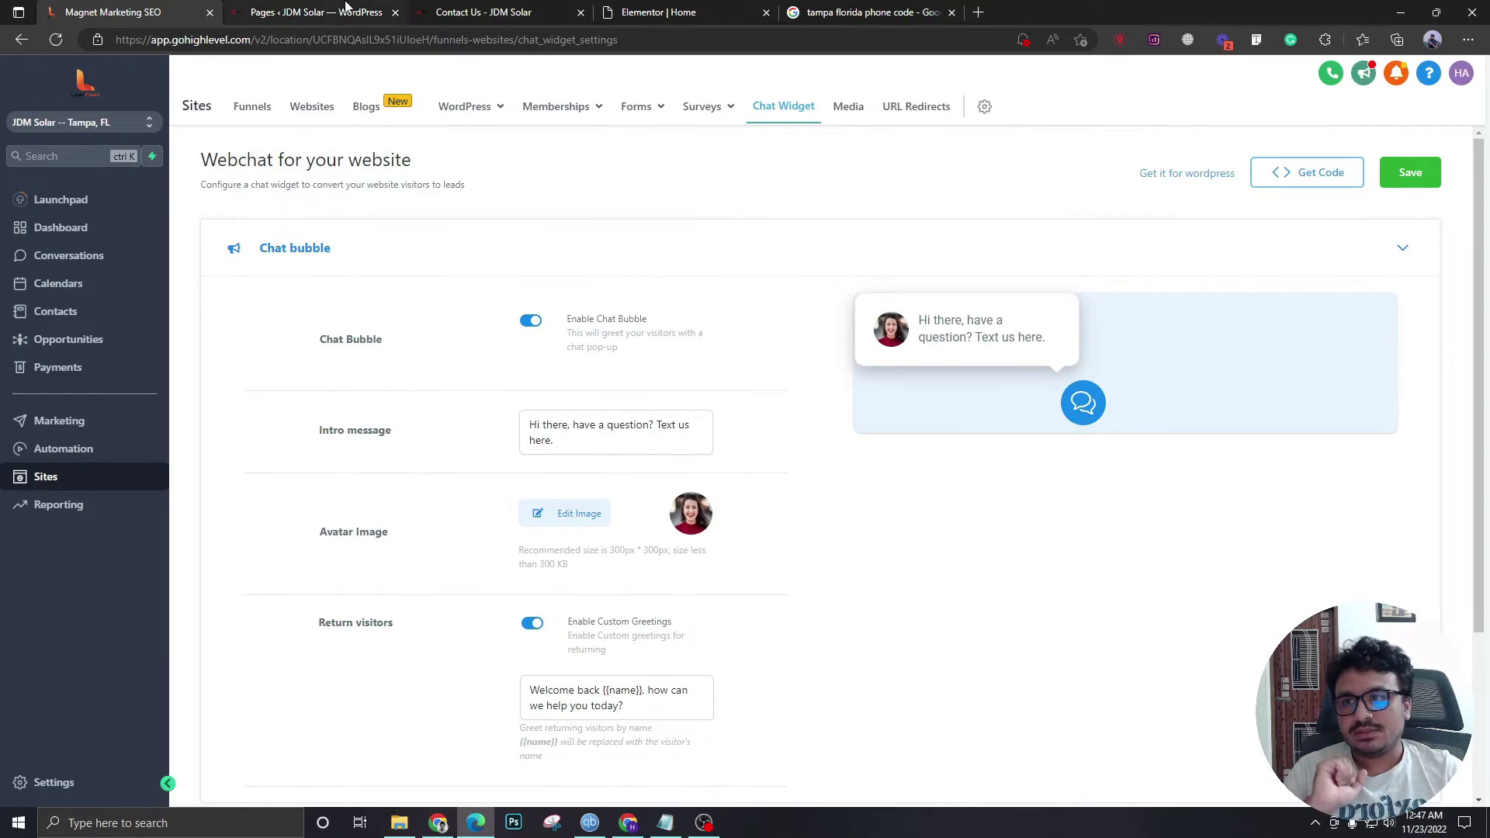
- Search for 'leadconnector', install and activate it, then open the Lead Connector API key field
click(317, 13)
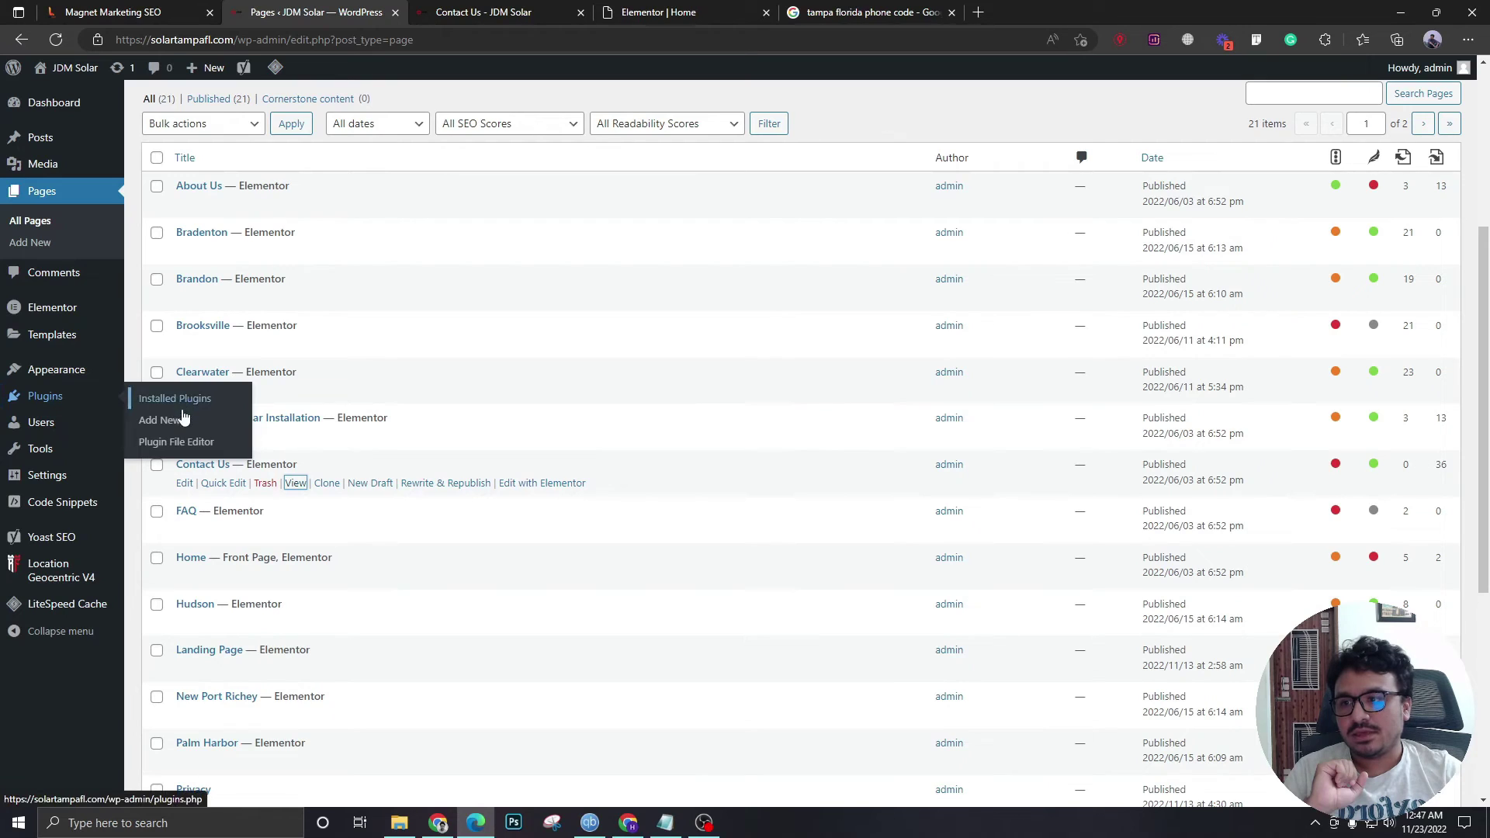
click(184, 413)
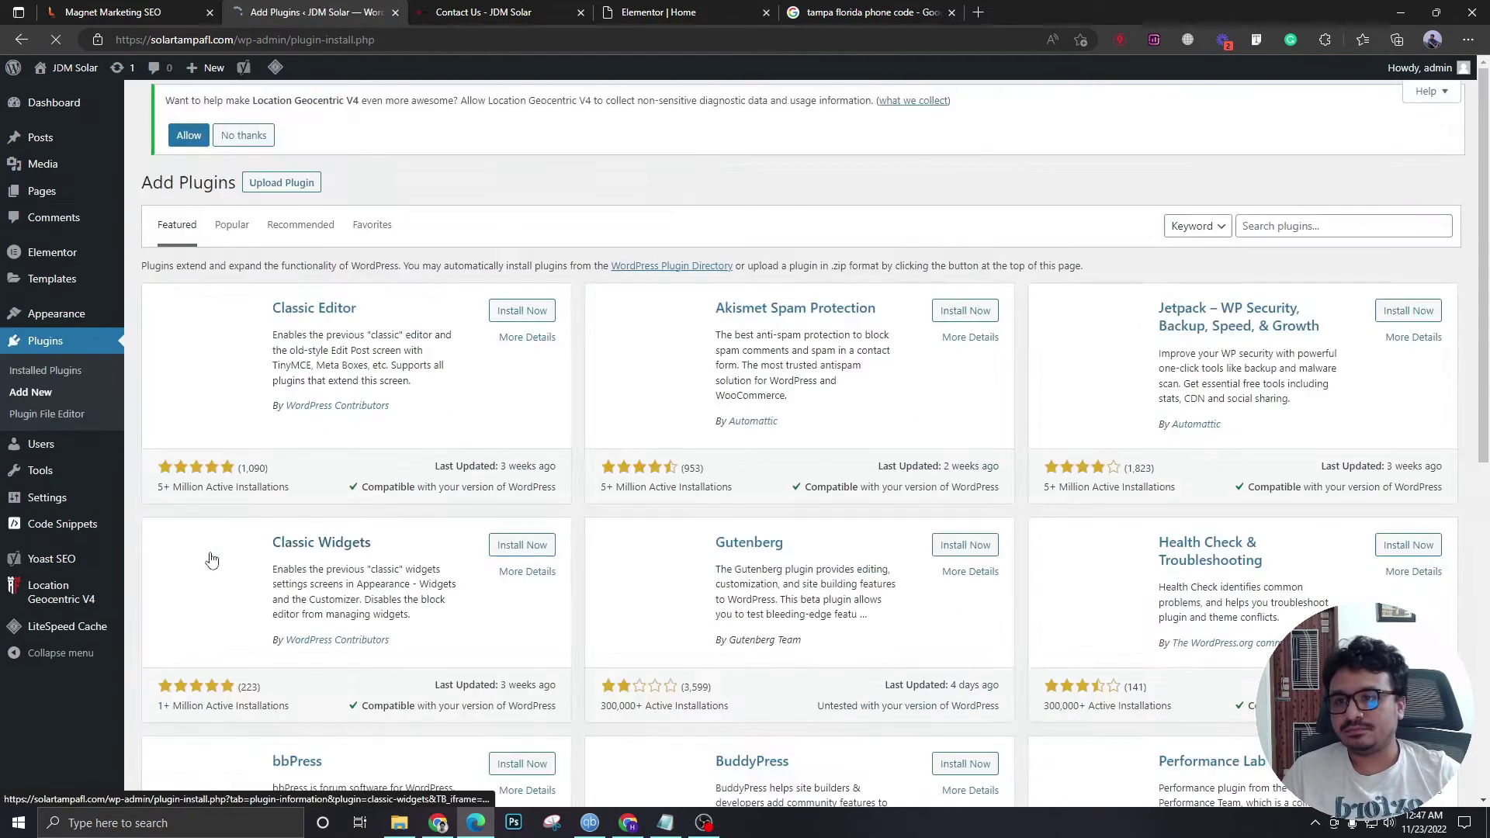
click(1284, 226)
text(leadconnector)
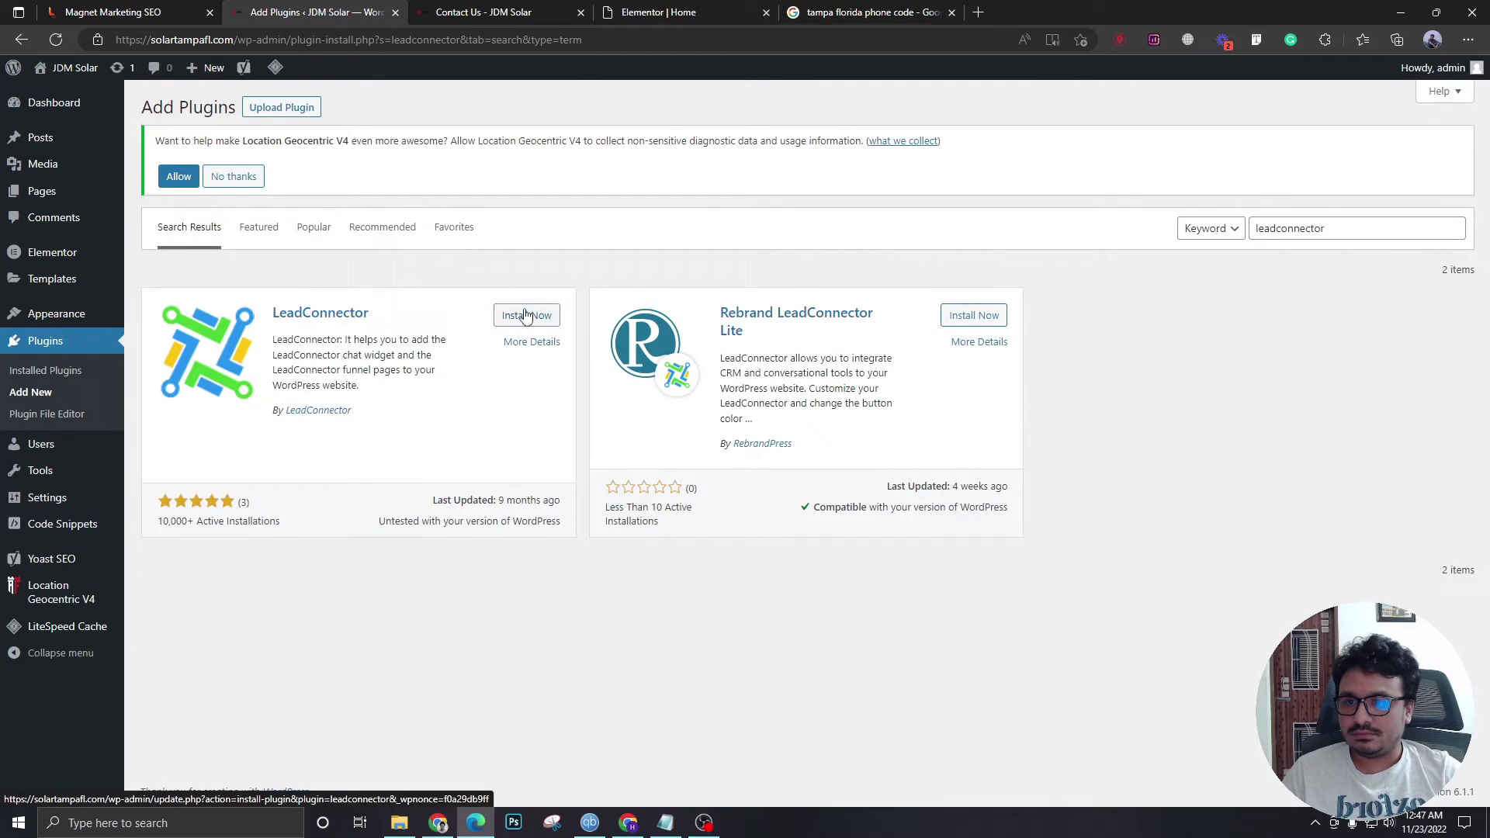
click(519, 315)
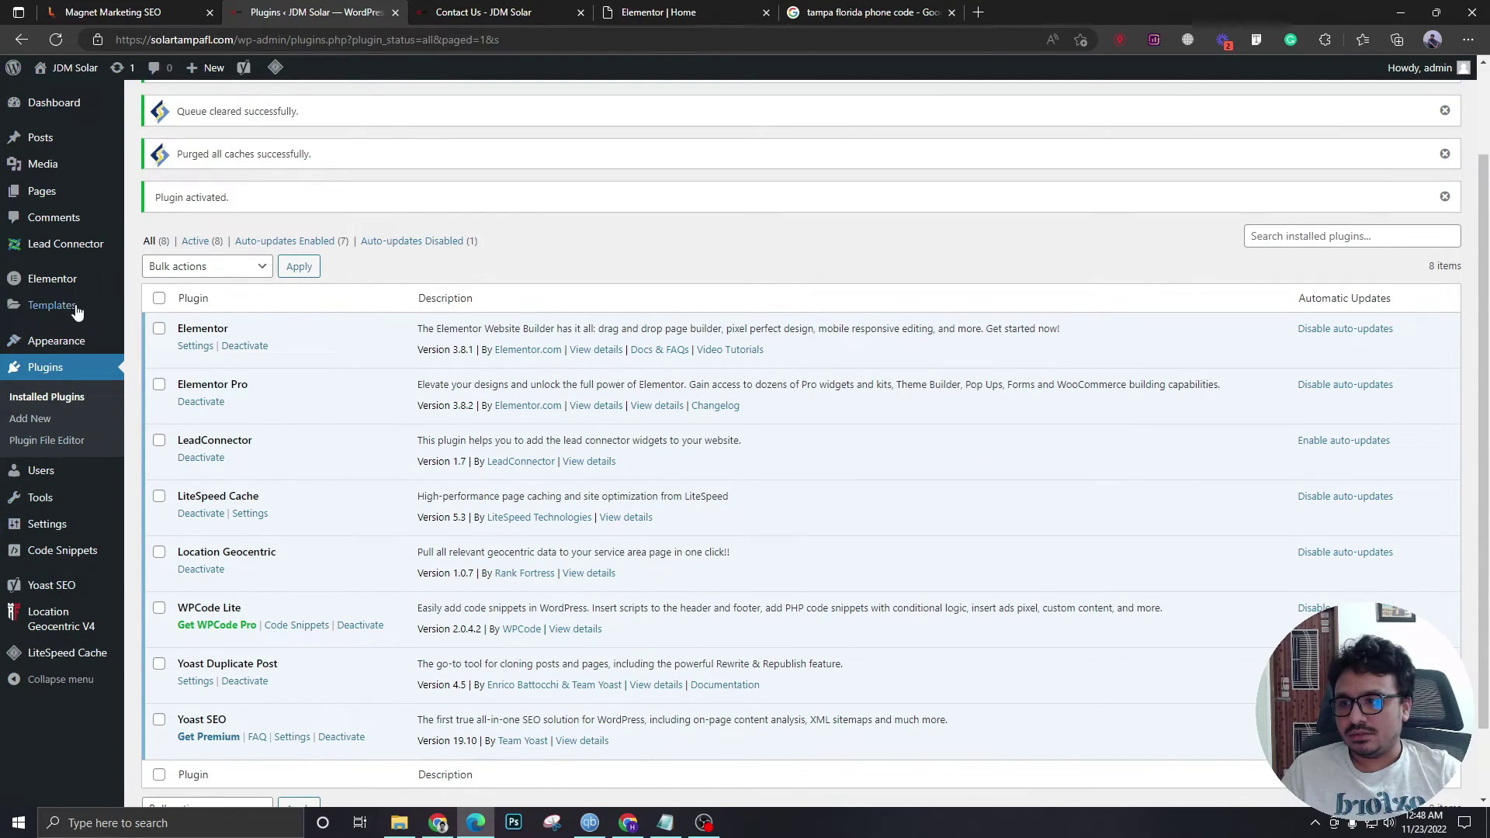
click(49, 252)
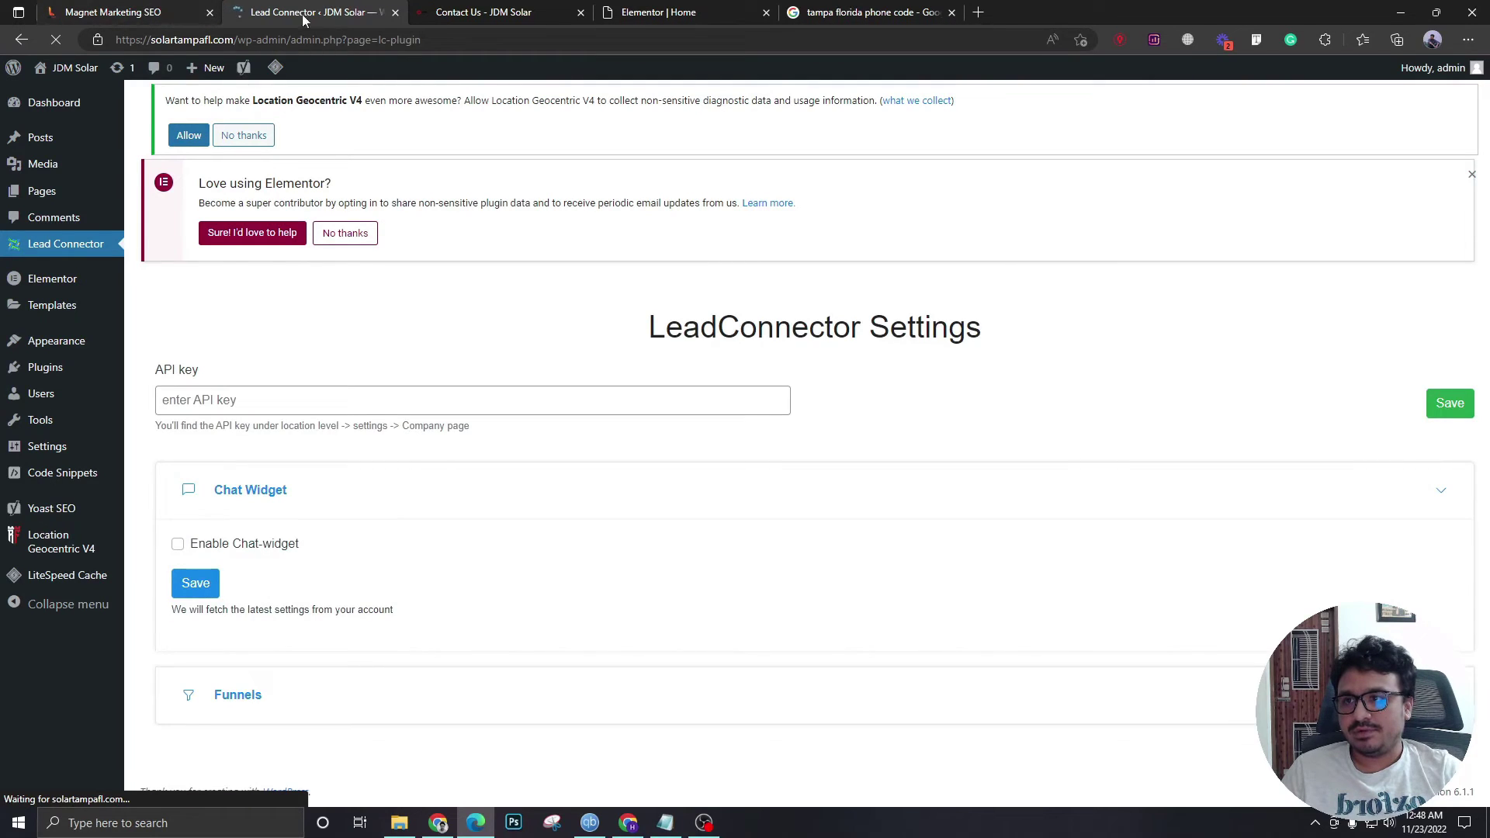
click(275, 399)
- Copy the location API key from JDM Solar's Business Profile settings
click(129, 11)
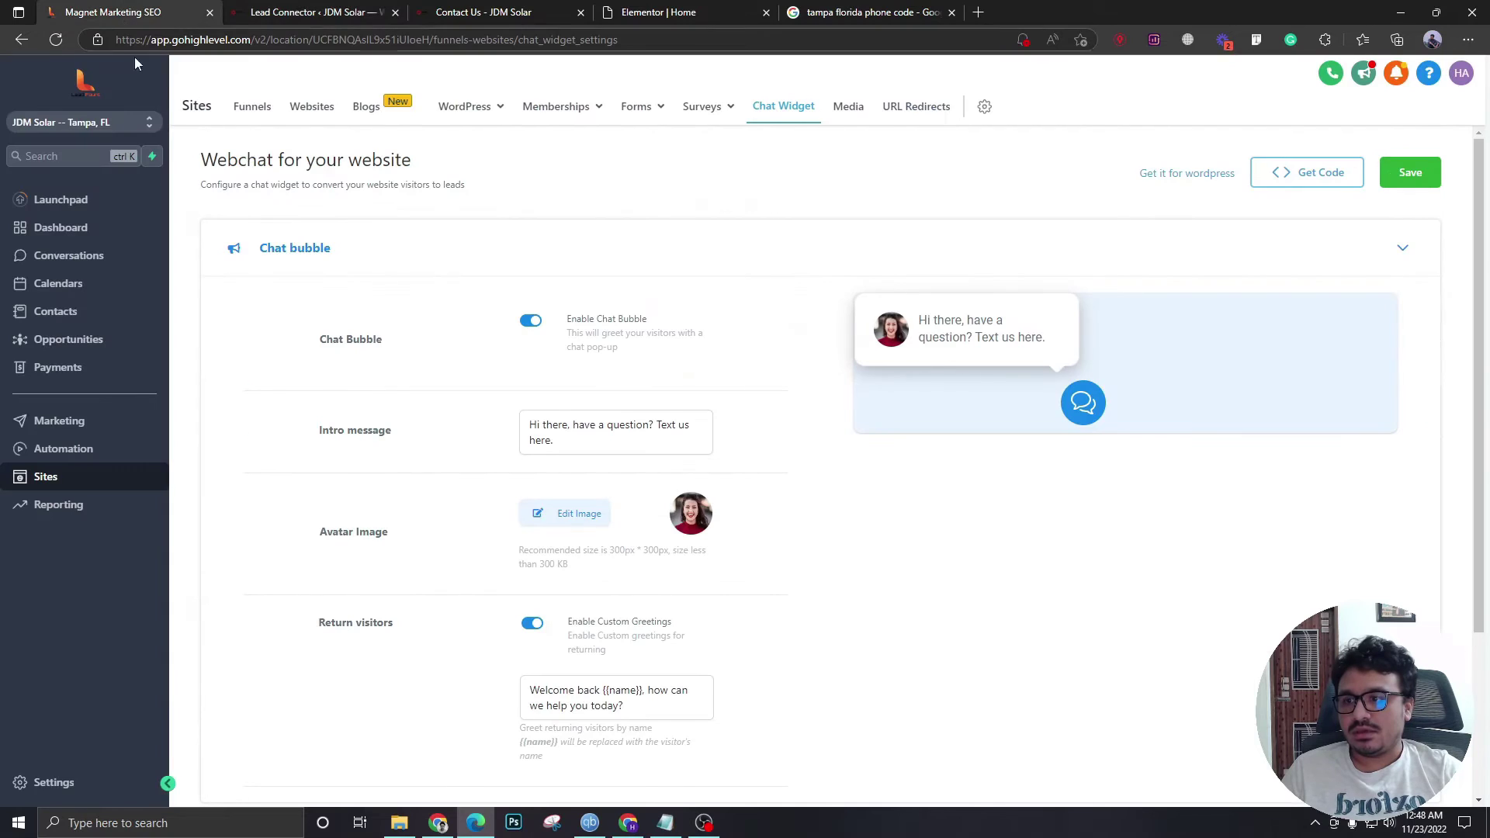
scroll(490, 503, down, 3)
scroll(318, 566, up, 3)
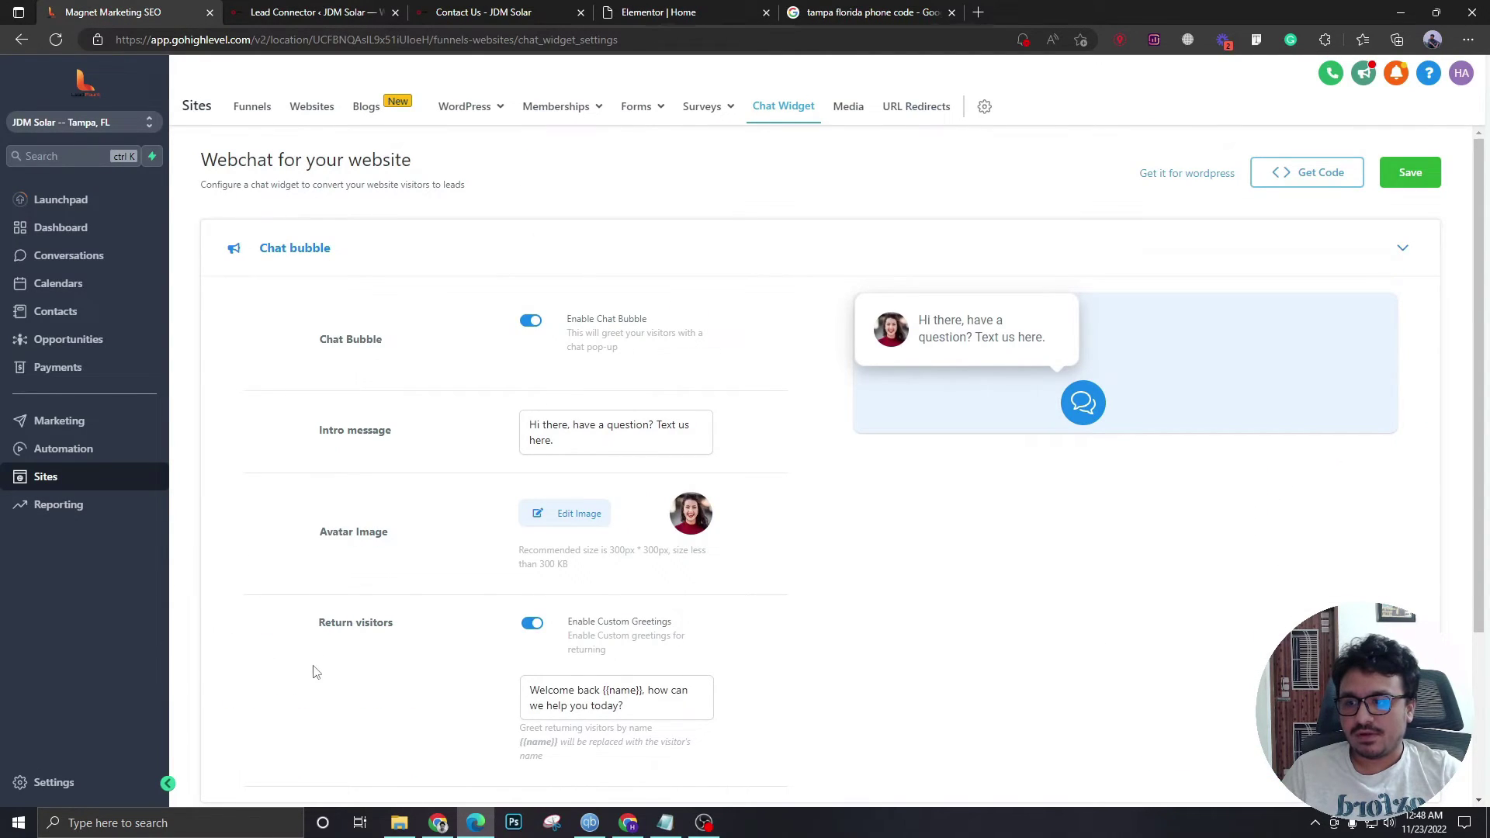
scroll(223, 682, down, 3)
click(51, 782)
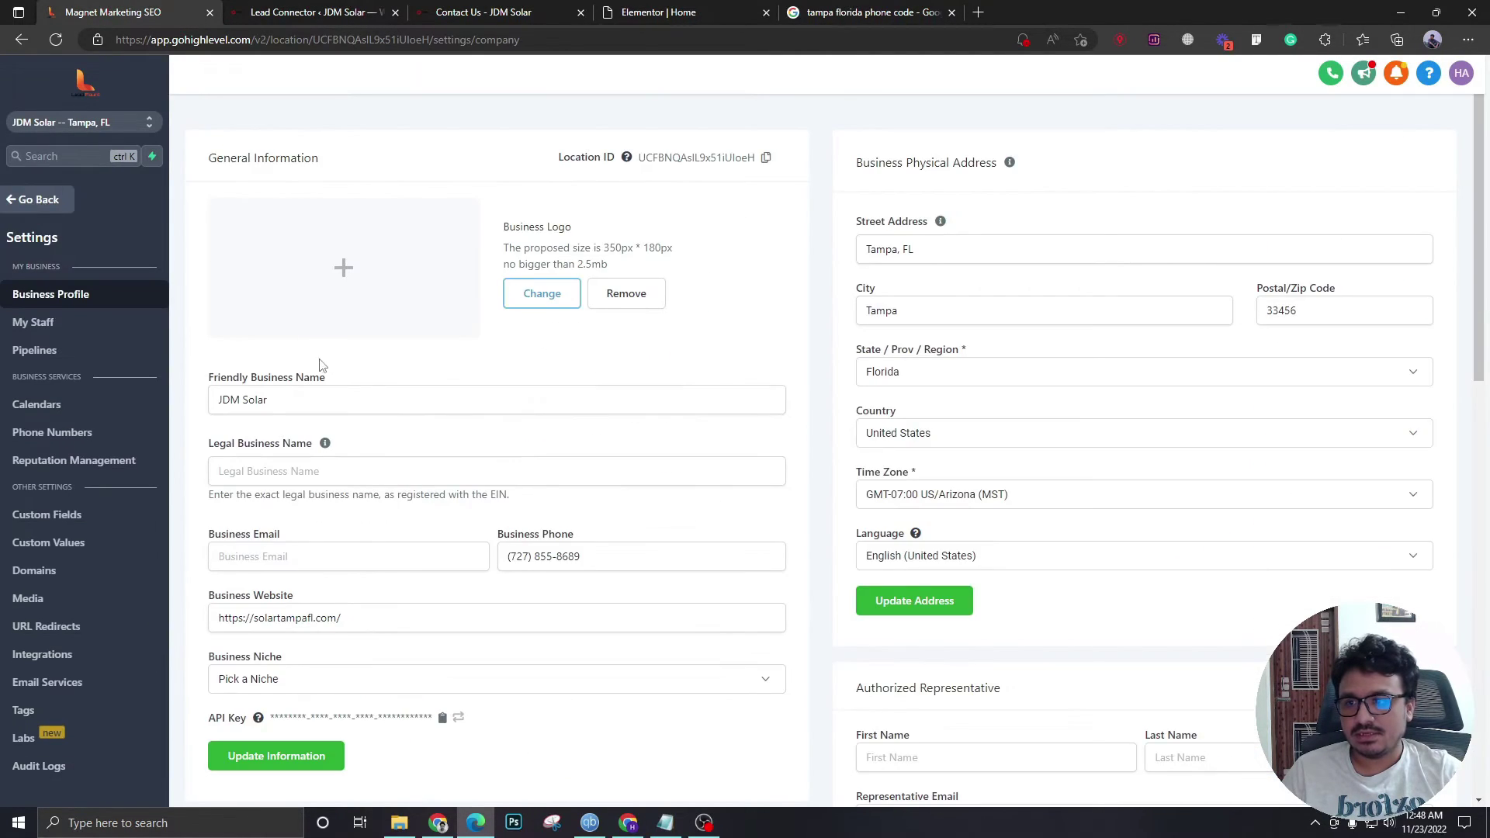
scroll(299, 553, down, 4)
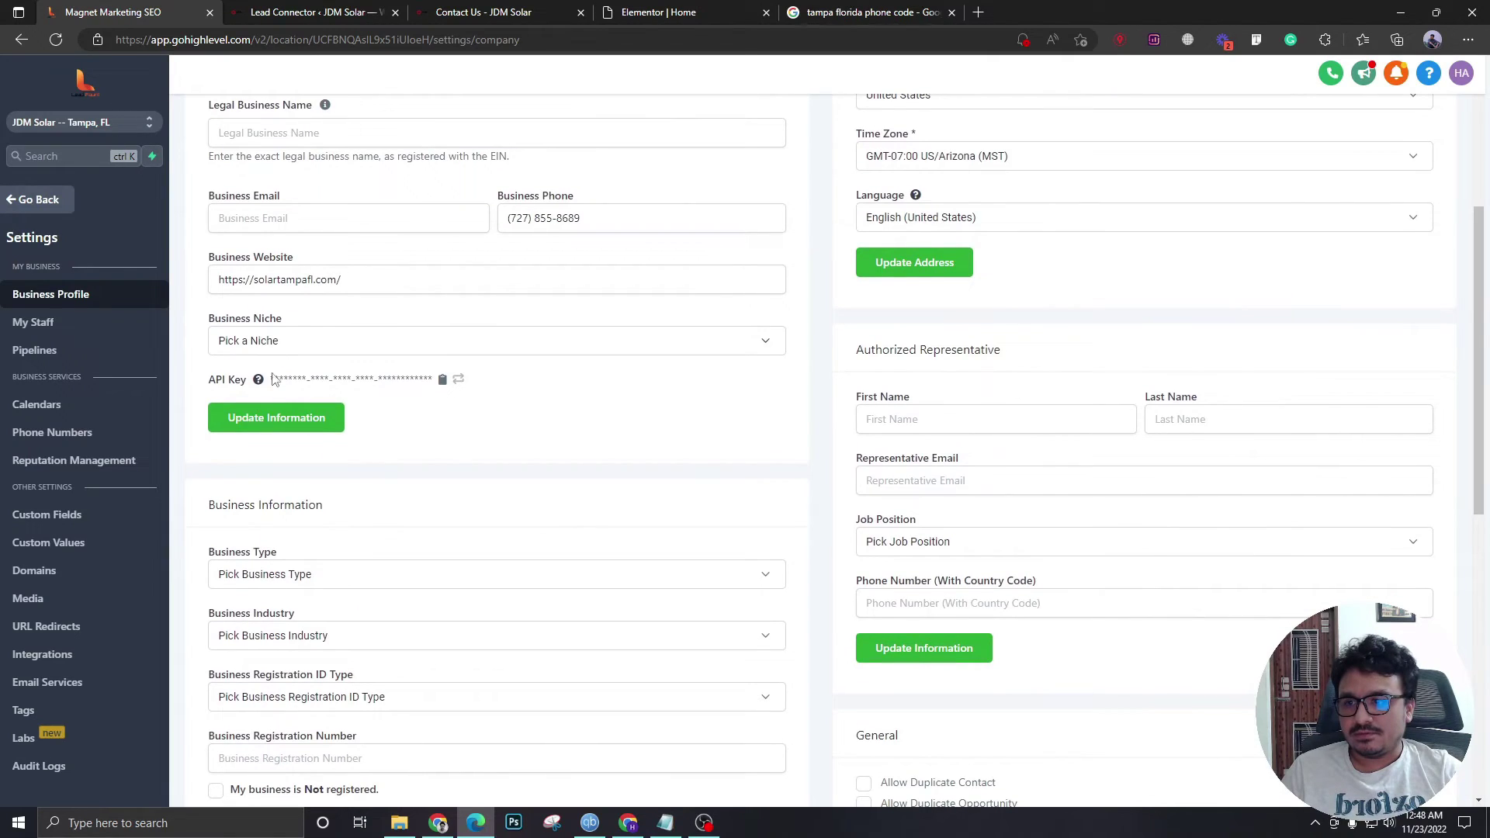
scroll(264, 391, up, 2)
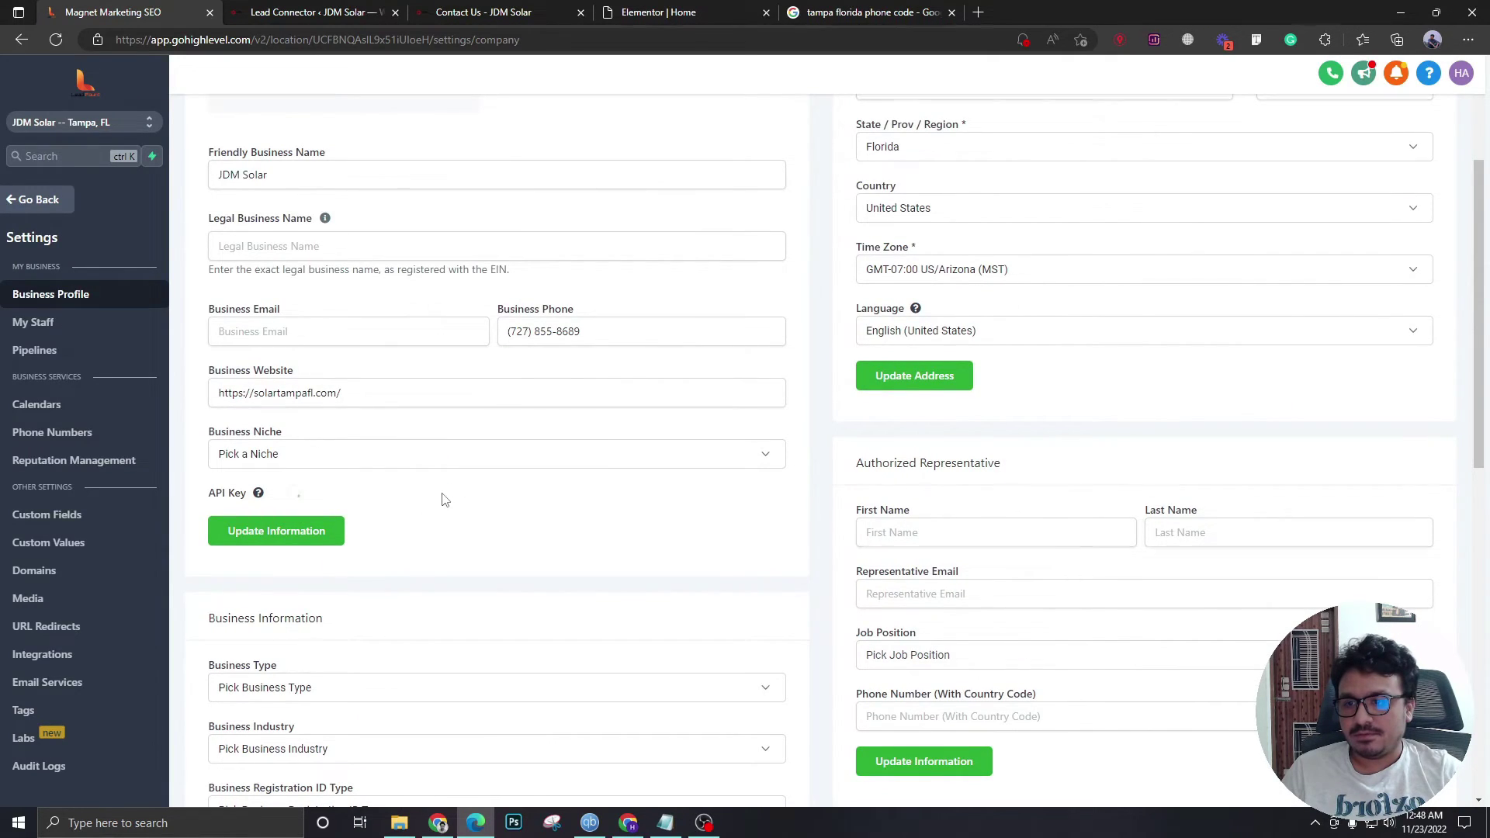
click(443, 492)
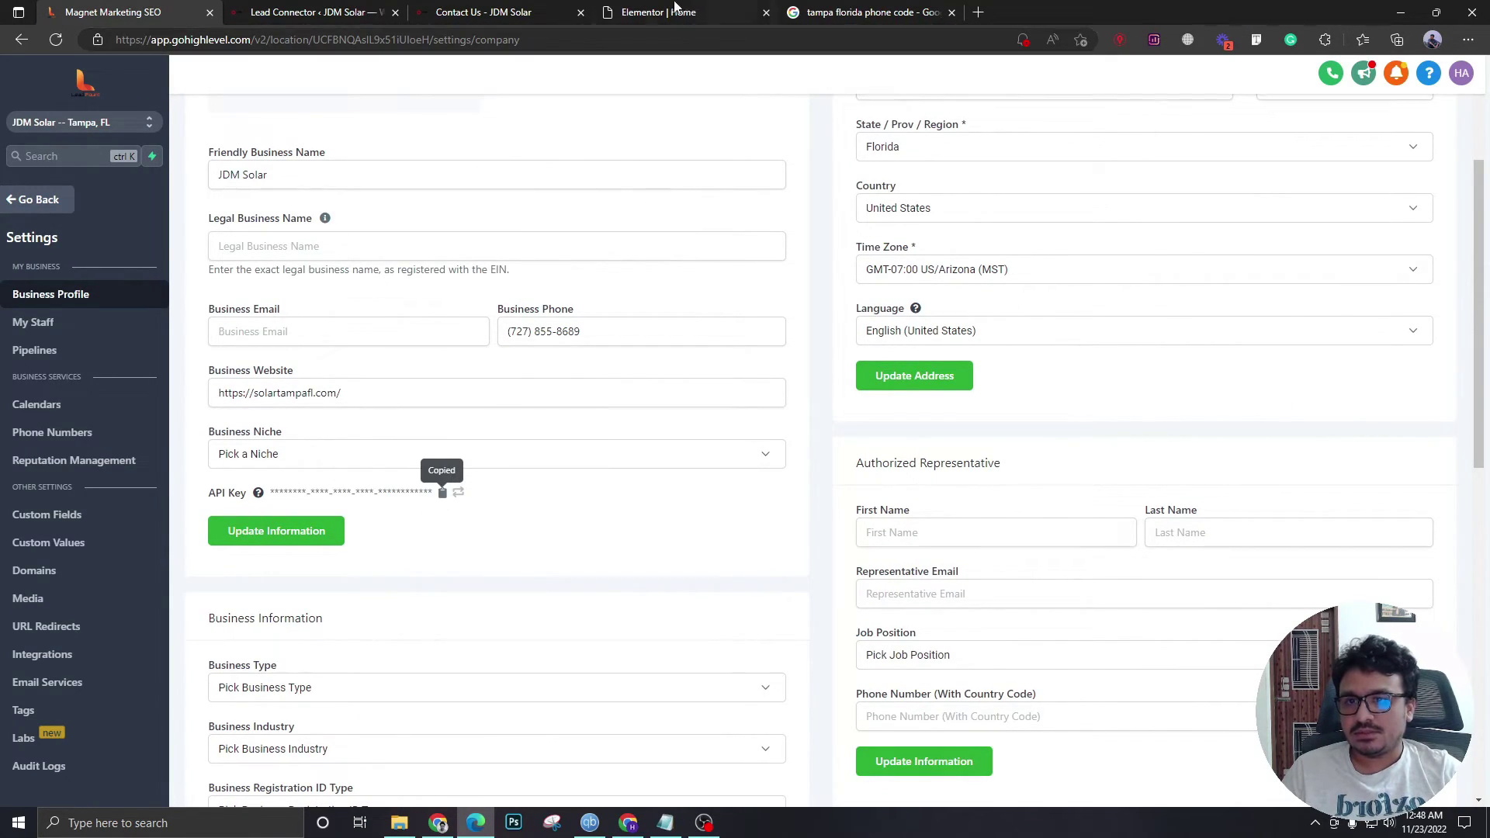
- Paste the API key into Lead Connector, enable the chat widget, then pull and save
click(349, 10)
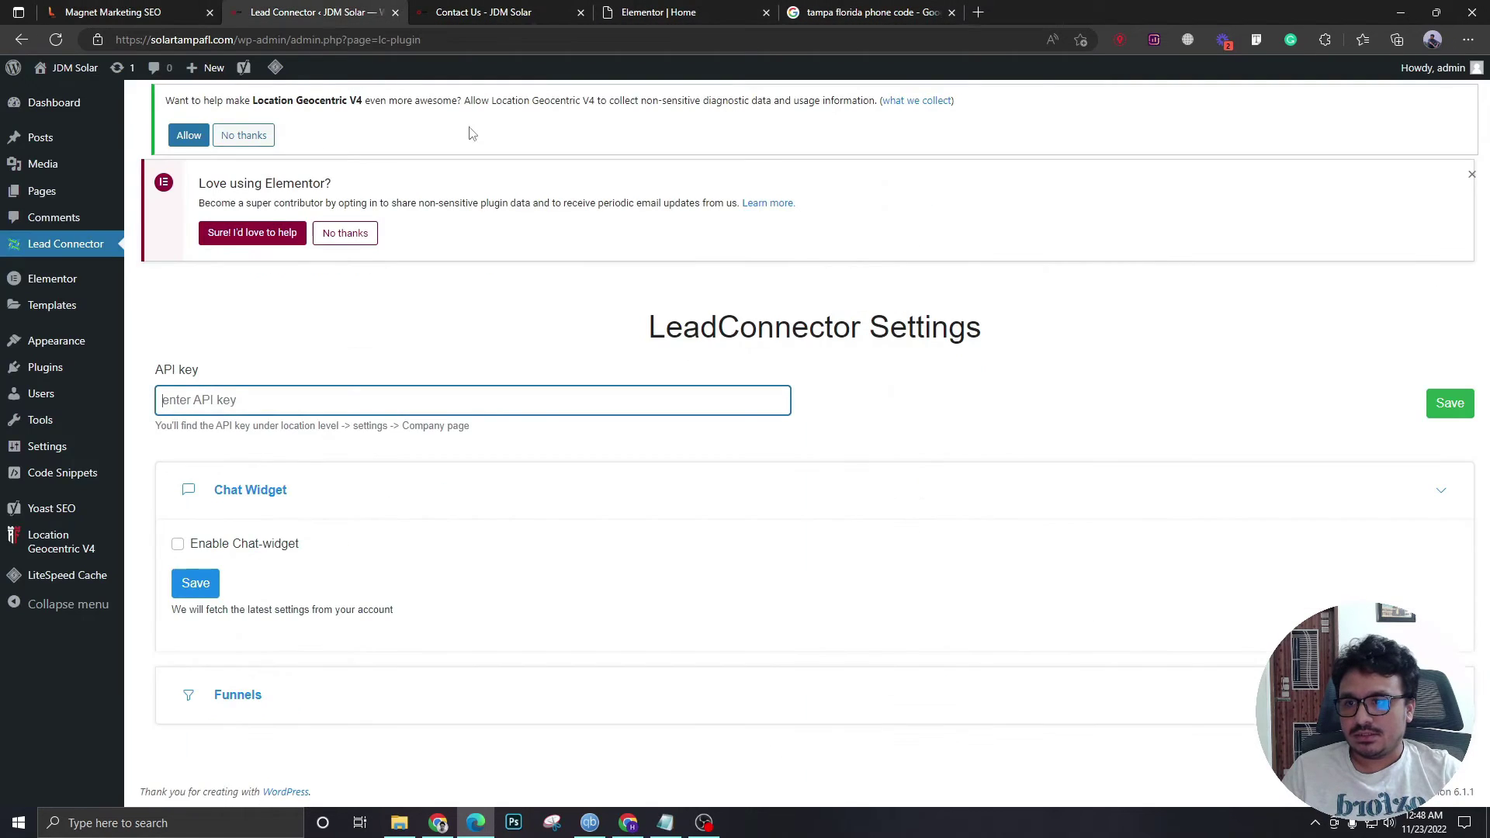
key(ctrl+v)
key(ctrl+a)
key(ctrl+v)
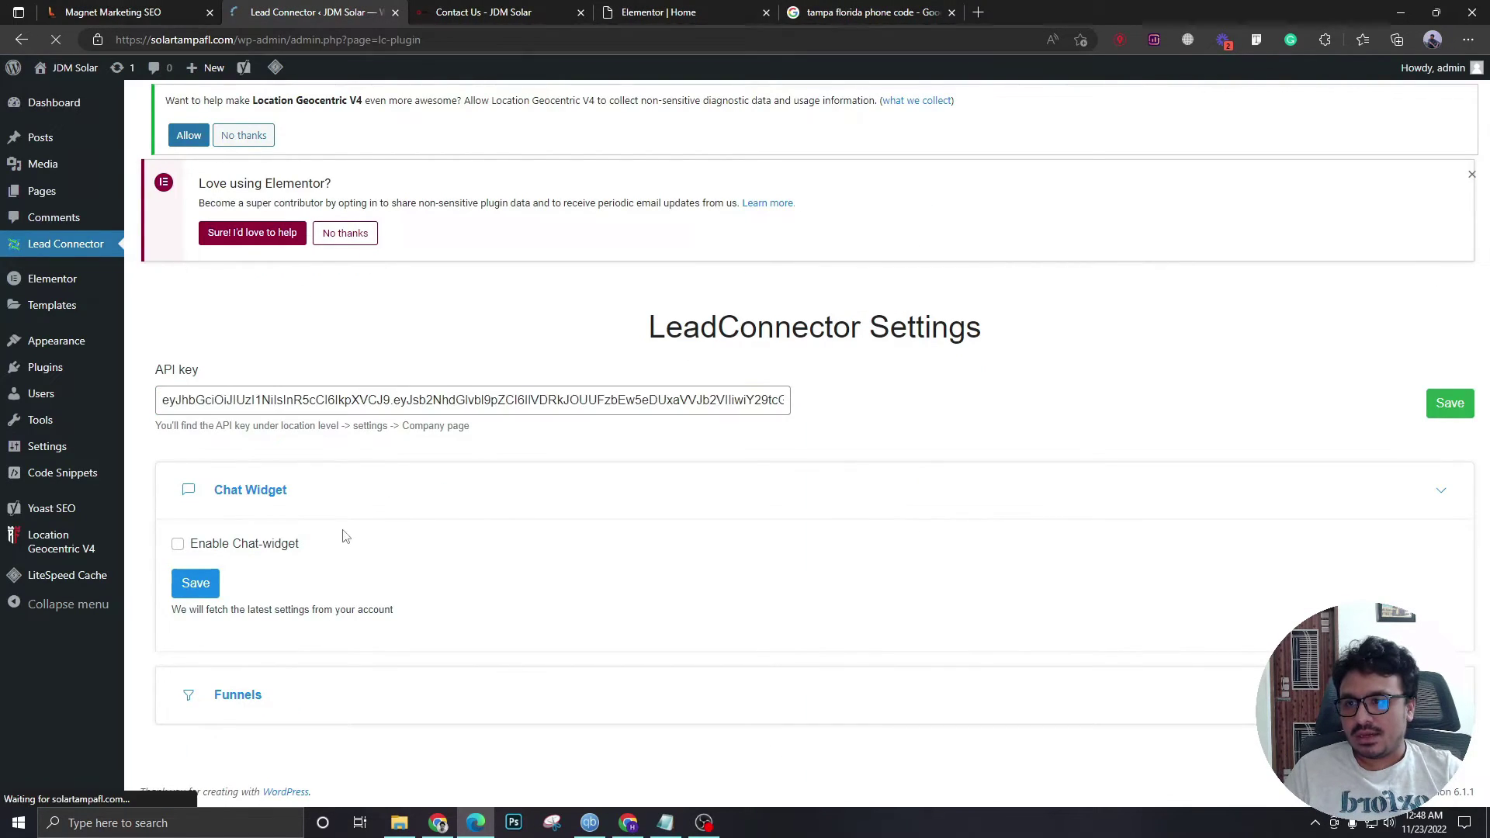
click(178, 544)
click(218, 583)
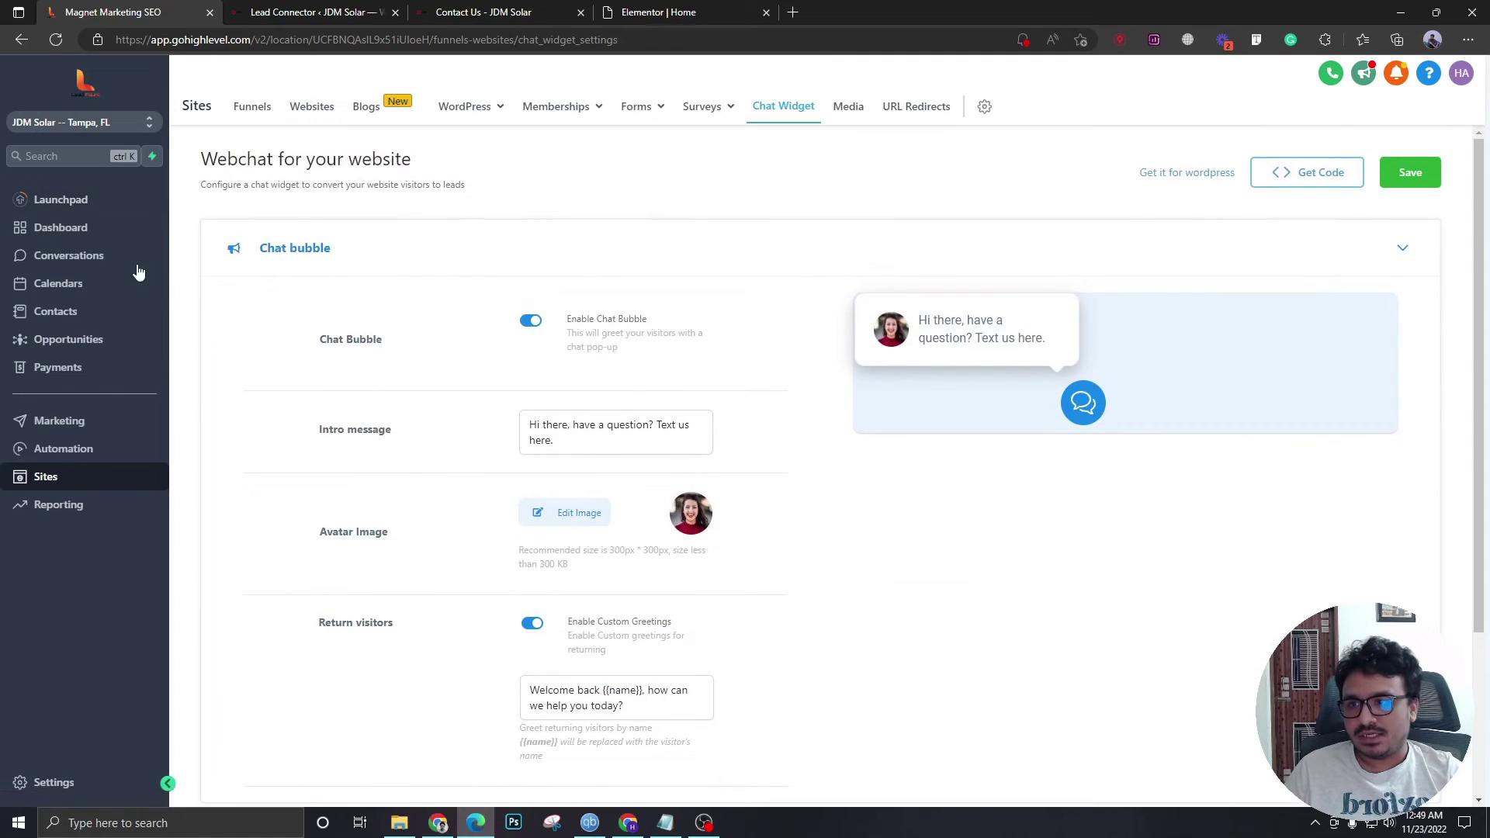
- Go to the JDM Solar – Tampa, FL dashboard in GoHighLevel
click(107, 233)
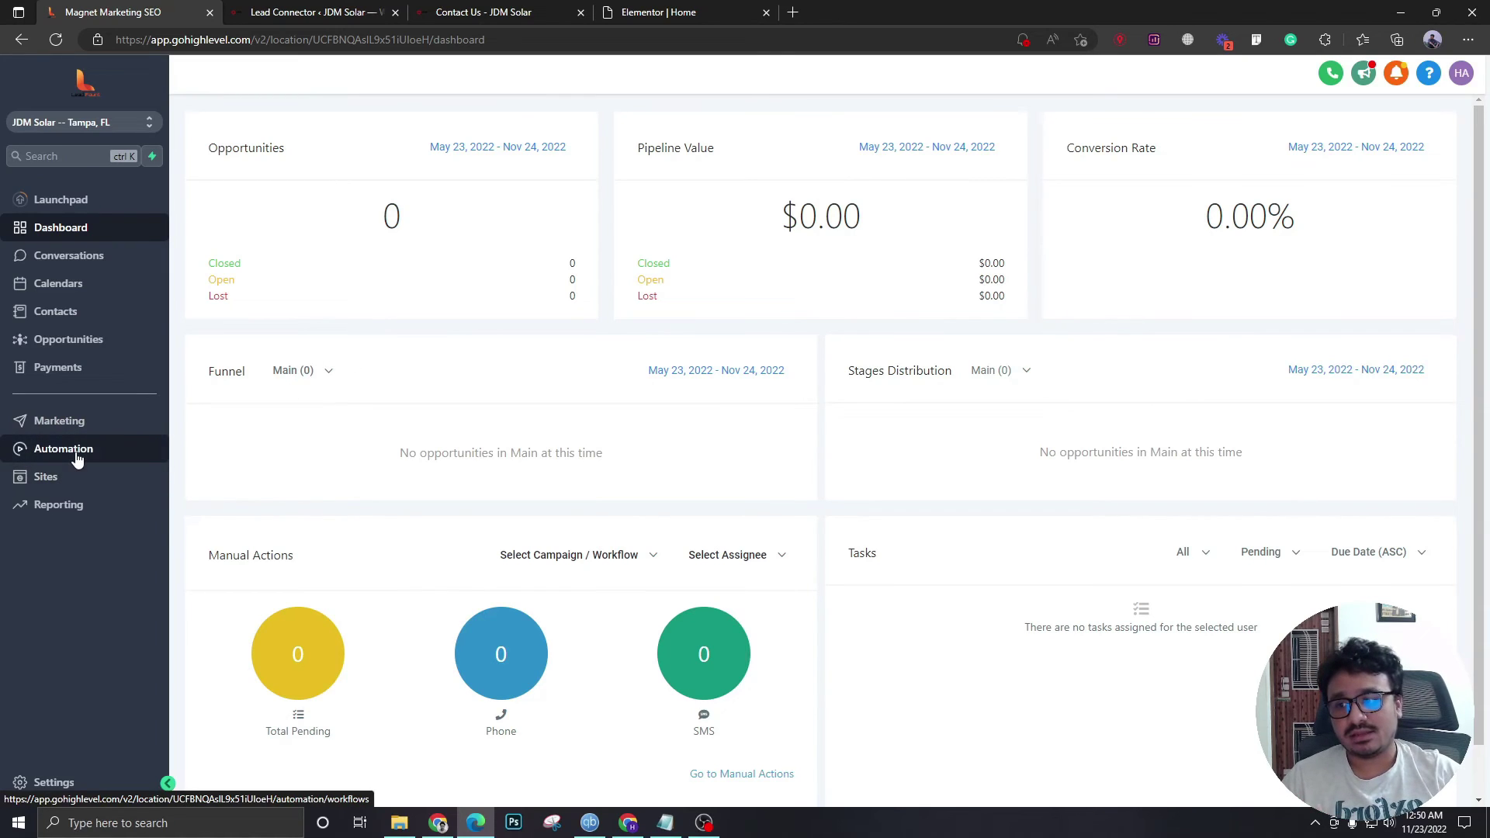
click(48, 782)
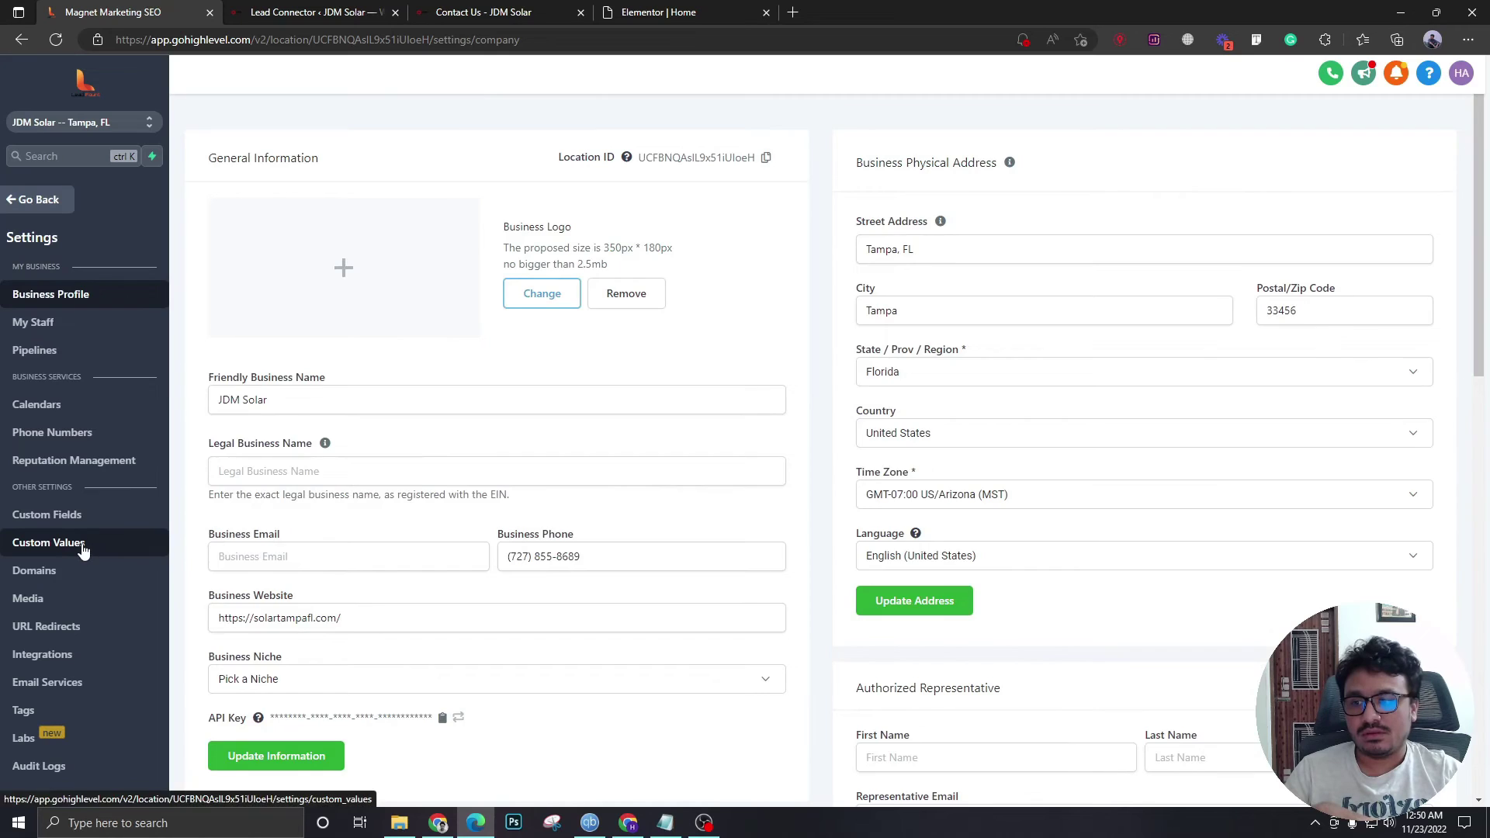
click(87, 552)
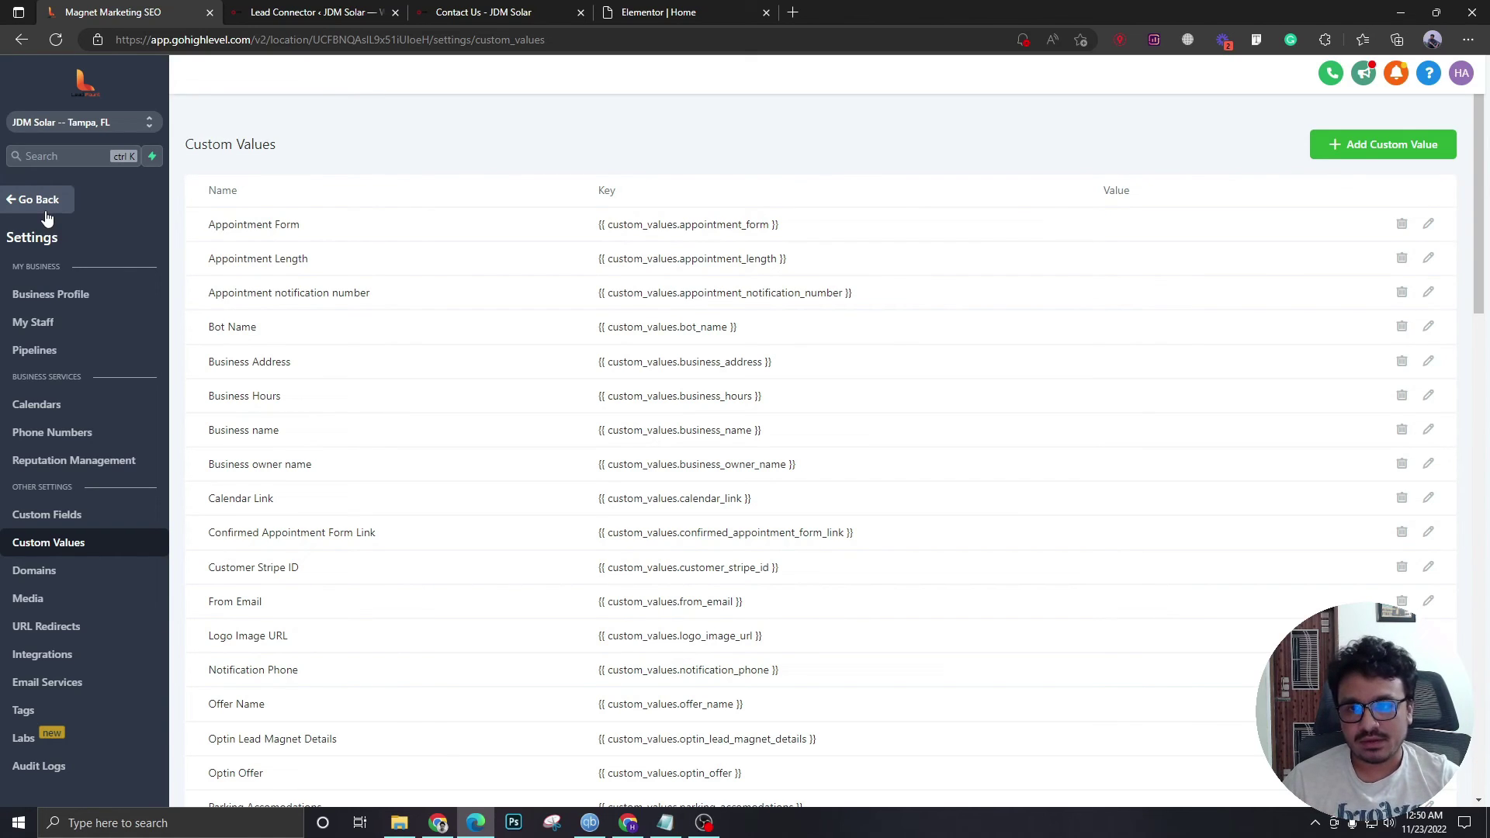
click(37, 210)
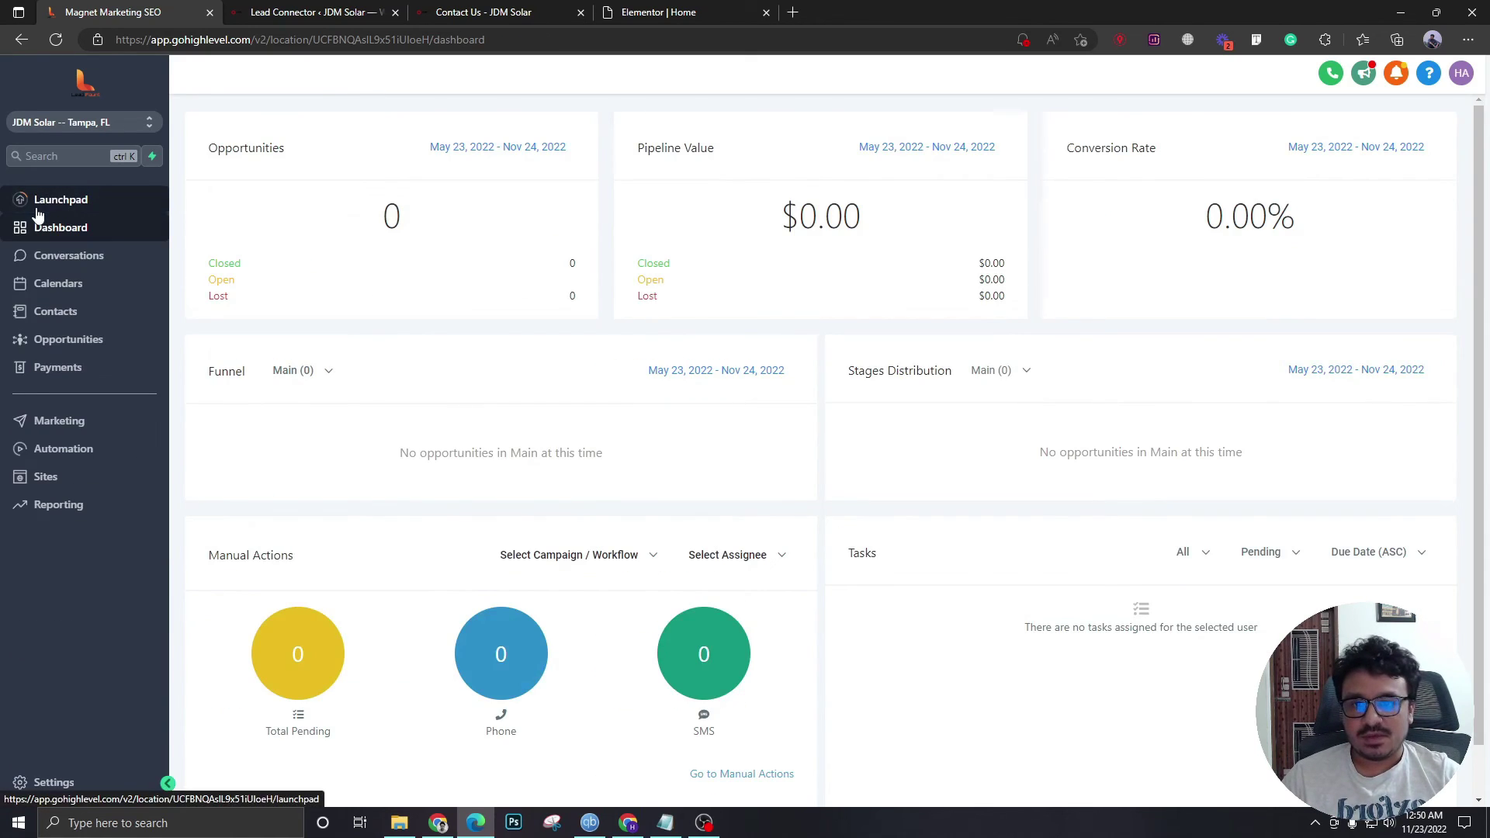